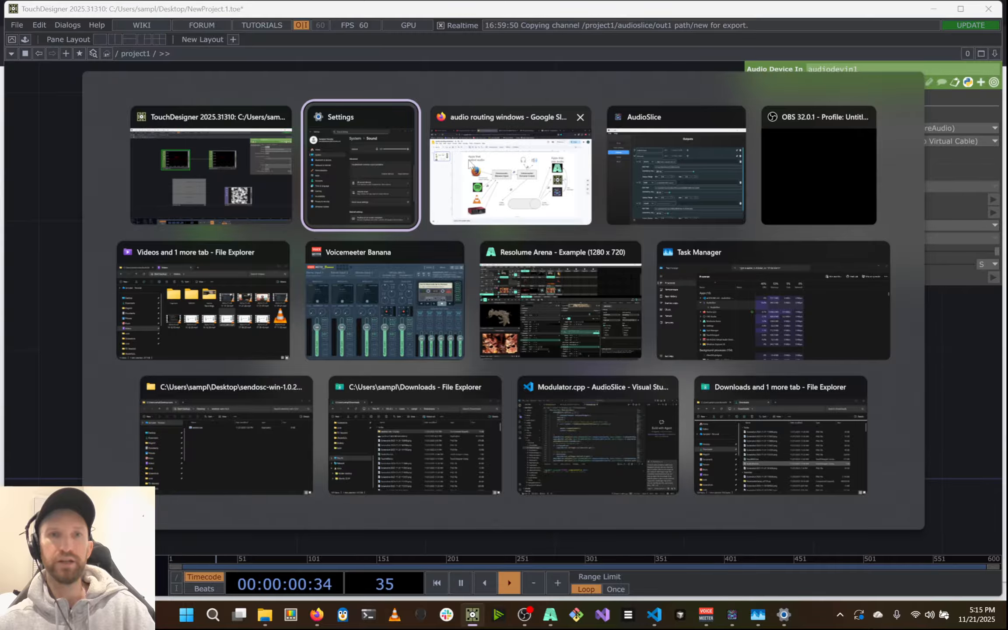
Switch to the browser, play the Section video on YouTube, and return to TouchDesigner
{"action": "left_click", "coordinate": [510, 175]}
{"action": "left_click", "coordinate": [119, 17]}
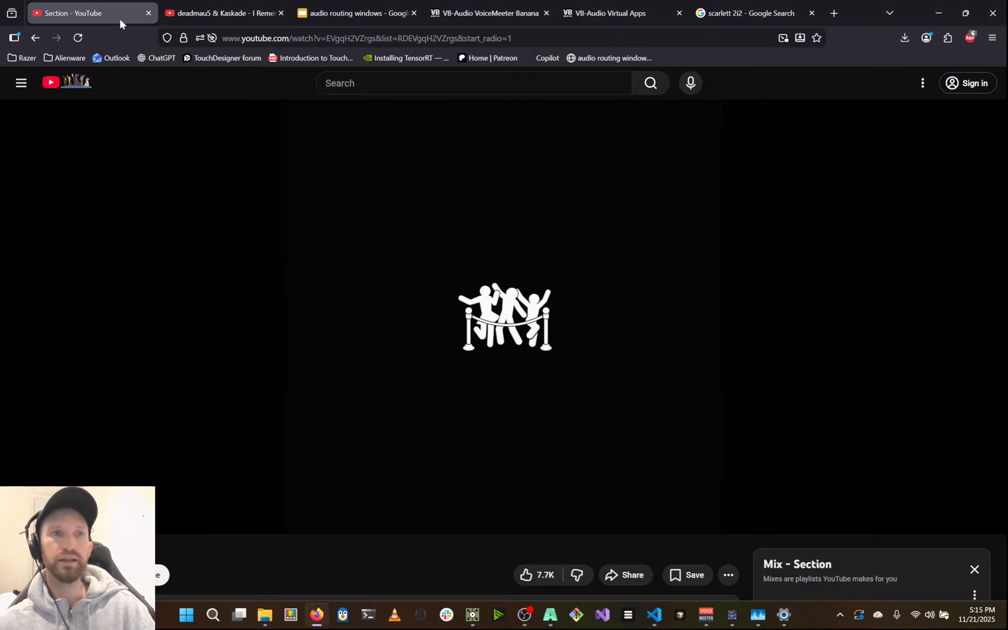
{"action": "left_click", "coordinate": [349, 239]}
{"action": "key", "text": "alt+Tab"}
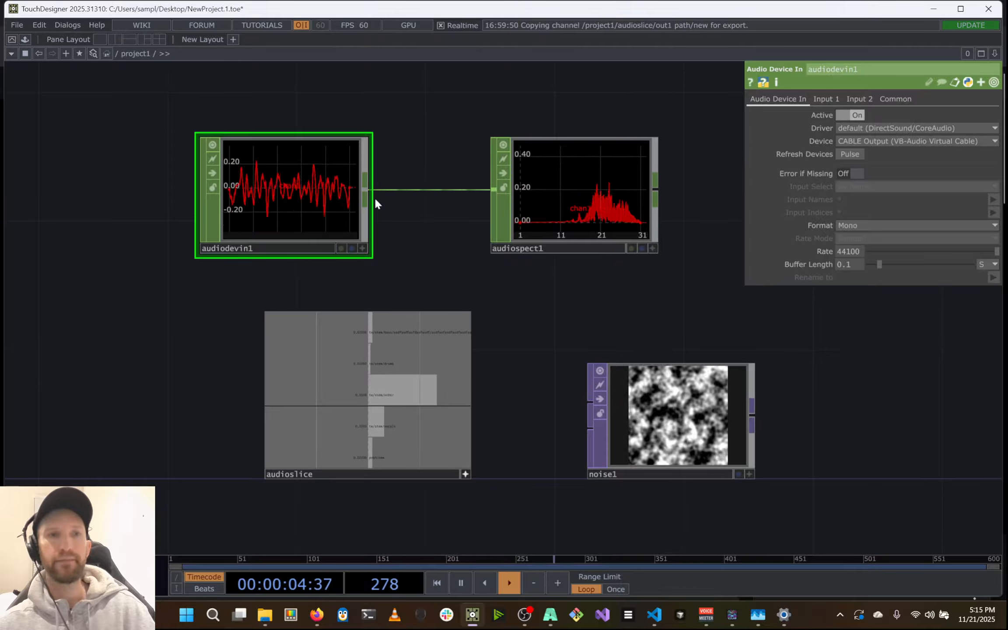
Try default as audiodevin1's input device, and set it back to CABLE Output (VB-Audio Virtual Cable)
{"action": "left_click", "coordinate": [884, 141]}
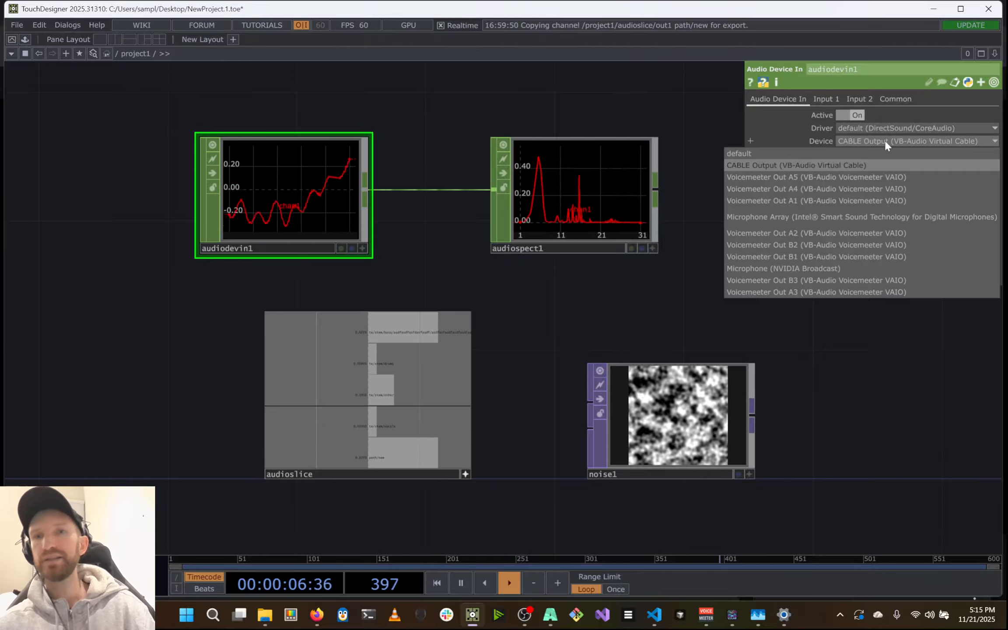
{"action": "left_click", "coordinate": [843, 148]}
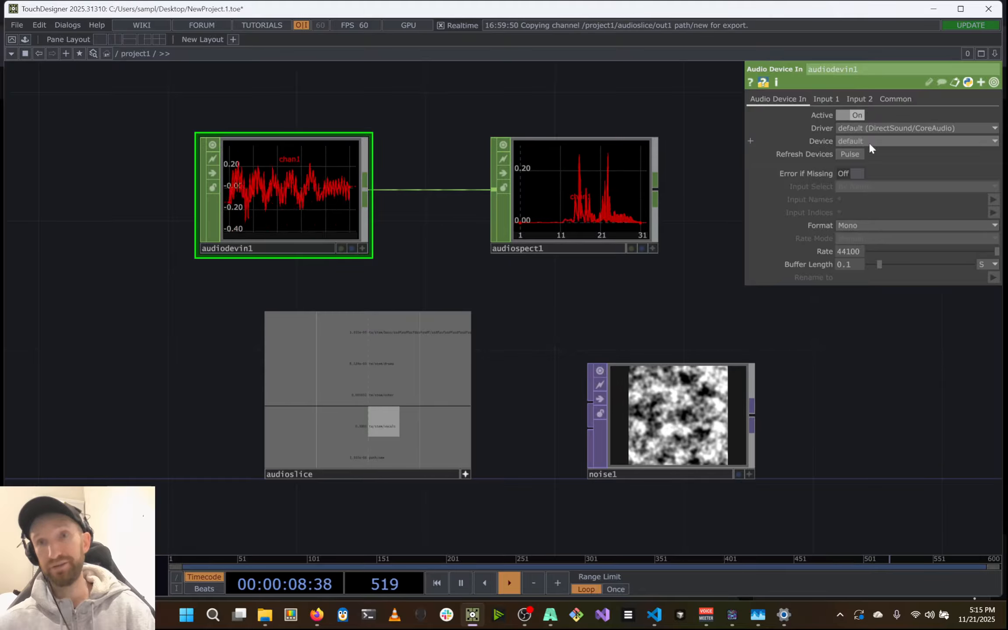
{"action": "left_click", "coordinate": [868, 141]}
{"action": "left_click", "coordinate": [847, 161]}
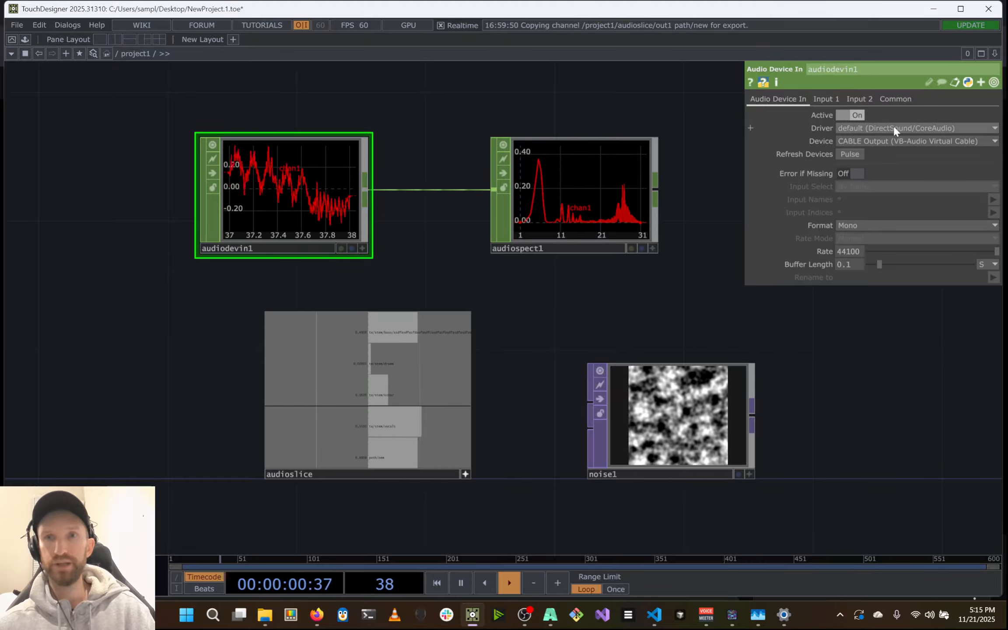
Try Voicemeeter Out A4 and Microphone (NVIDIA Broadcast) as audiodevin1's input device
{"action": "left_click", "coordinate": [884, 141]}
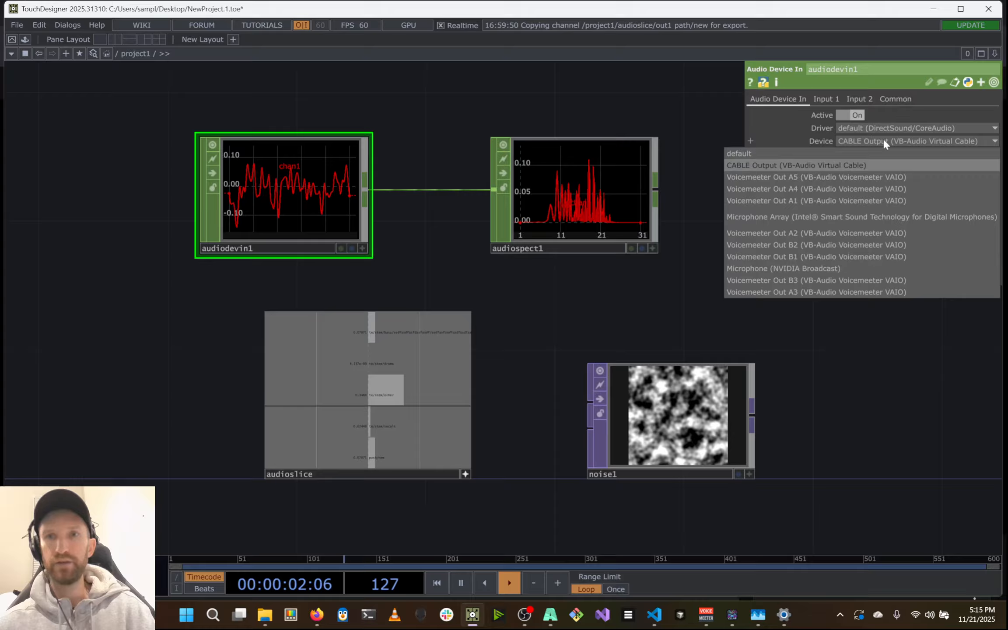
{"action": "left_click", "coordinate": [840, 188]}
{"action": "left_click", "coordinate": [855, 141]}
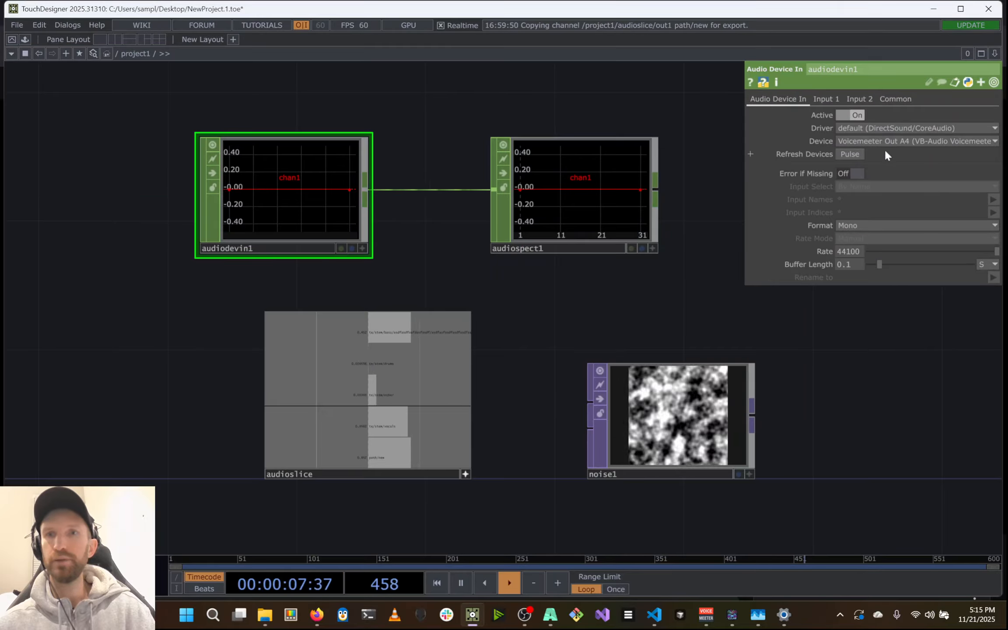
{"action": "left_click", "coordinate": [884, 140]}
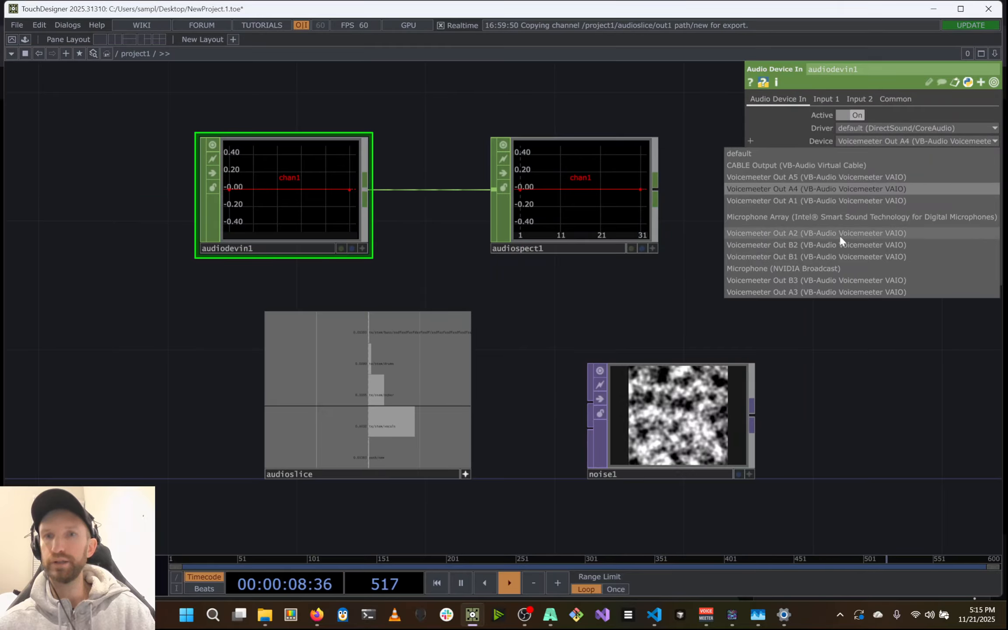
{"action": "left_click", "coordinate": [824, 267]}
{"action": "left_click", "coordinate": [824, 264]}
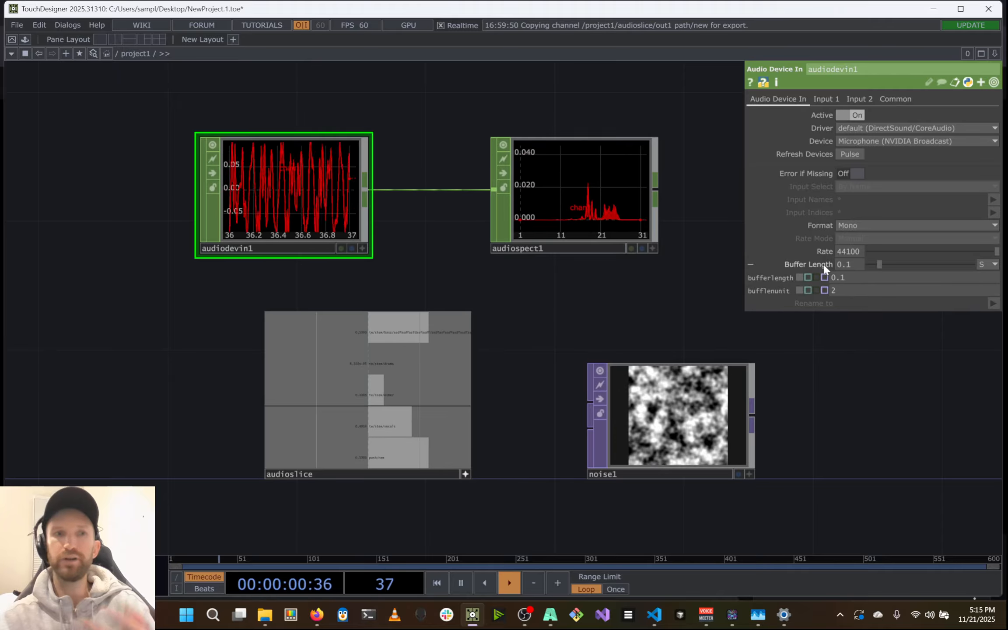
Set audiodevin1's input device to CABLE Output (VB-Audio Virtual Cable), and change it to default
{"action": "left_click", "coordinate": [884, 140]}
{"action": "left_click", "coordinate": [860, 165]}
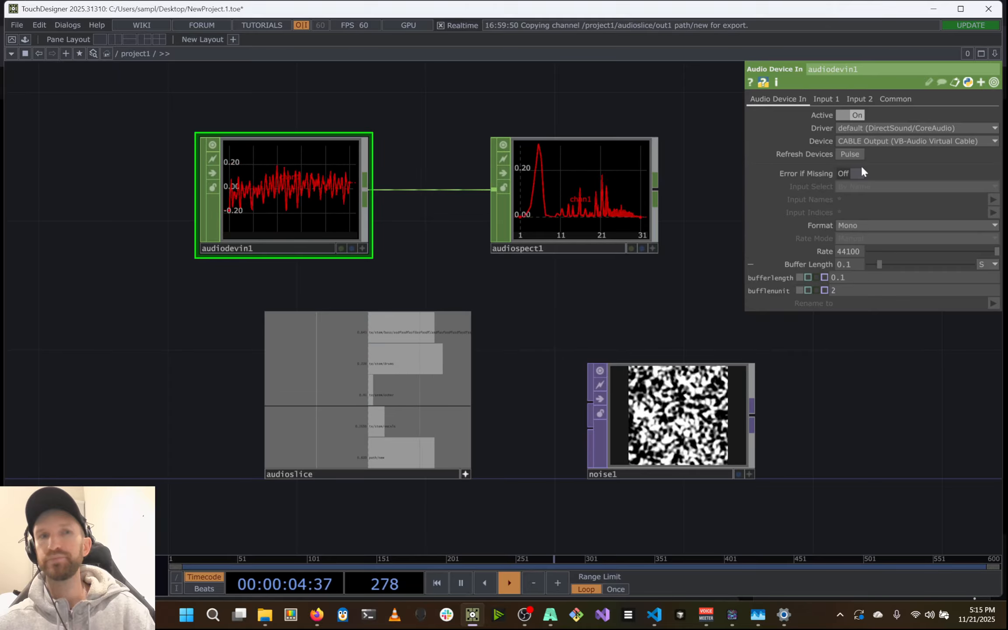
{"action": "left_click", "coordinate": [885, 140]}
{"action": "left_click", "coordinate": [837, 154]}
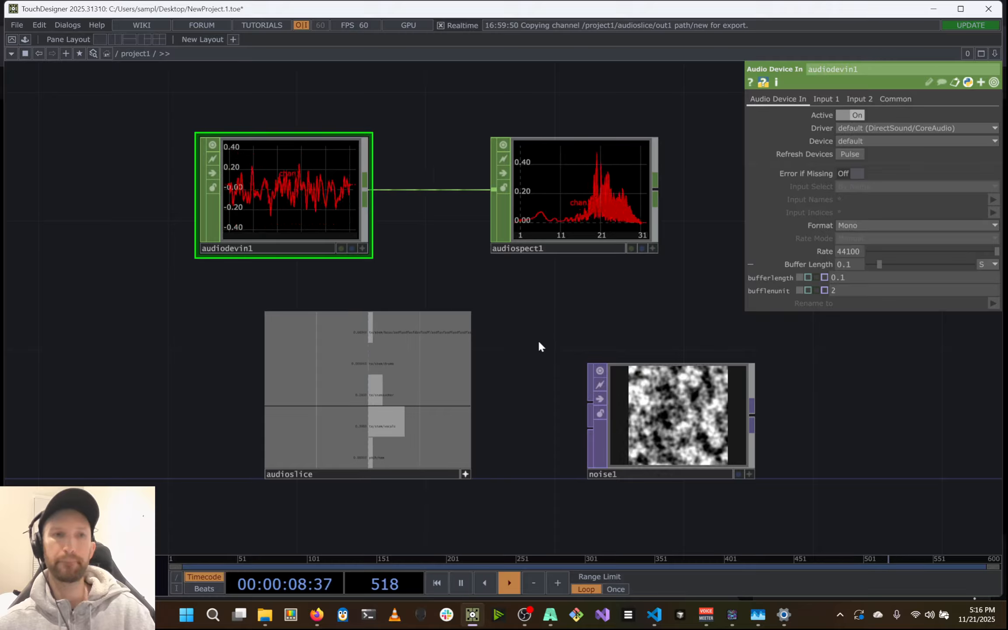
Select the audioslice component, resume the Section video in the browser, and return to TouchDesigner
{"action": "key", "text": "alt+Tab"}
{"action": "key", "text": "alt+Tab"}
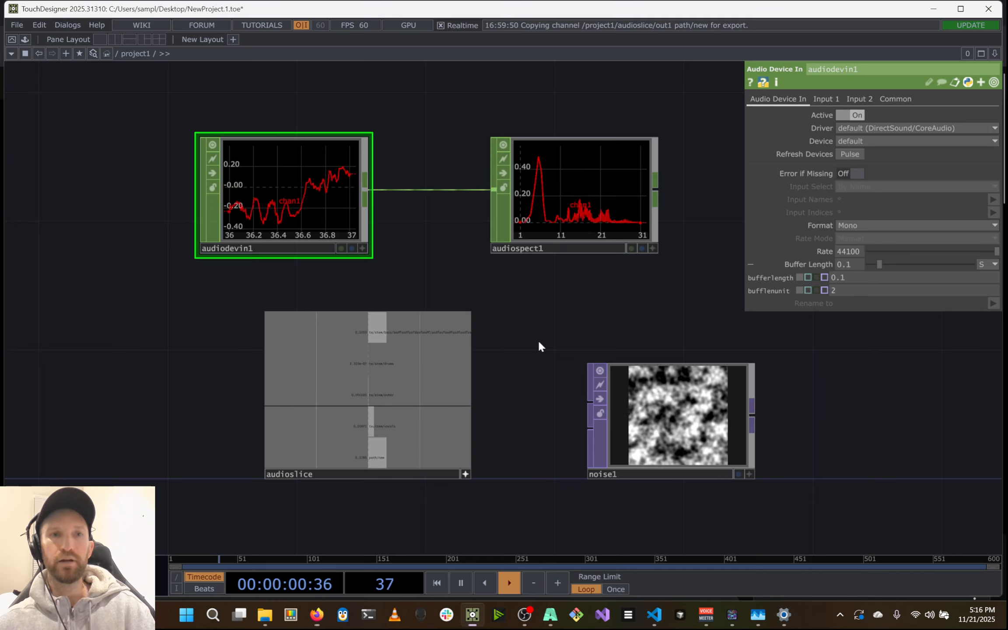
{"action": "left_click", "coordinate": [364, 474]}
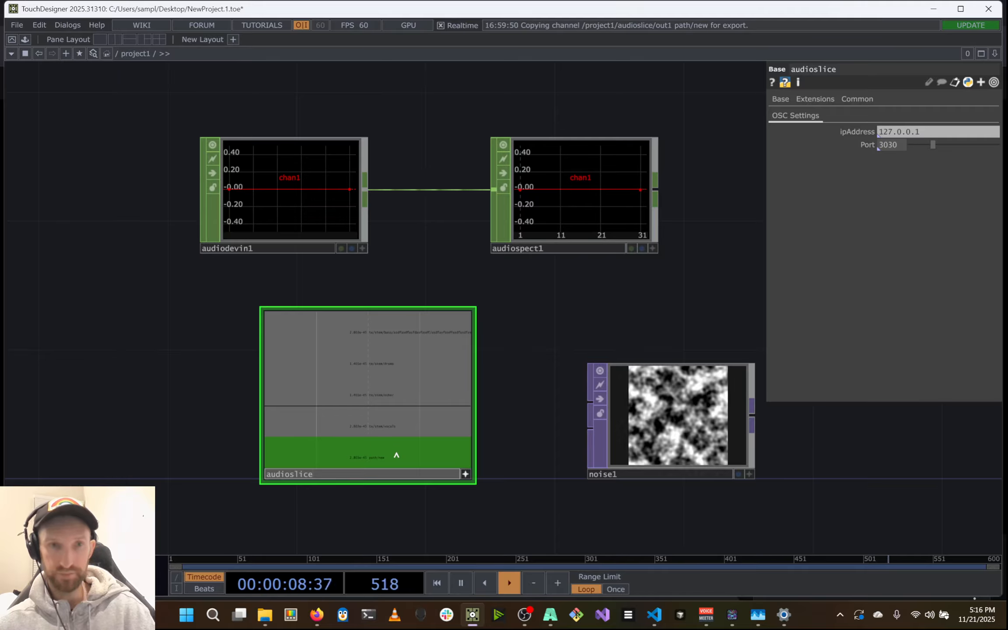
{"action": "key", "text": "alt+Tab"}
{"action": "key", "text": "alt+Tab"}
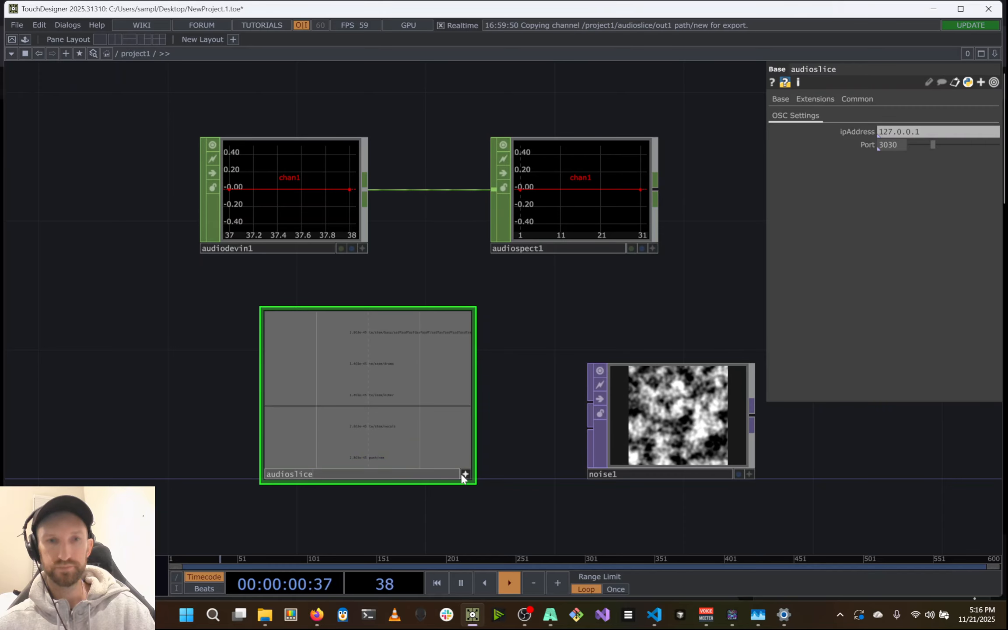
{"action": "key", "text": "alt+Tab"}
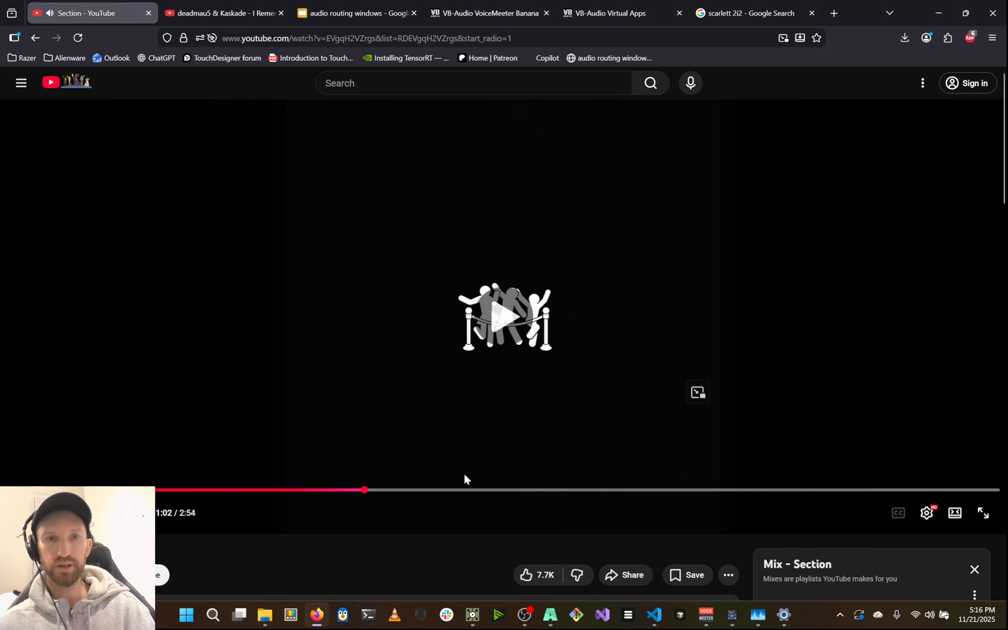
{"action": "key", "text": "alt+Tab"}
Enter the audioslice component to examine its OSC stem channels, and go back up to the project network
{"action": "right_click", "coordinate": [465, 474]}
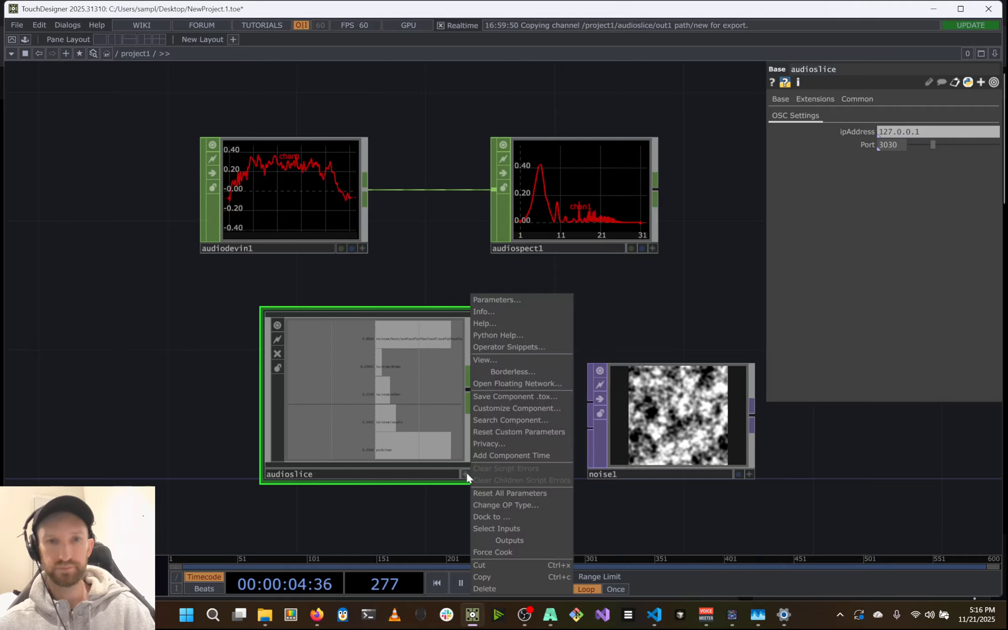
{"action": "left_click", "coordinate": [396, 412]}
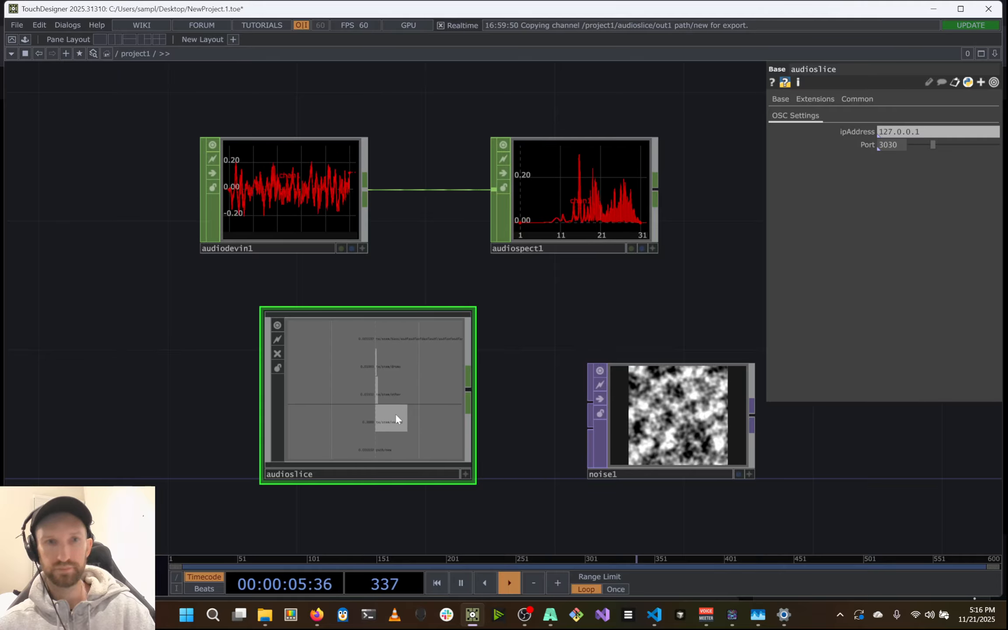
{"action": "double_click", "coordinate": [345, 371]}
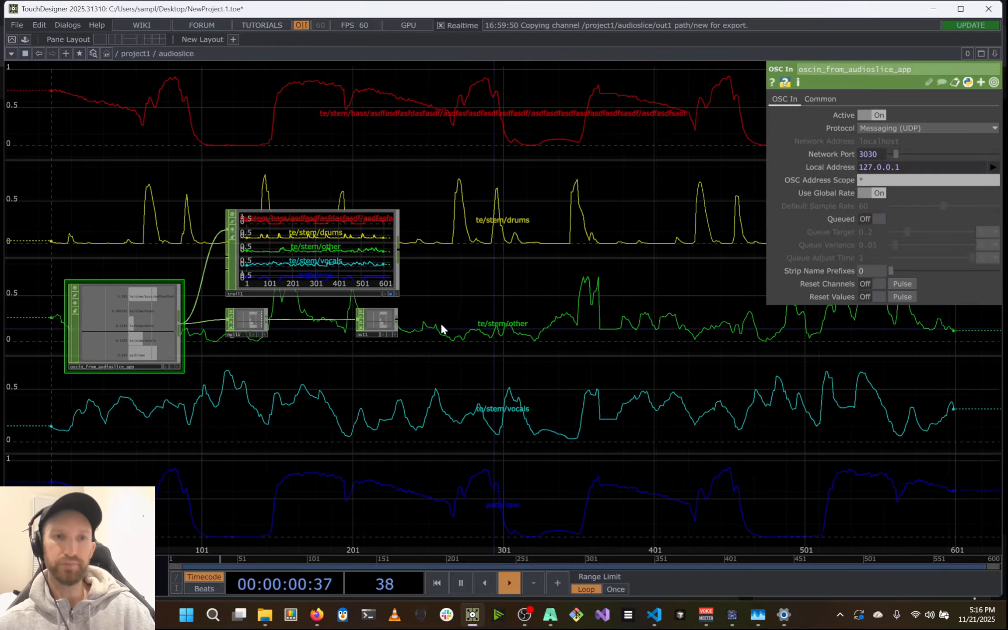
{"action": "key", "text": "u"}
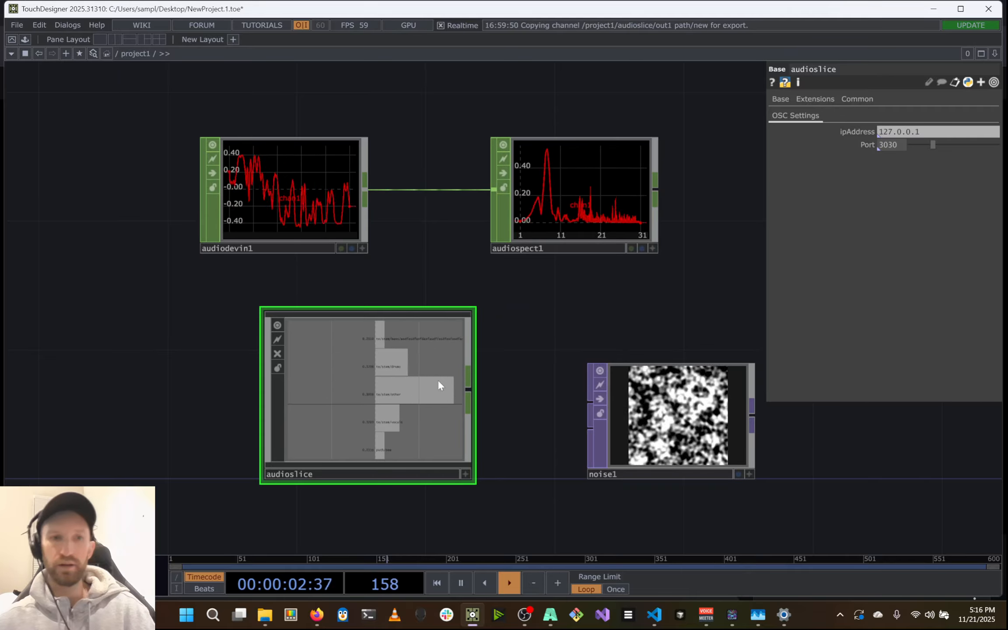
Reposition the audioslice component and try to link one of its channels to noise1's Amplitude as a CHOP reference
{"action": "left_click_drag", "start_coordinate": [388, 391], "coordinate": [354, 398]}
{"action": "left_click", "coordinate": [432, 474]}
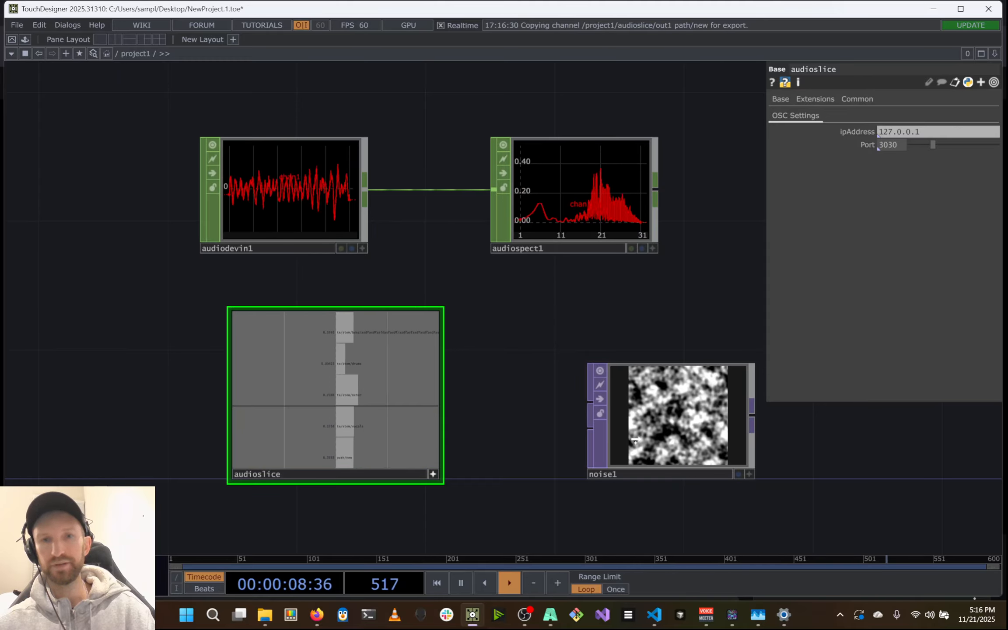
{"action": "left_click_drag", "start_coordinate": [636, 439], "coordinate": [883, 219]}
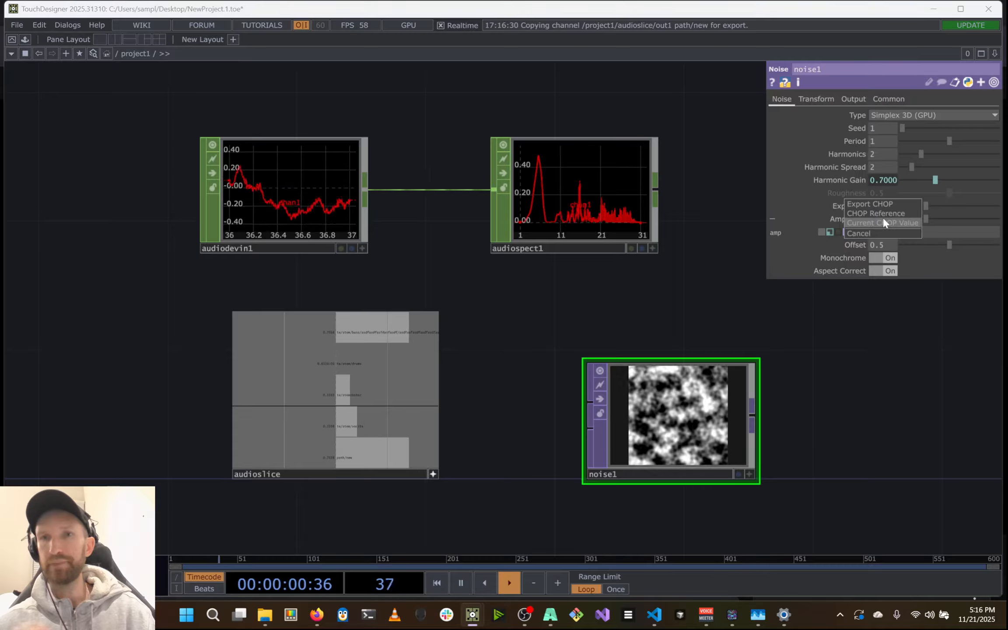
{"action": "left_click", "coordinate": [888, 212]}
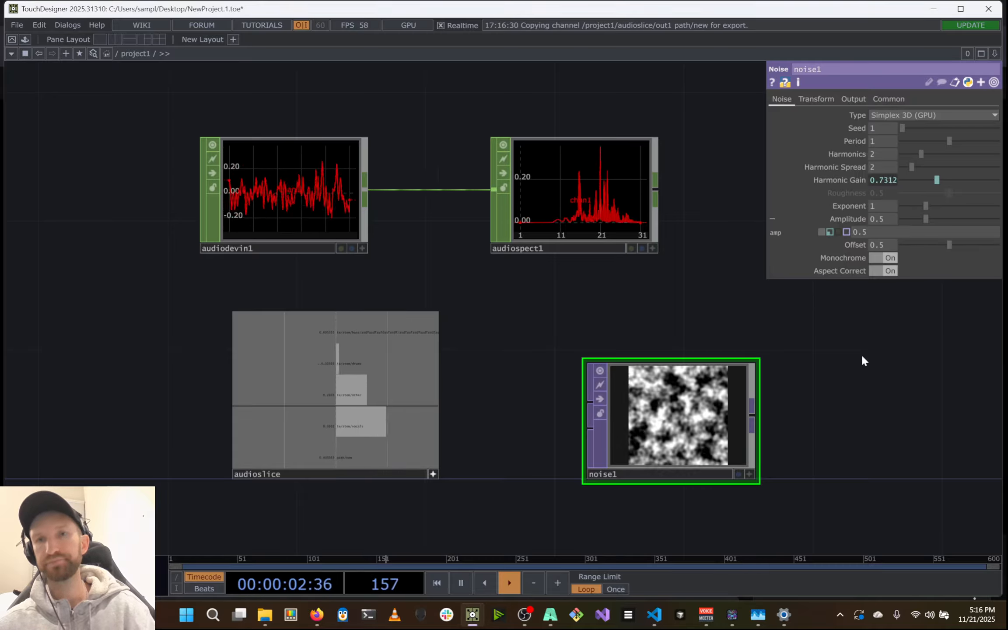
Pause the Section video in the browser and return to TouchDesigner
{"action": "key", "text": "alt+Tab"}
{"action": "key", "text": "space"}
{"action": "key", "text": "alt+Tab"}
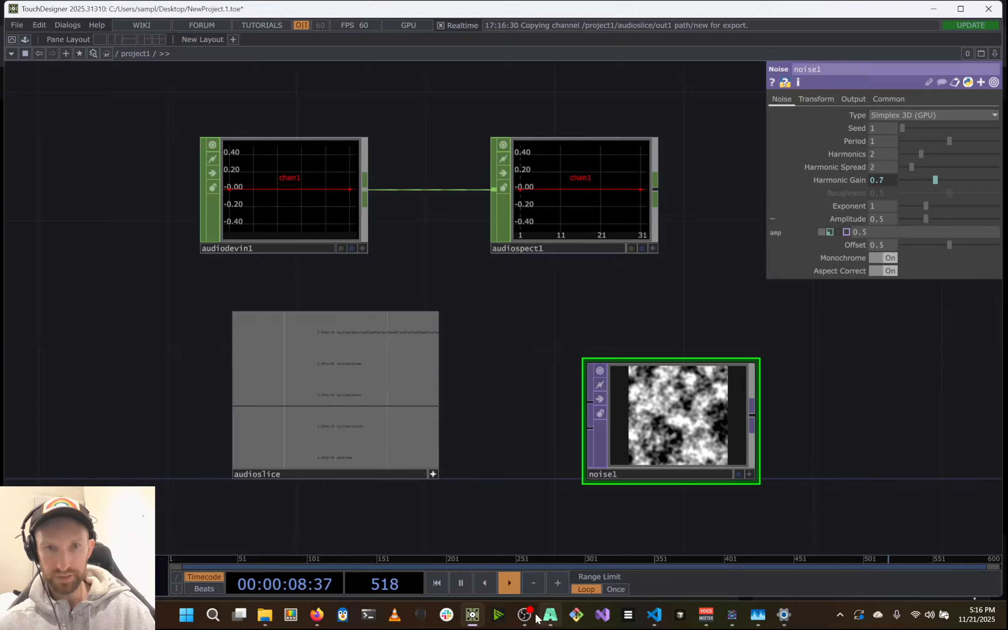
Open Voicemeeter Banana and compare its virtual input routing to A1 and A2 with the output device in Windows sound settings
{"action": "mouse_move", "coordinate": [480, 621]}
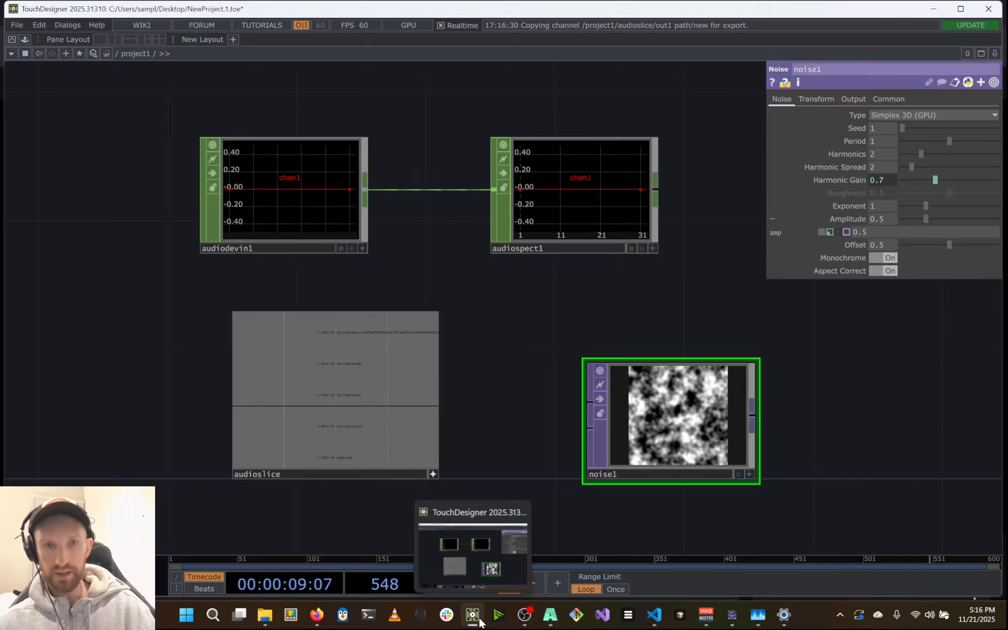
{"action": "left_click", "coordinate": [706, 615]}
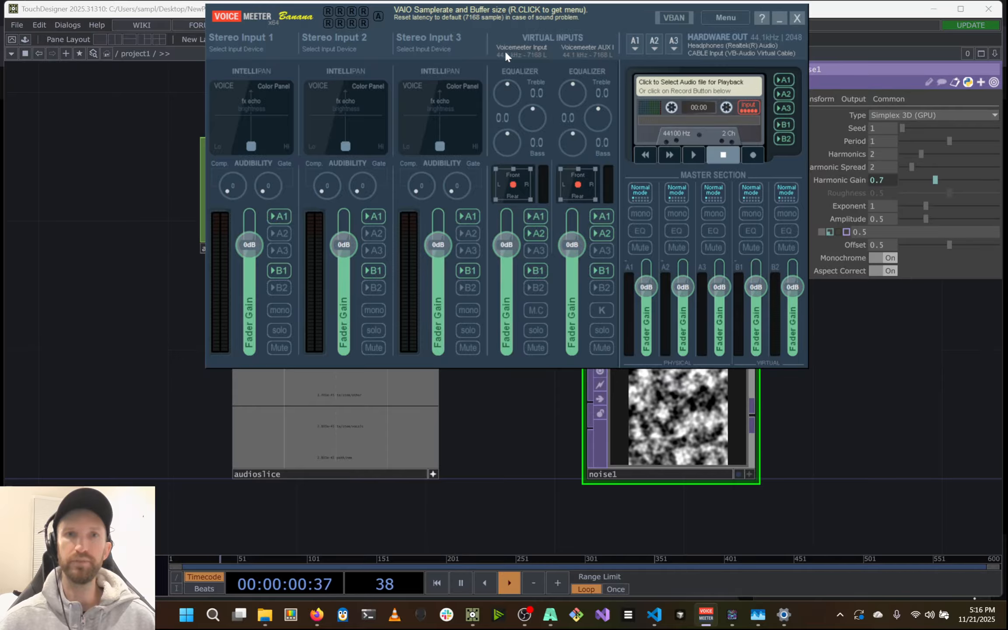
{"action": "left_click", "coordinate": [784, 614]}
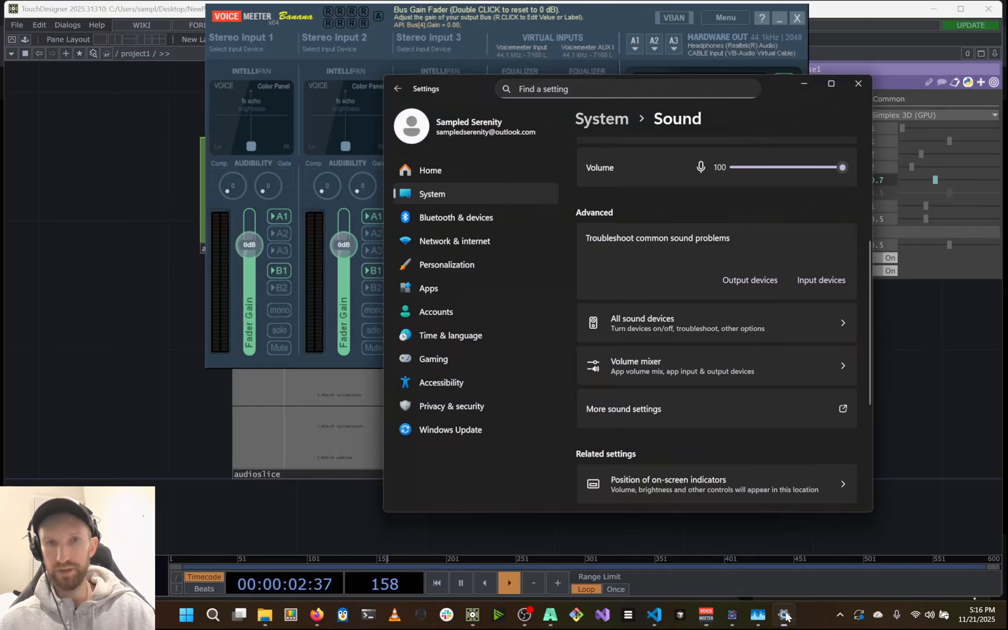
{"action": "scroll", "coordinate": [681, 271], "scroll_direction": "up", "scroll_amount": 4}
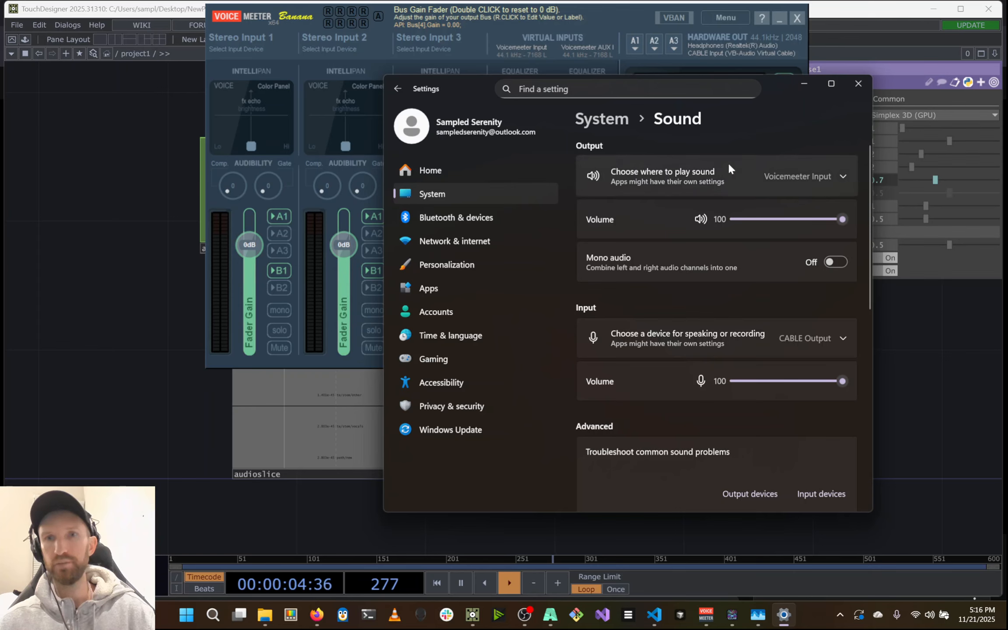
{"action": "left_click", "coordinate": [502, 25]}
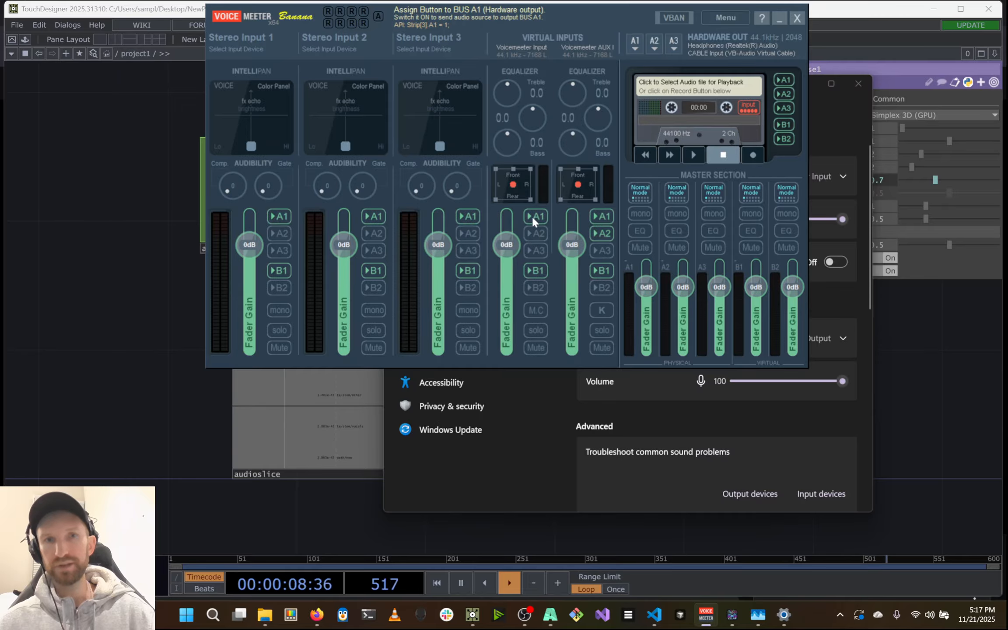
{"action": "left_click", "coordinate": [532, 234]}
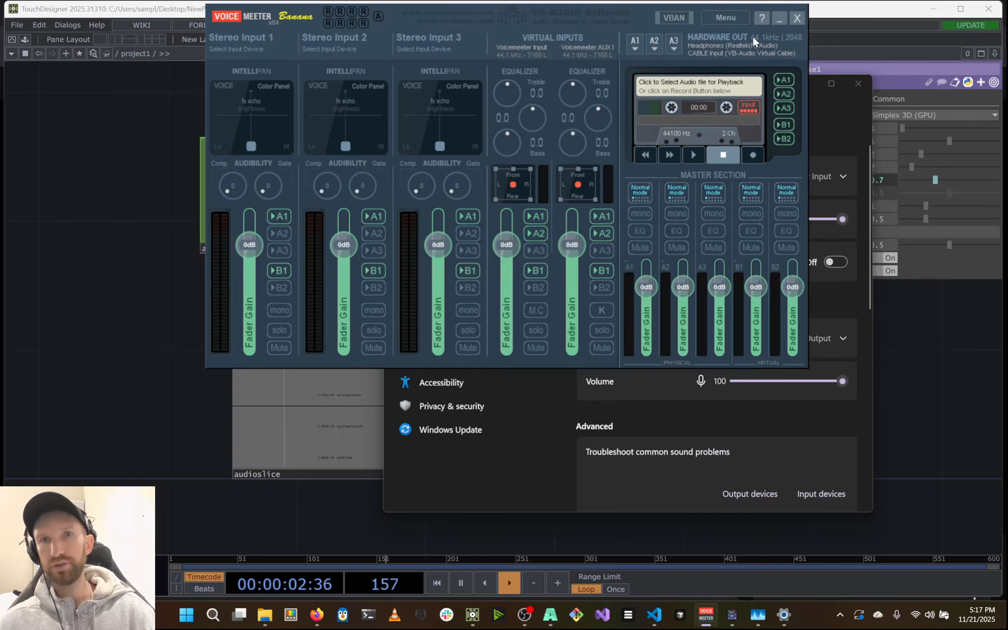
Inspect Voicemeeter's A1 output device selection and keep Headphones (Realtek(R) Audio) assigned
{"action": "left_click", "coordinate": [635, 51]}
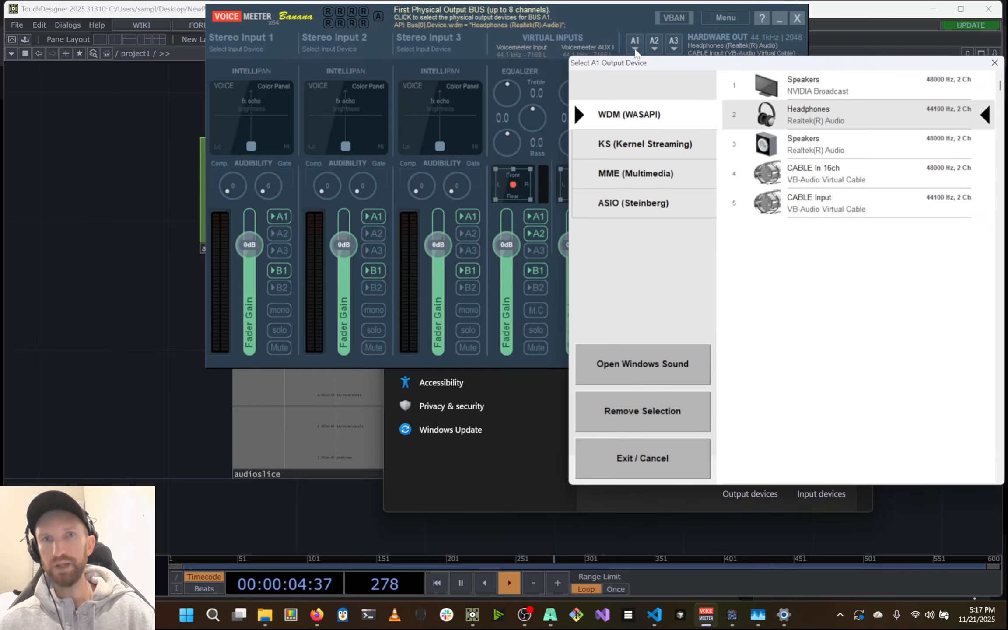
{"action": "left_click", "coordinate": [794, 115]}
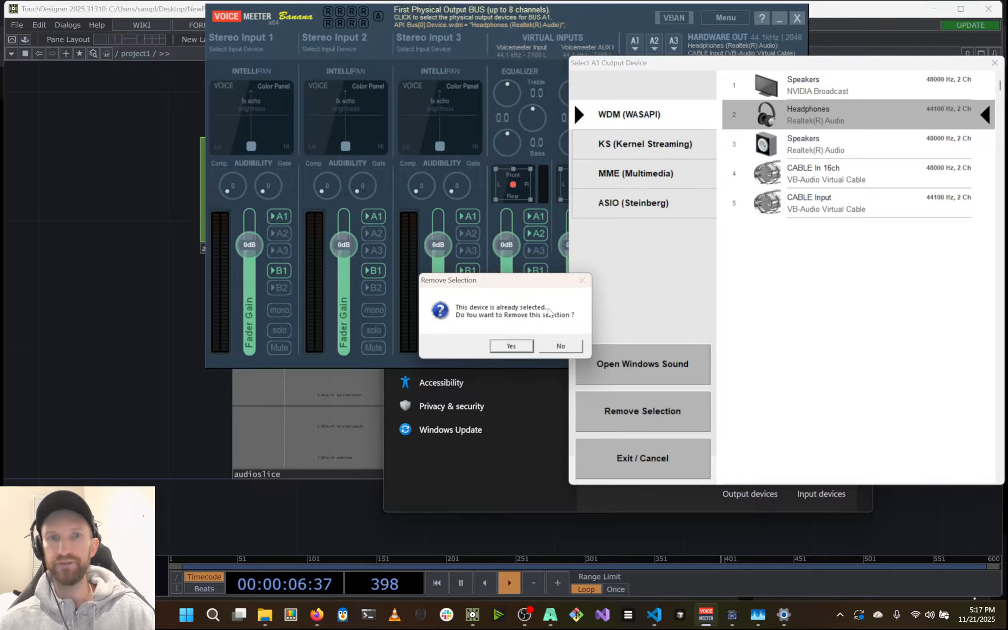
{"action": "left_click", "coordinate": [562, 347]}
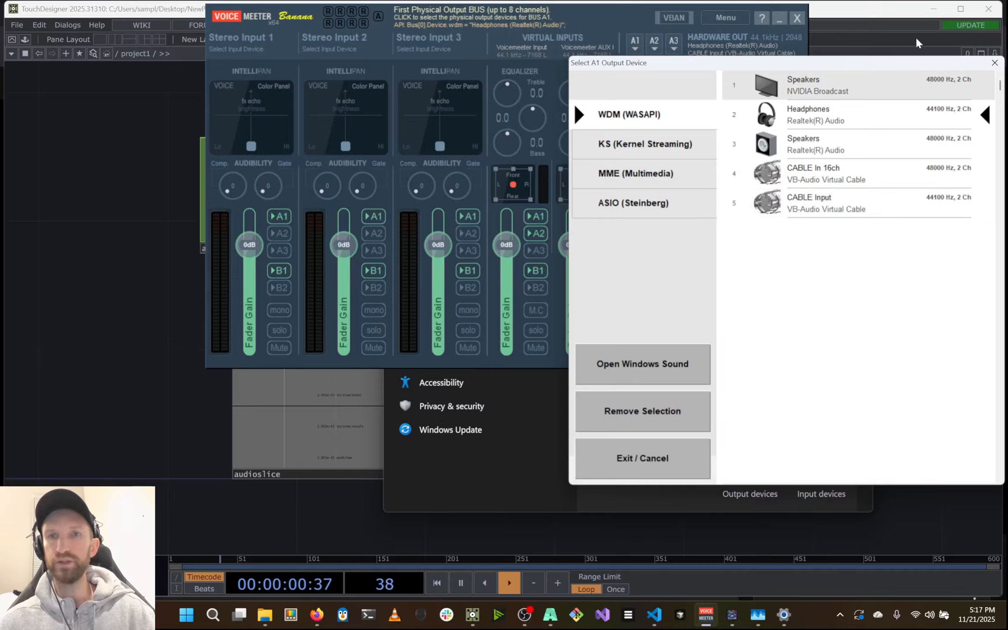
{"action": "left_click", "coordinate": [995, 62]}
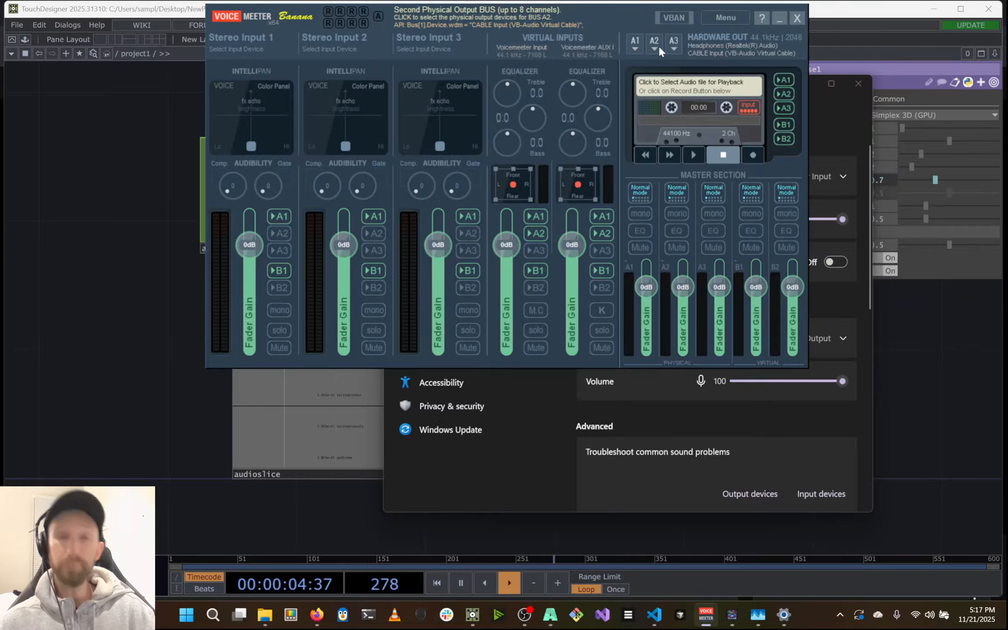
Inspect Voicemeeter's A2 output device selection and keep CABLE Input (VB-Audio Virtual Cable) assigned
{"action": "left_click", "coordinate": [658, 45]}
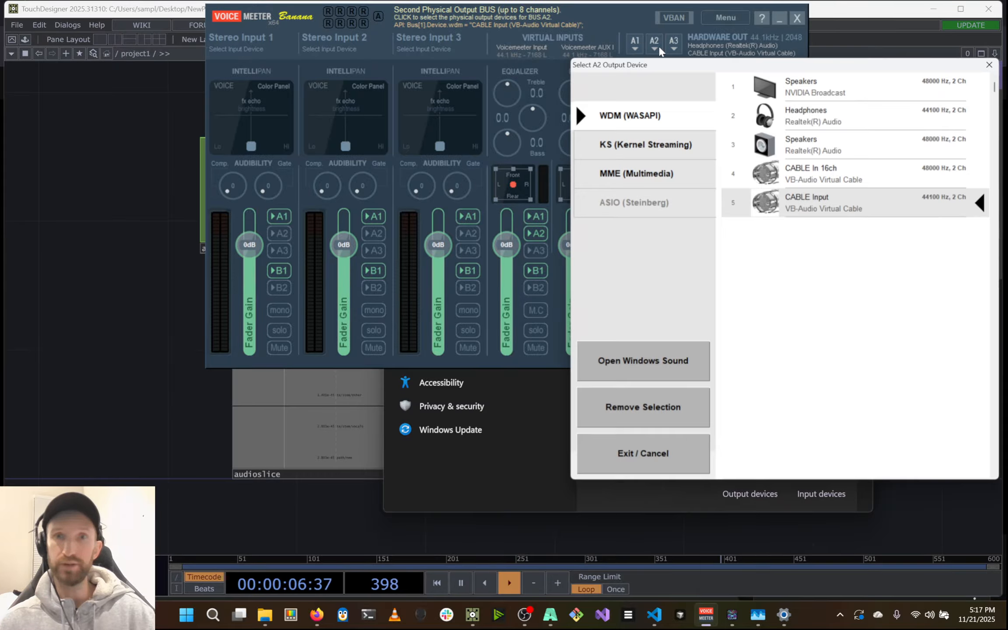
{"action": "left_click", "coordinate": [807, 205]}
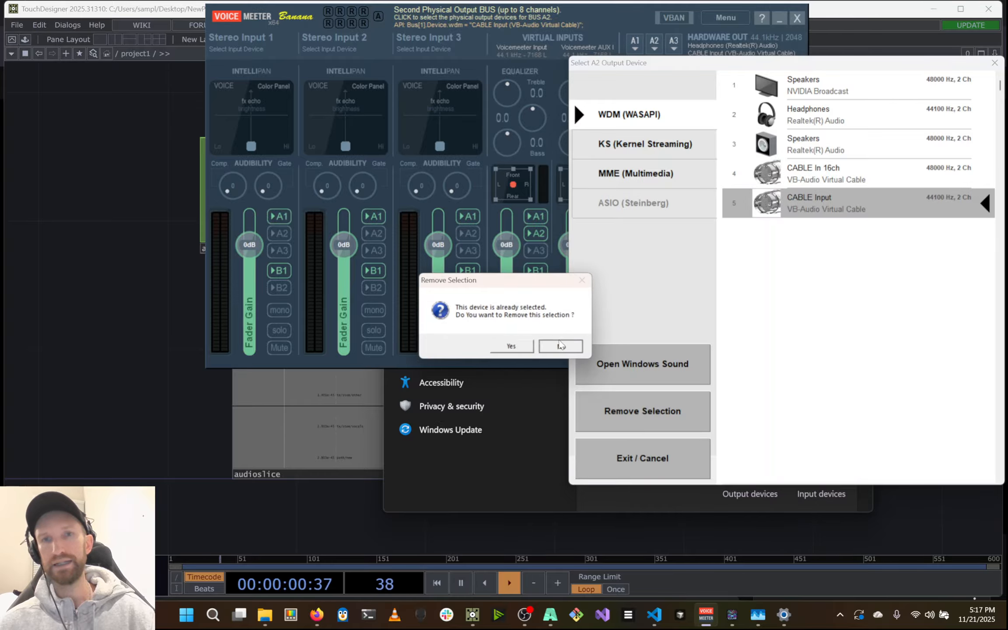
{"action": "left_click", "coordinate": [560, 346]}
Open the audio routing slide in the browser and compare its cable input, headphones and speaker targets with Voicemeeter's hardware outputs
{"action": "left_click", "coordinate": [317, 614]}
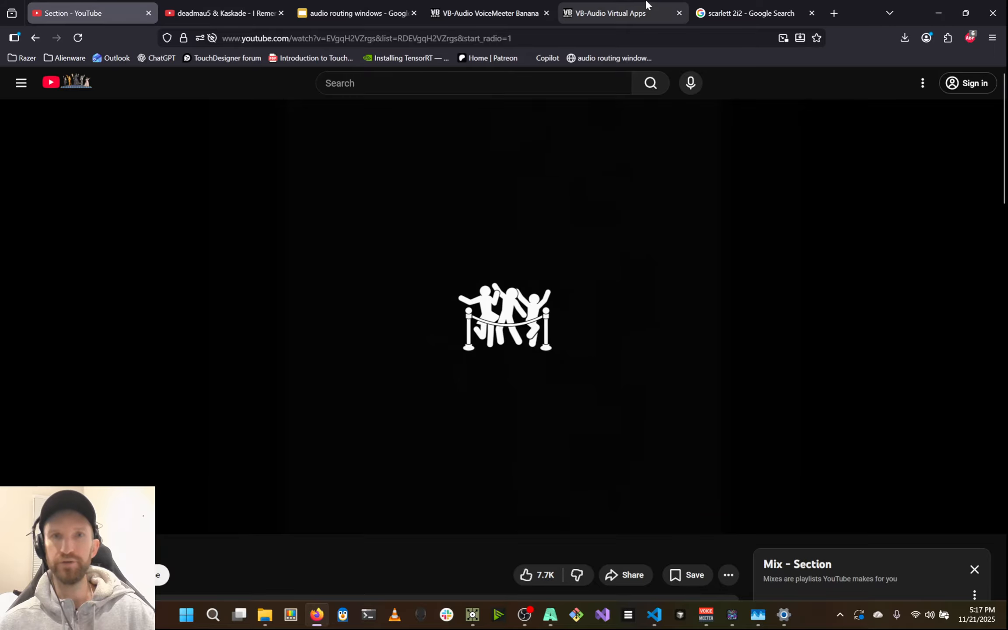
{"action": "left_click", "coordinate": [396, 12]}
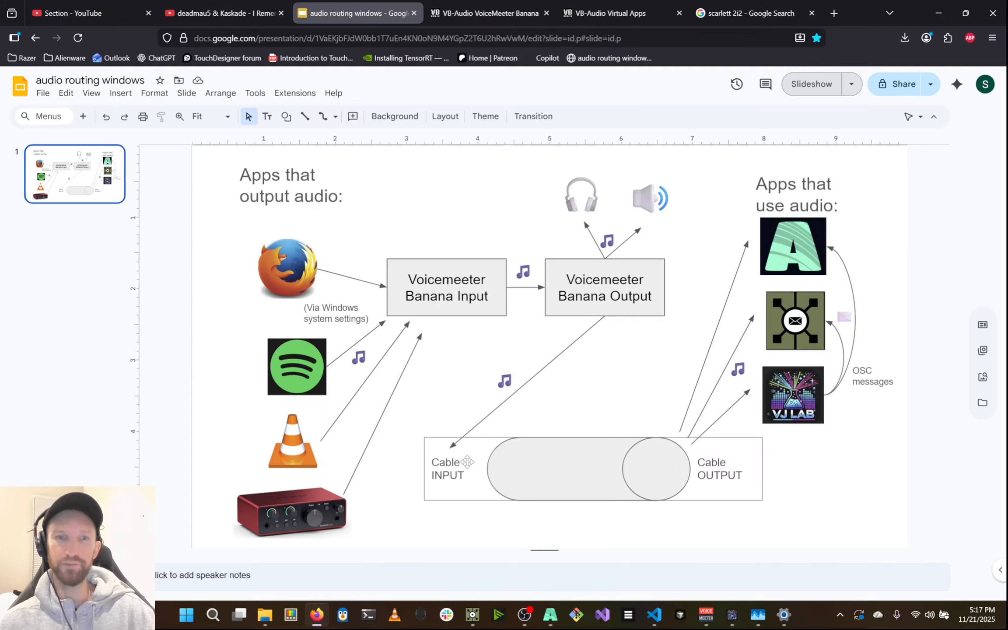
{"action": "key", "text": "alt+Tab"}
{"action": "left_click", "coordinate": [649, 465]}
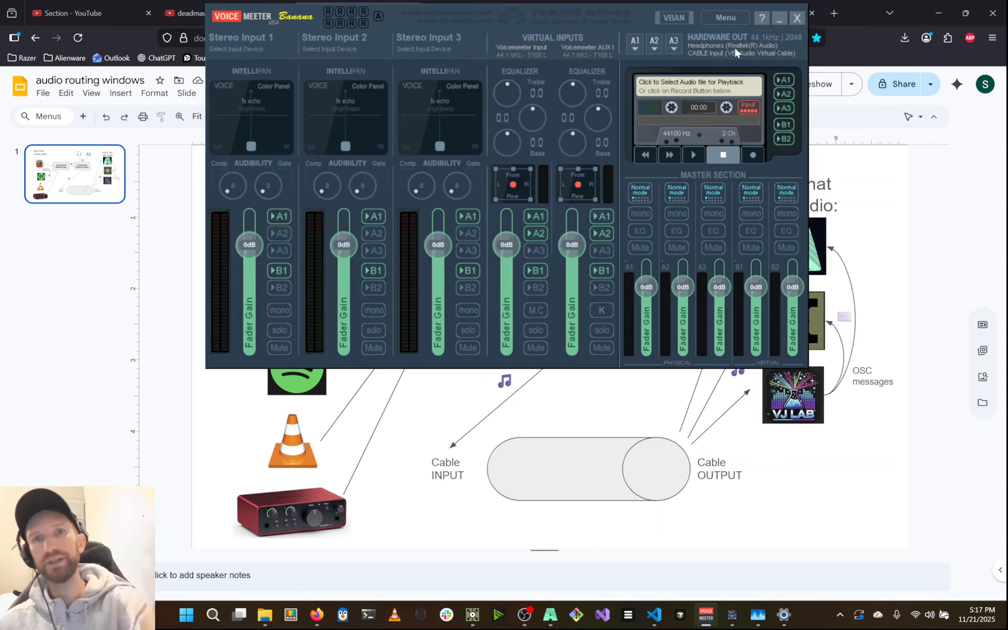
{"action": "key", "text": "alt+Tab"}
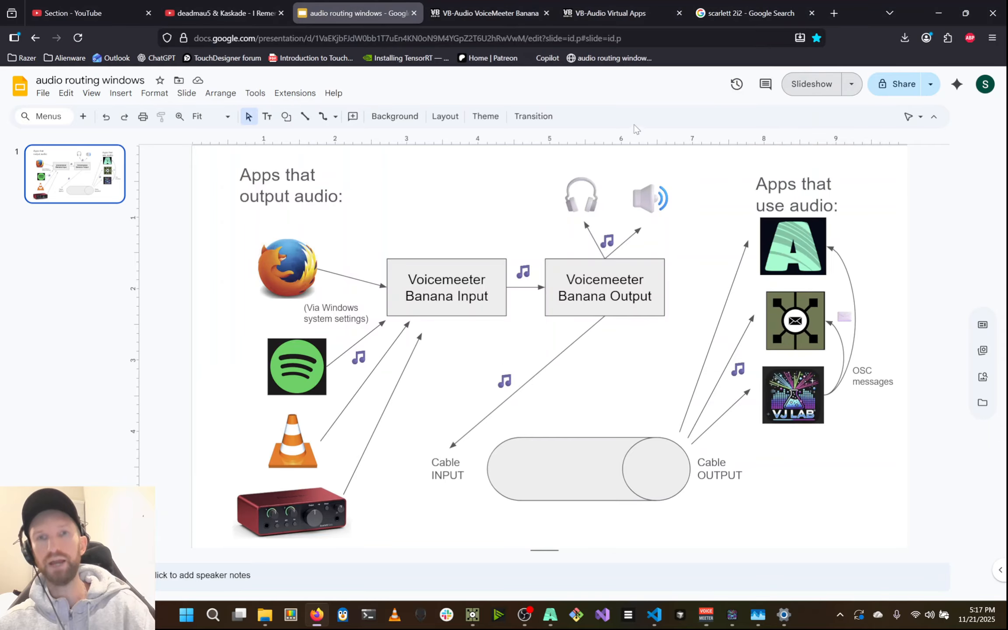
{"action": "left_click", "coordinate": [574, 195]}
{"action": "key", "text": "alt+Tab"}
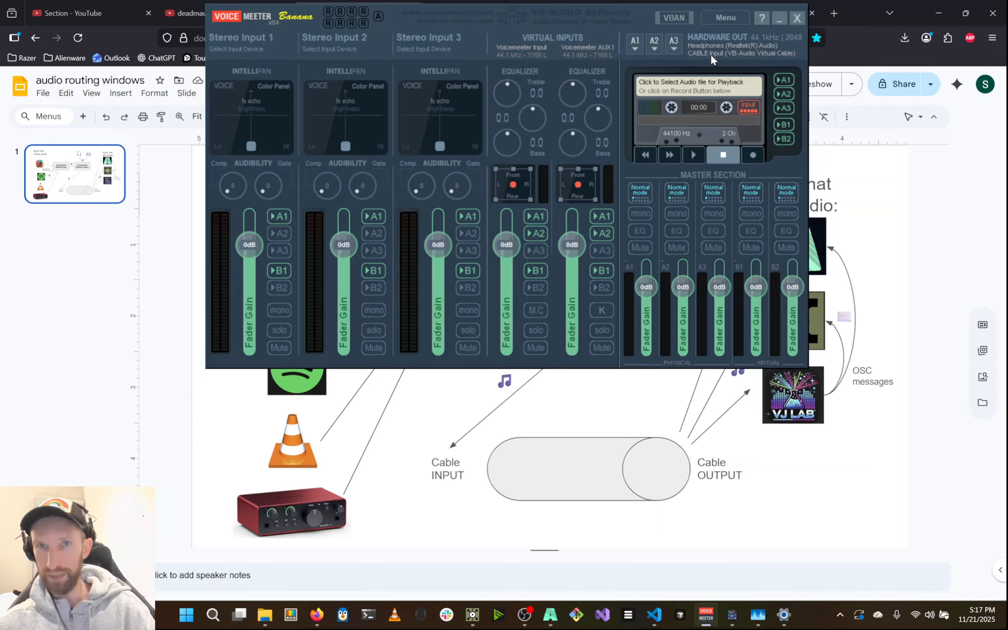
{"action": "key", "text": "alt+Tab"}
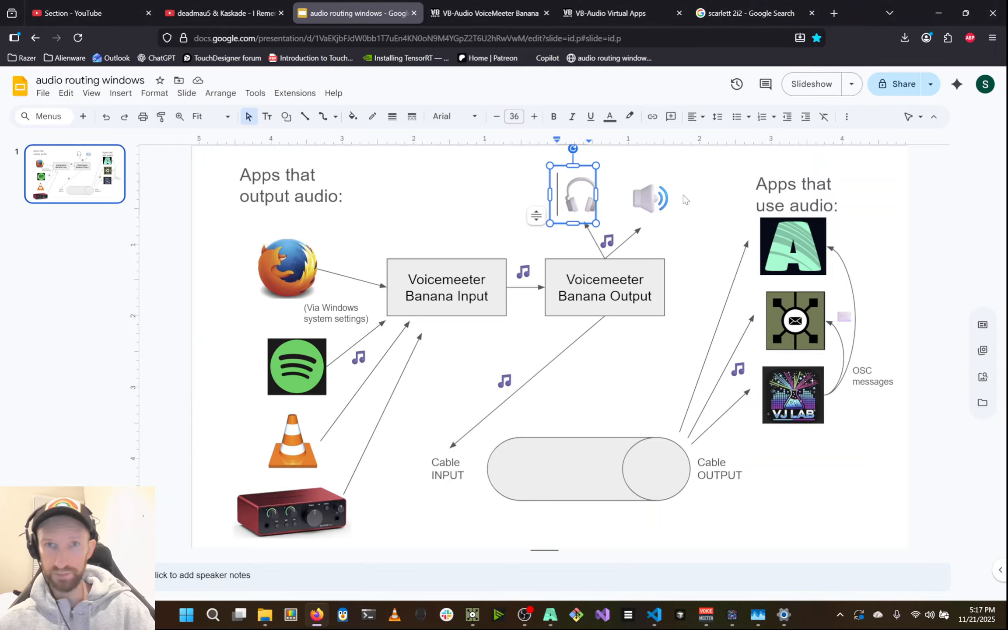
{"action": "left_click", "coordinate": [686, 200]}
{"action": "left_click", "coordinate": [655, 197]}
Review the available A2 output devices in Voicemeeter and close the list without changing the selection
{"action": "key", "text": "alt+Tab"}
{"action": "left_click", "coordinate": [654, 44]}
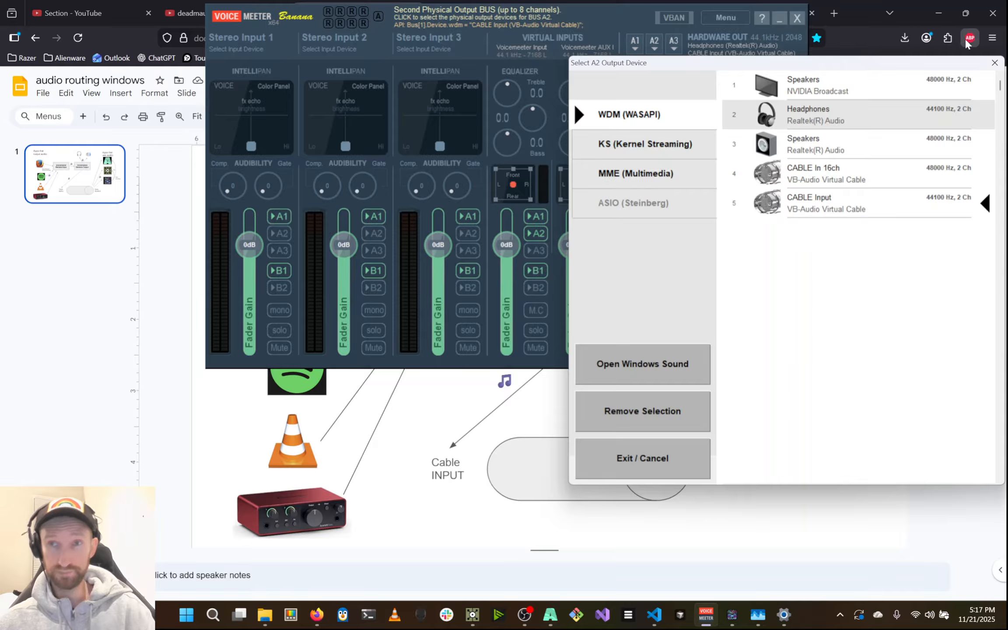
{"action": "left_click", "coordinate": [993, 64]}
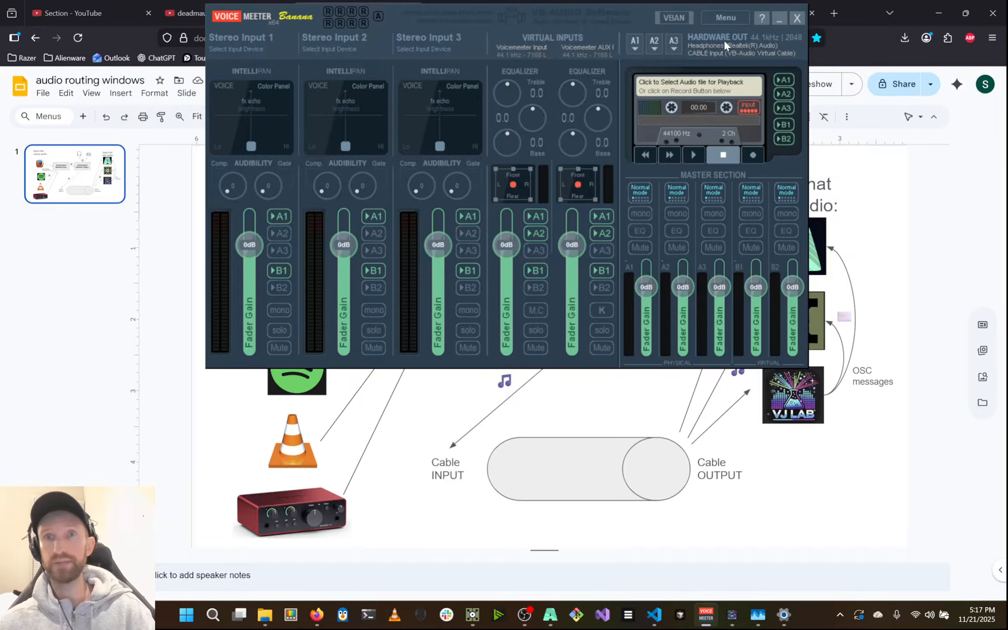
Return to the routing slide and examine the virtual cable's path to the apps that use audio
{"action": "key", "text": "alt+Tab"}
{"action": "left_click", "coordinate": [508, 391]}
{"action": "left_click", "coordinate": [537, 469]}
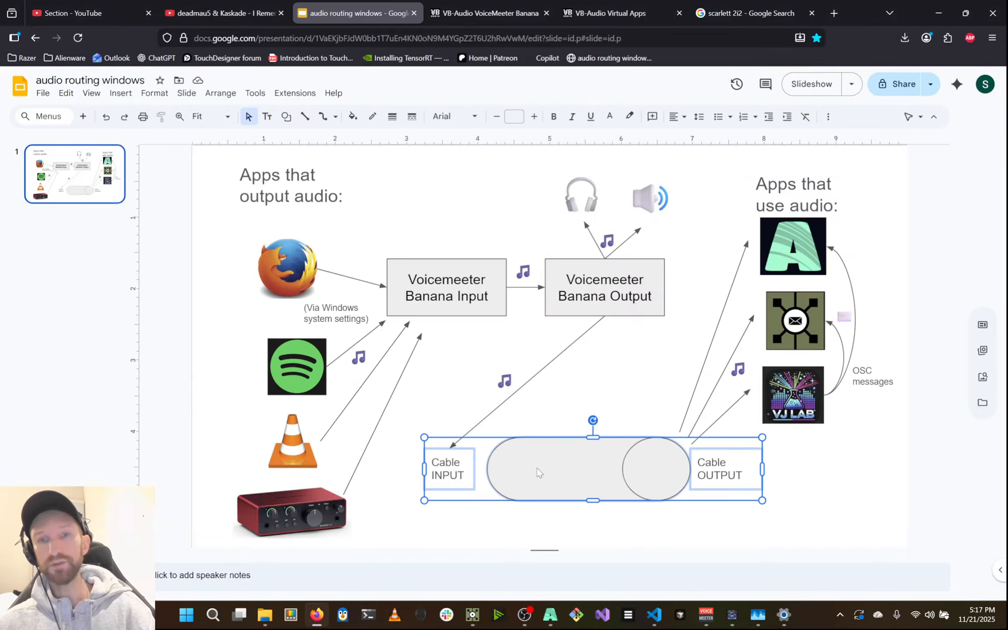
{"action": "left_click", "coordinate": [807, 480]}
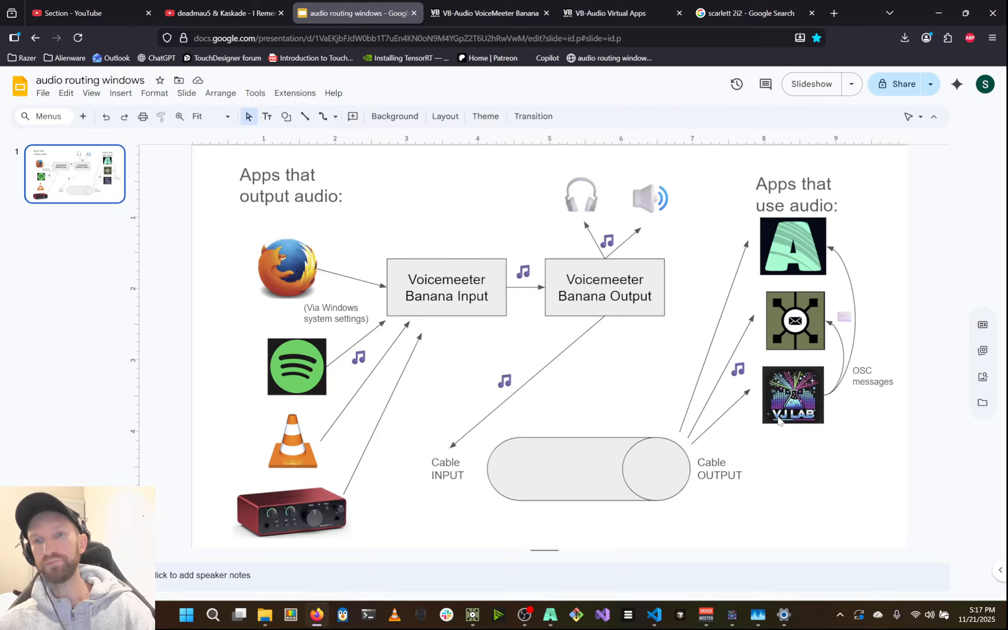
In TouchDesigner, switch audiodevin1's device to CABLE Output (VB-Audio Virtual Cable) and back to default
{"action": "key", "text": "alt+Tab"}
{"action": "left_click", "coordinate": [662, 172]}
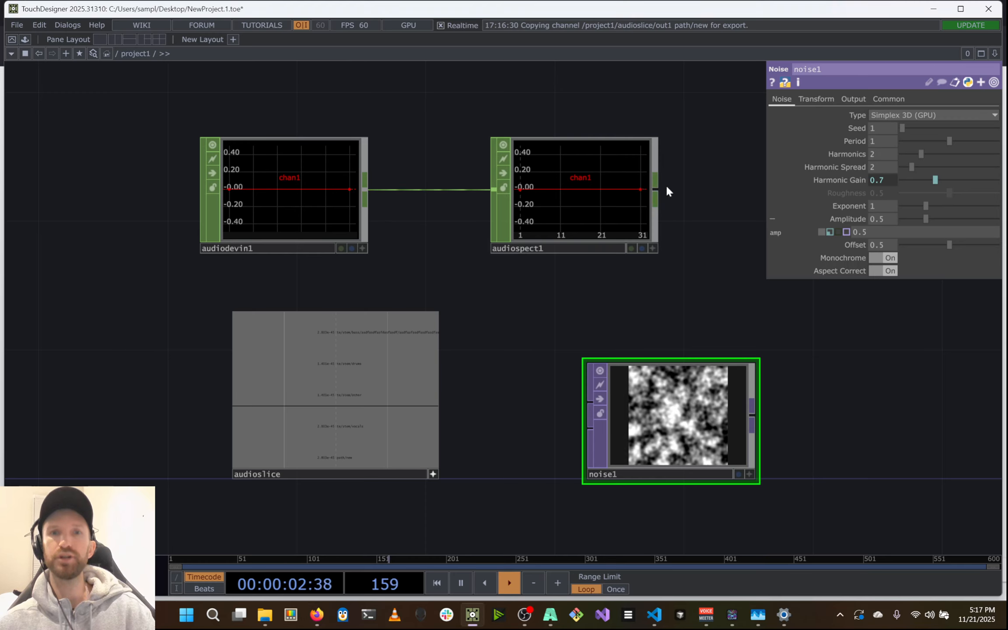
{"action": "left_click", "coordinate": [371, 188]}
{"action": "left_click", "coordinate": [897, 140]}
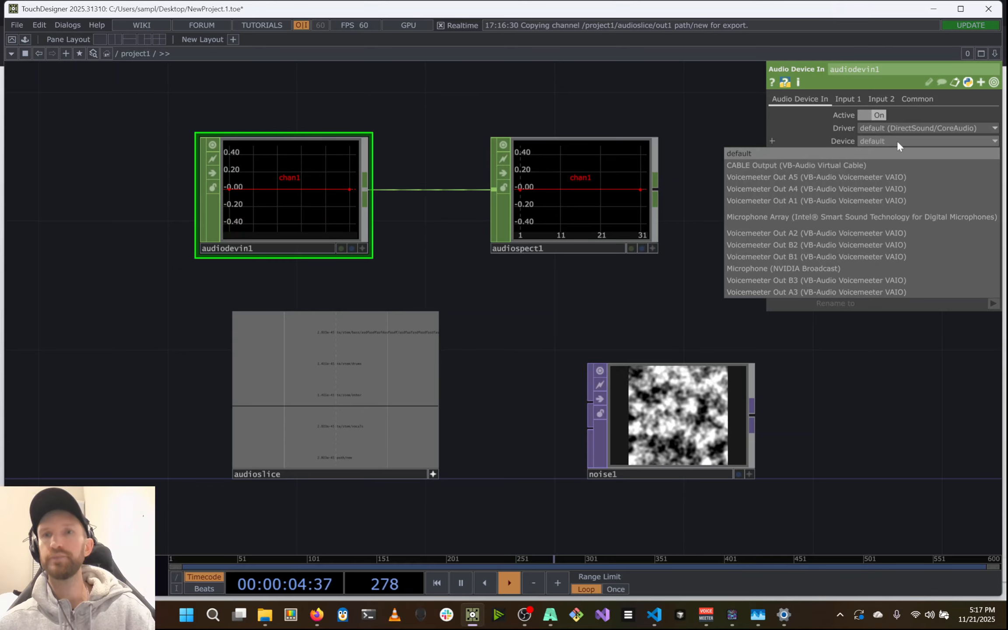
{"action": "left_click", "coordinate": [872, 164]}
{"action": "left_click", "coordinate": [894, 140]}
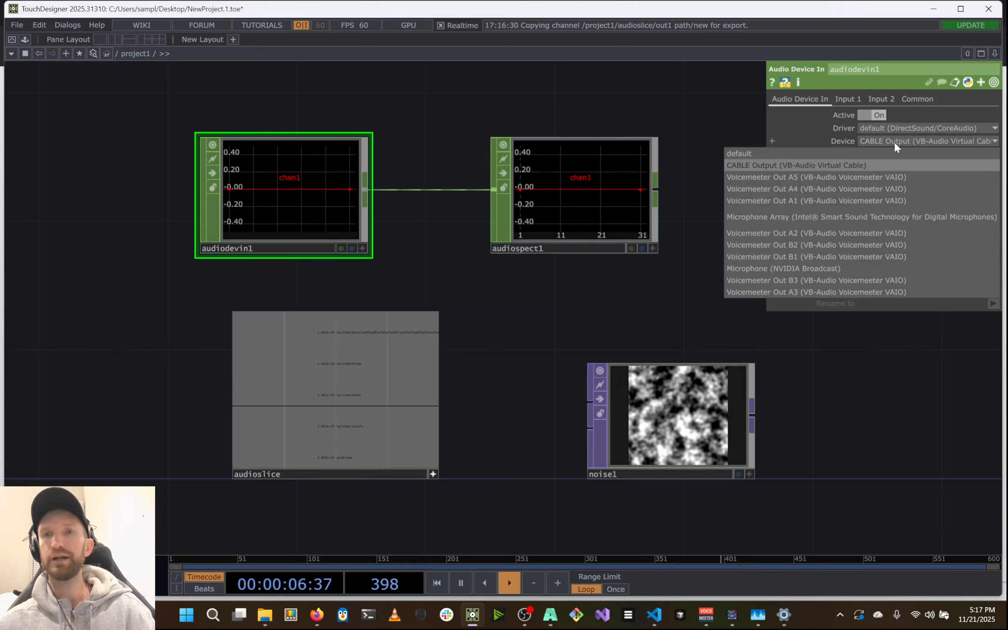
{"action": "left_click", "coordinate": [839, 154]}
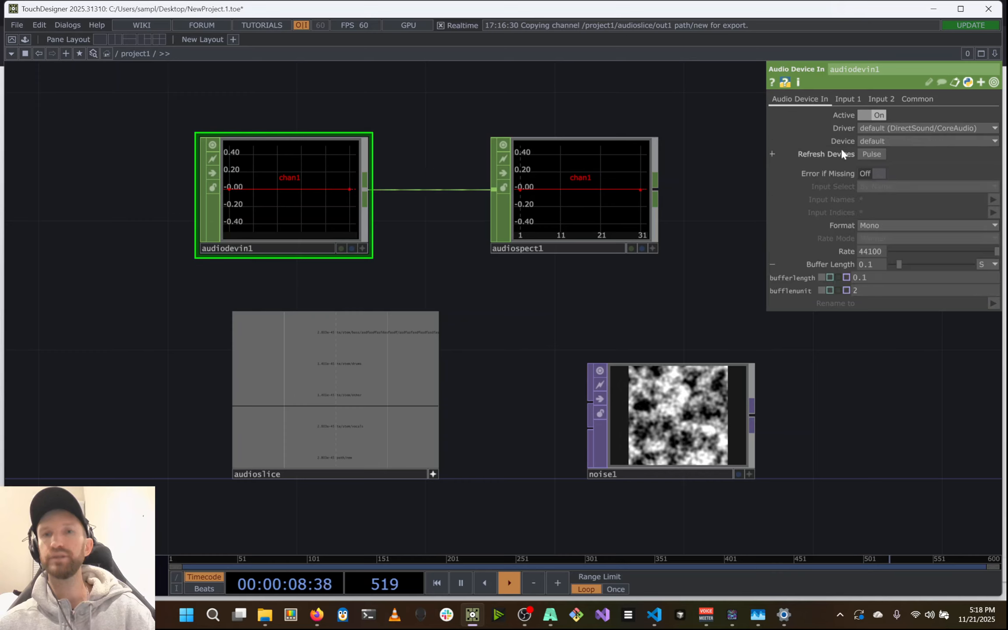
Bring Voicemeeter back up and open the Windows sound settings to check the output and input devices
{"action": "key", "text": "alt+Tab"}
{"action": "key", "text": "alt+Tab"}
{"action": "key", "text": "Tab"}
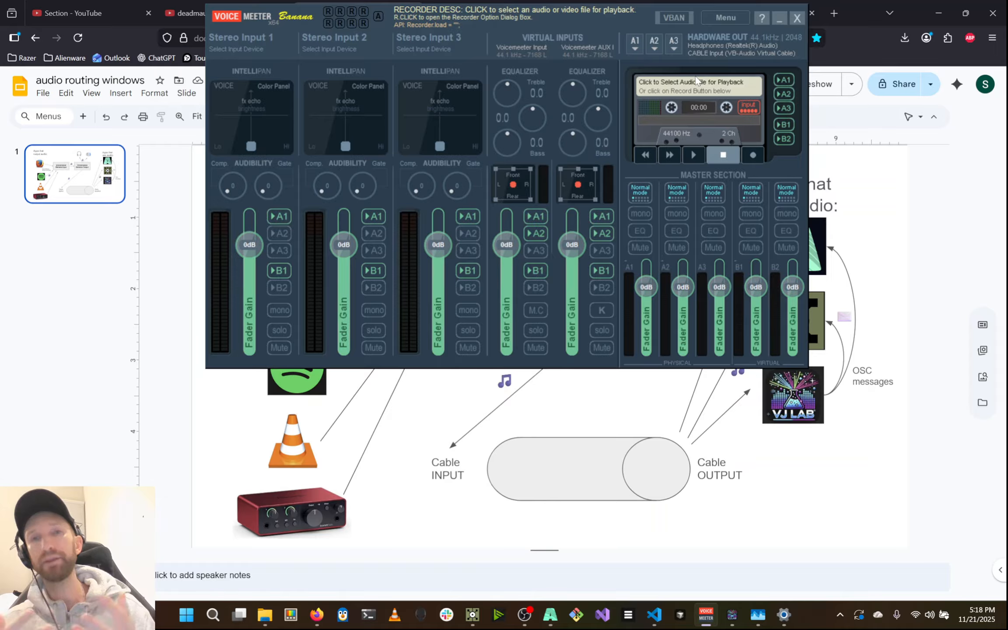
{"action": "right_click", "coordinate": [926, 613]}
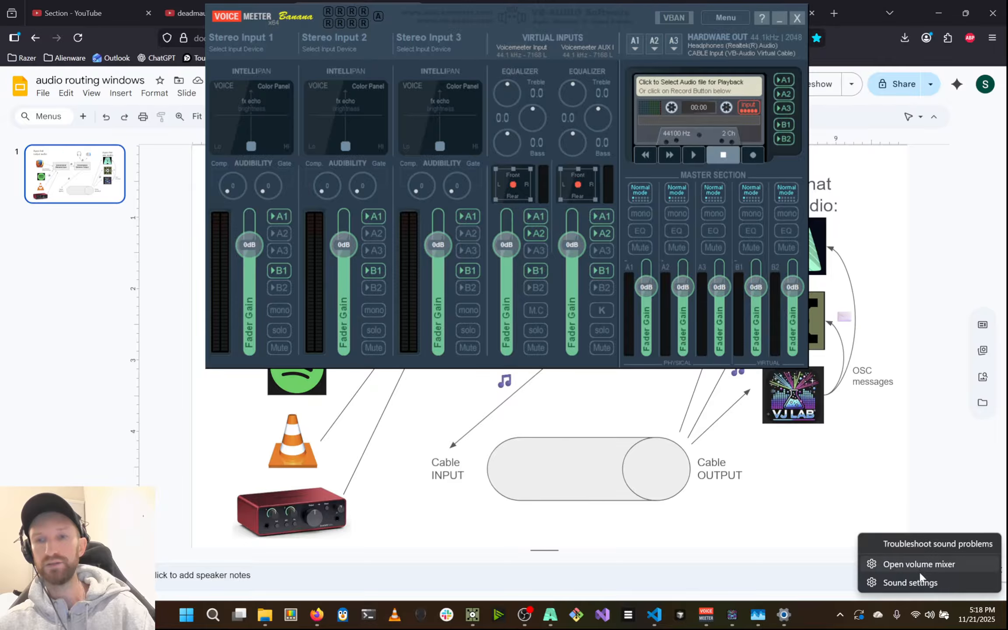
{"action": "left_click", "coordinate": [888, 582]}
{"action": "left_click", "coordinate": [715, 193]}
{"action": "left_click", "coordinate": [612, 171]}
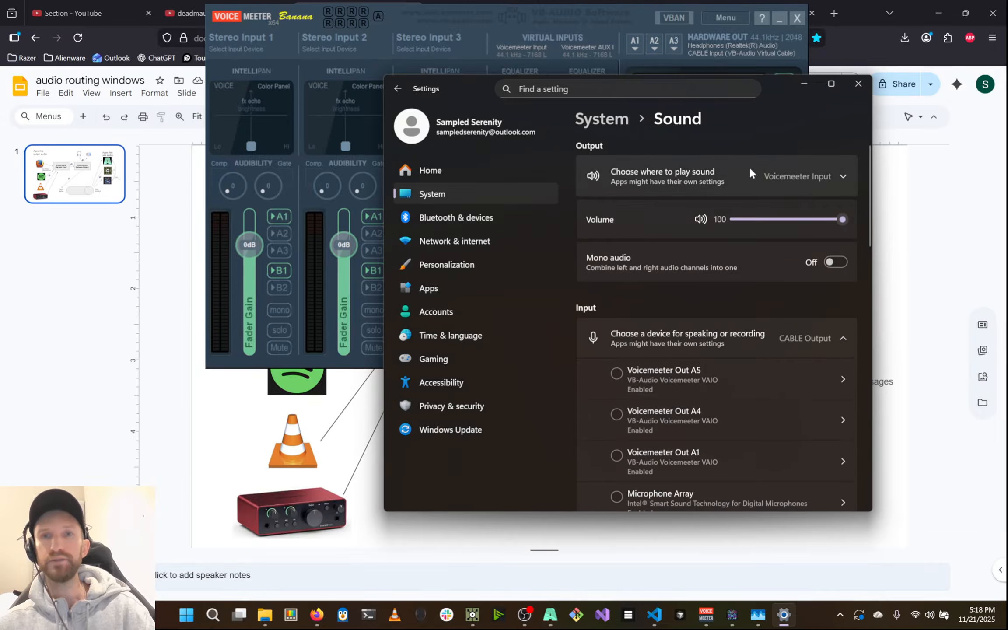
Switch the Windows sound output to Speakers (Realtek(R) Audio) and back to Voicemeeter Input
{"action": "left_click", "coordinate": [785, 175]}
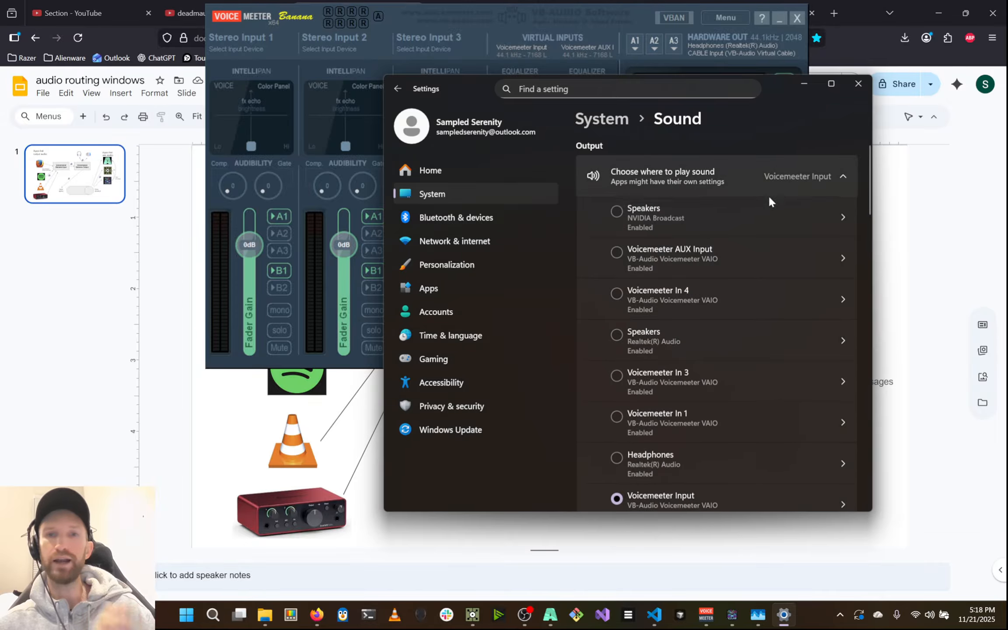
{"action": "left_click", "coordinate": [617, 334]}
{"action": "scroll", "coordinate": [622, 336], "scroll_direction": "down", "scroll_amount": 2}
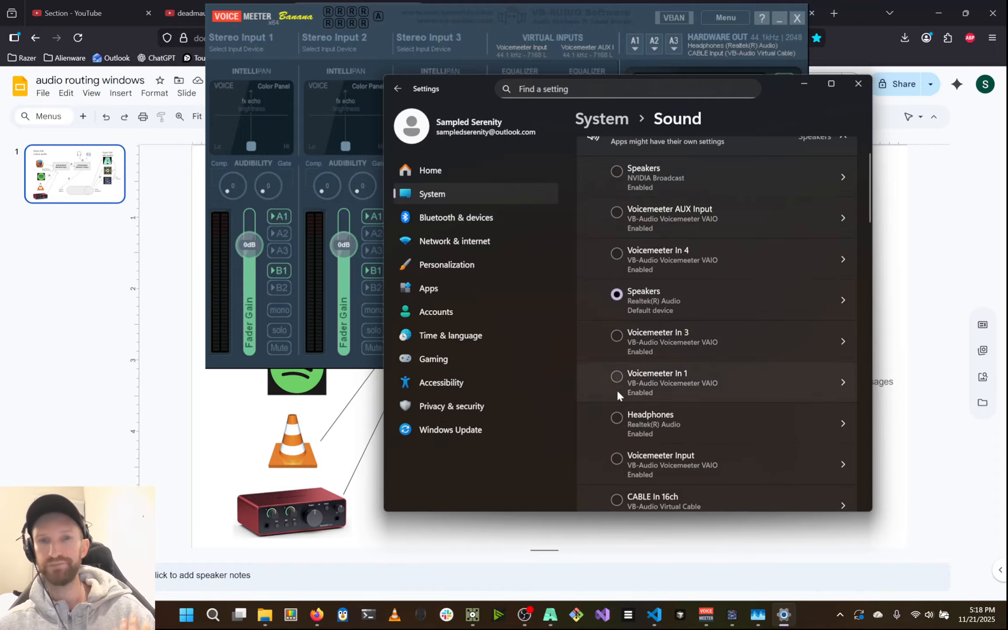
{"action": "left_click", "coordinate": [617, 459]}
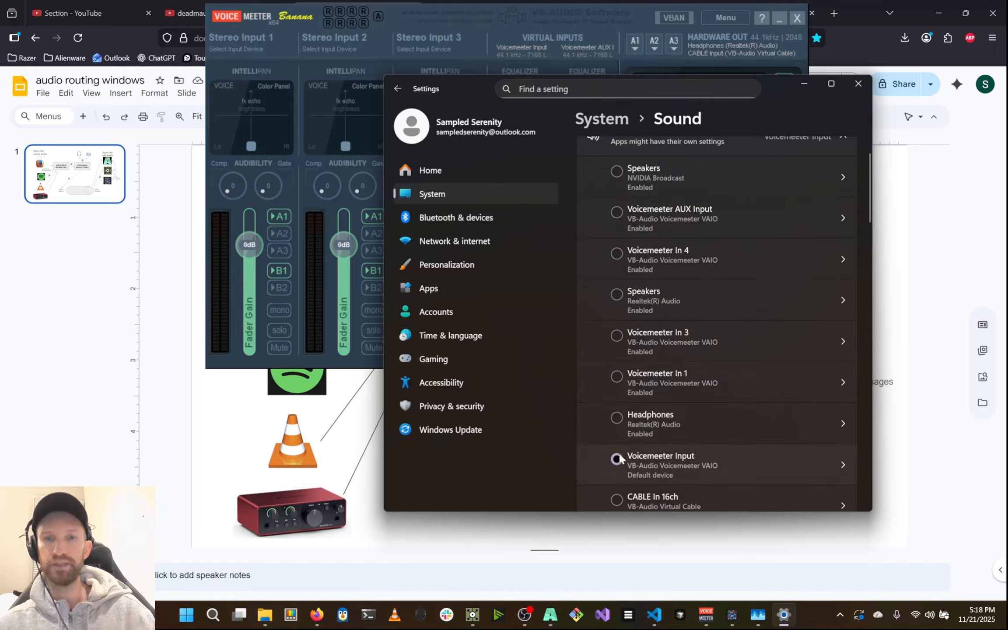
Check Voicemeeter's virtual inputs, and close both the Voicemeeter and Windows Settings windows
{"action": "left_click", "coordinate": [478, 11]}
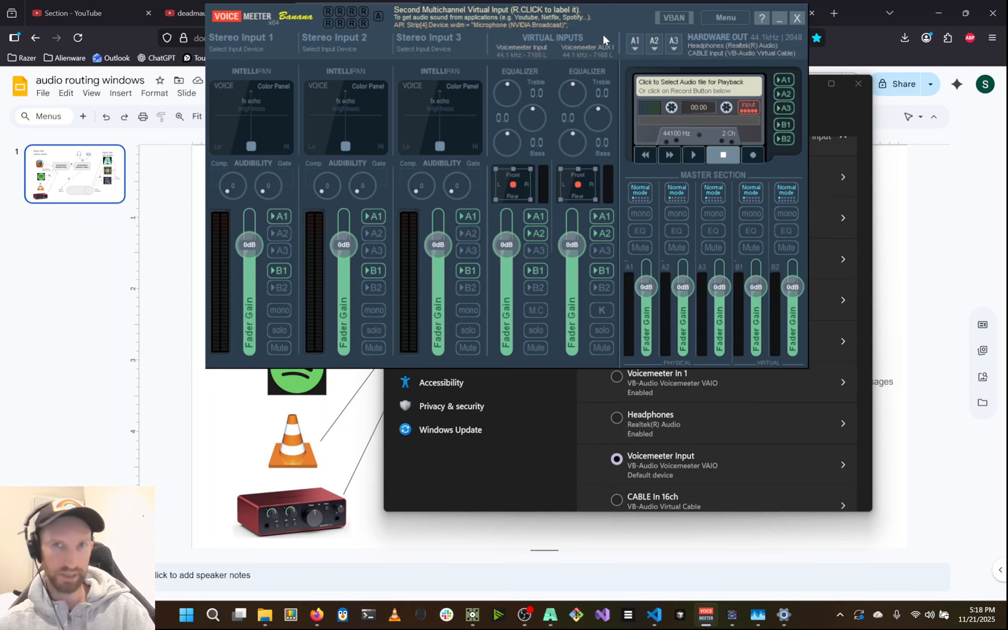
{"action": "left_click", "coordinate": [796, 19]}
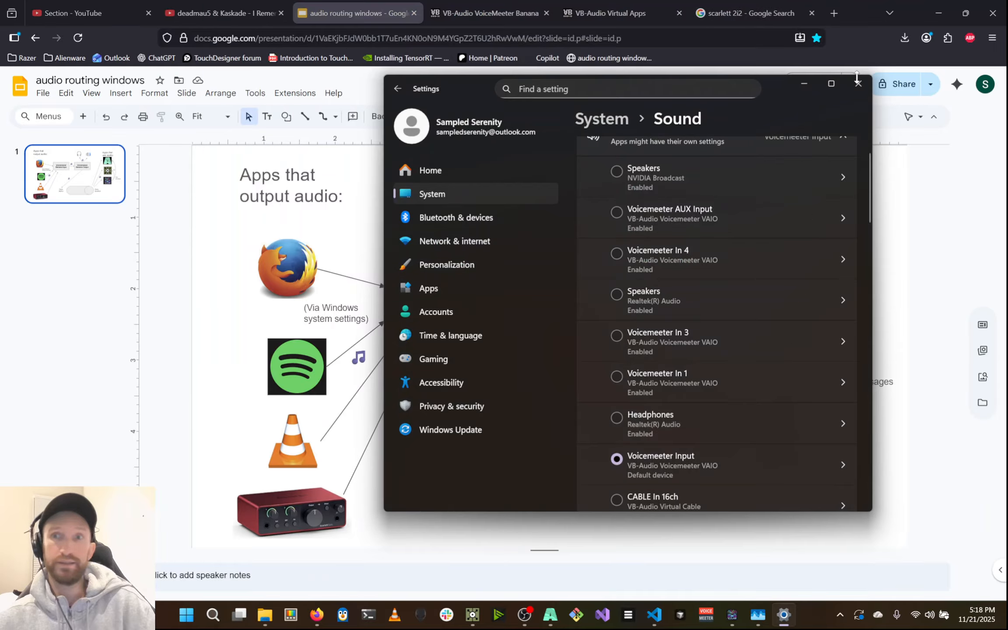
{"action": "left_click", "coordinate": [858, 83]}
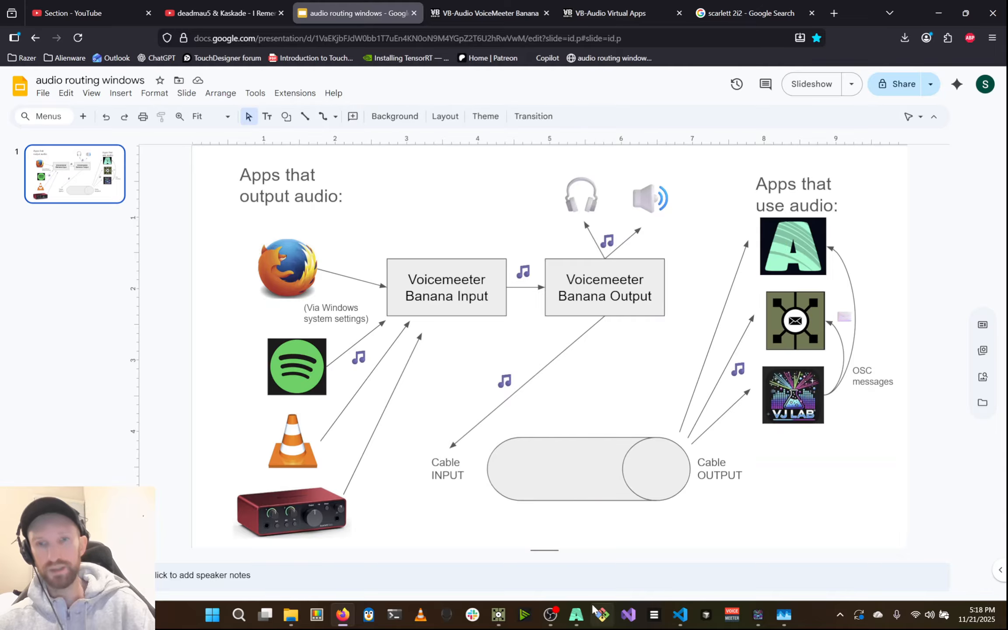
Switch to AudioSlice, collapse the Resolume output group, and show the home page with the level meters
{"action": "left_click", "coordinate": [759, 620]}
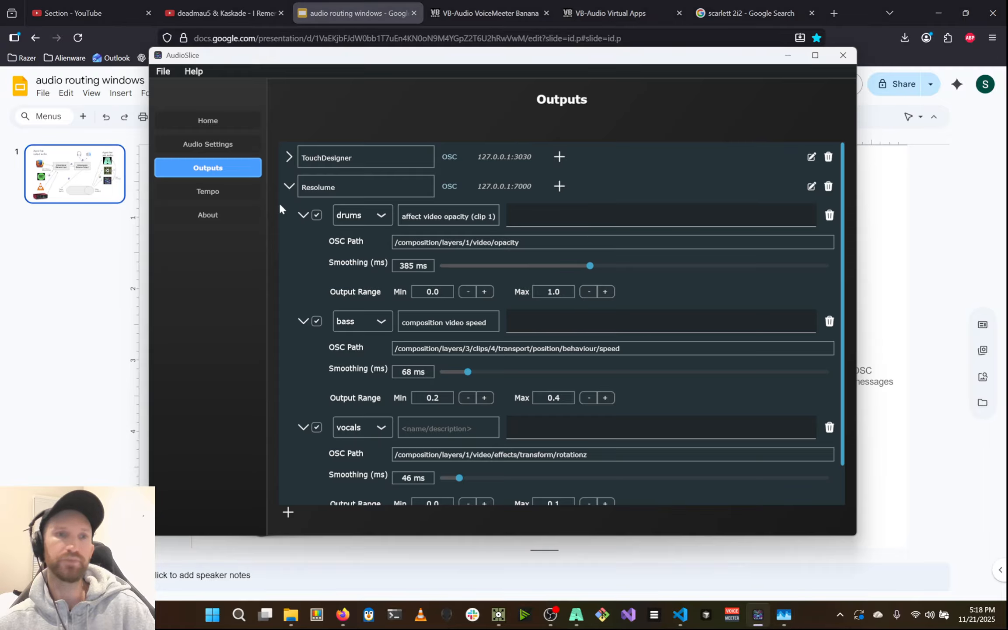
{"action": "left_click", "coordinate": [289, 186]}
{"action": "left_click", "coordinate": [224, 120]}
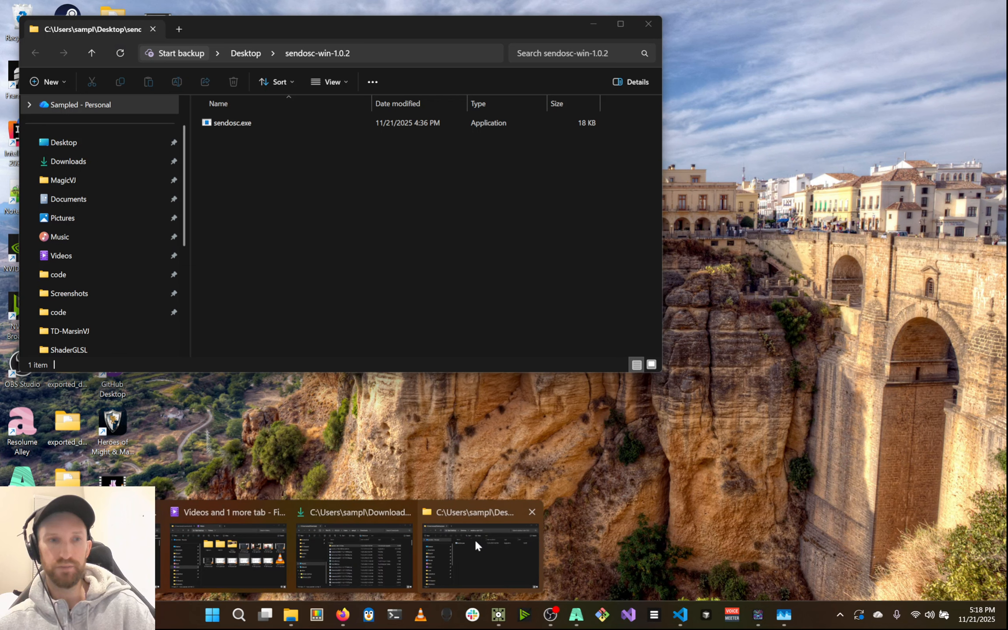
Close the sendosc-win-1.0.2 folder window and return to AudioSlice
{"action": "left_click", "coordinate": [475, 538]}
{"action": "left_click", "coordinate": [451, 512]}
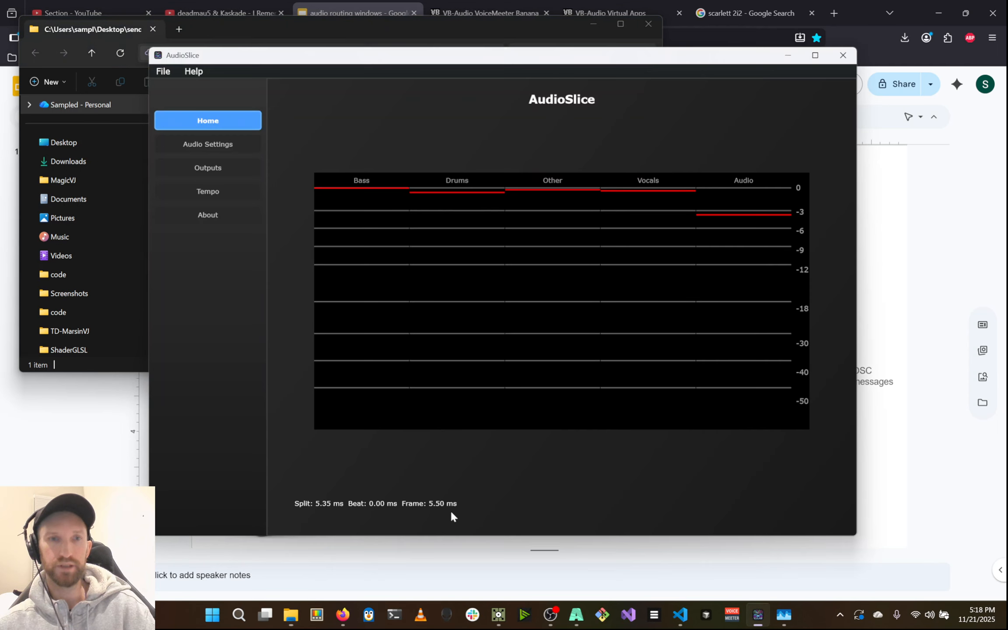
{"action": "left_click", "coordinate": [649, 23]}
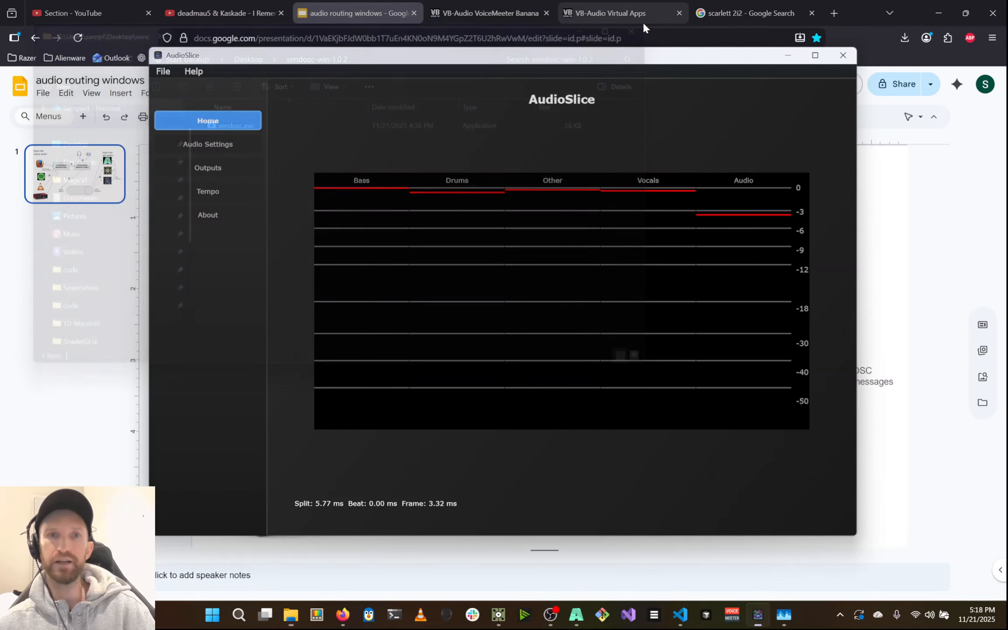
In AudioSlice's audio settings, try Microphone (NVIDIA Broadcast) and Microphone Array (Intel) as input, and restore CABLE Output (VB-Audio Virtual Cable)
{"action": "left_click", "coordinate": [215, 142]}
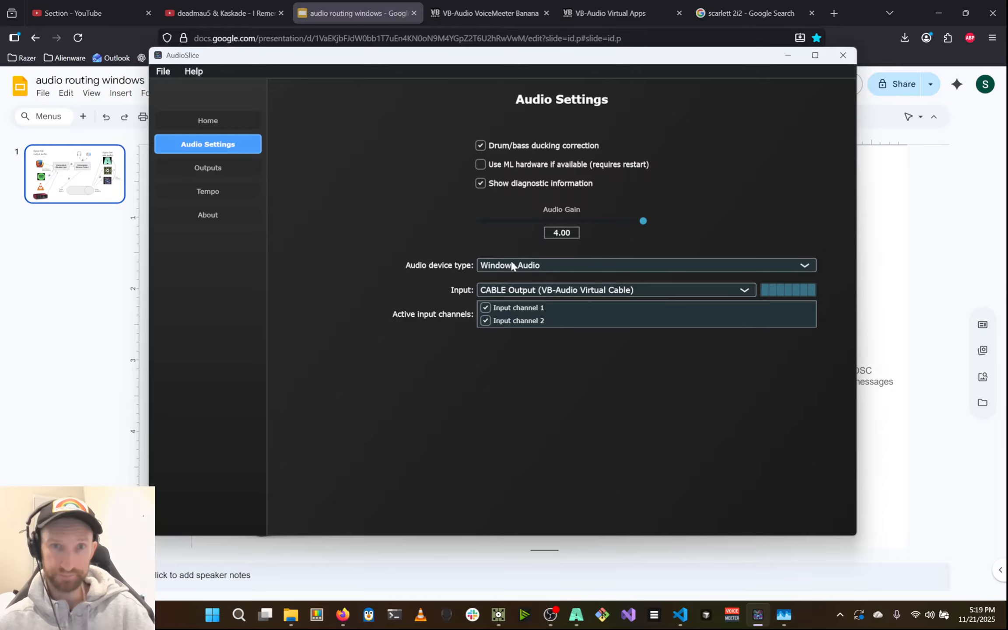
{"action": "left_click", "coordinate": [533, 291]}
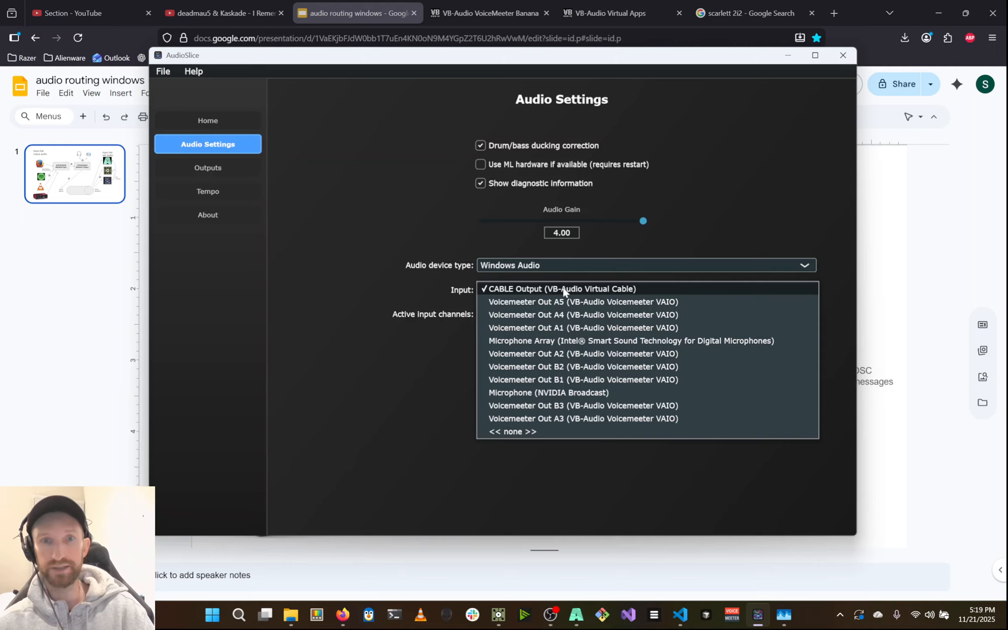
{"action": "left_click", "coordinate": [545, 393]}
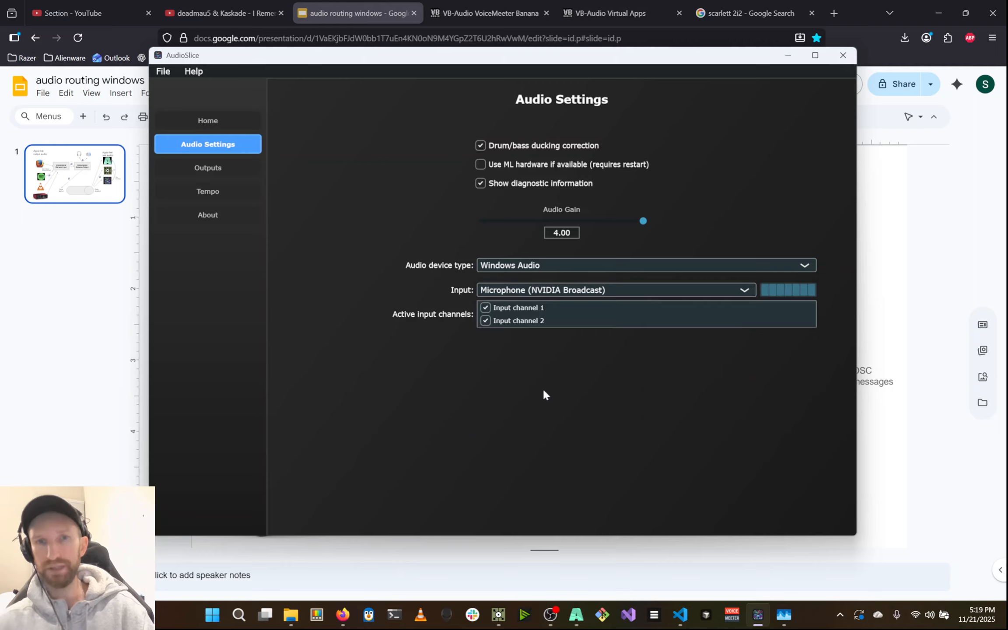
{"action": "left_click", "coordinate": [573, 290]}
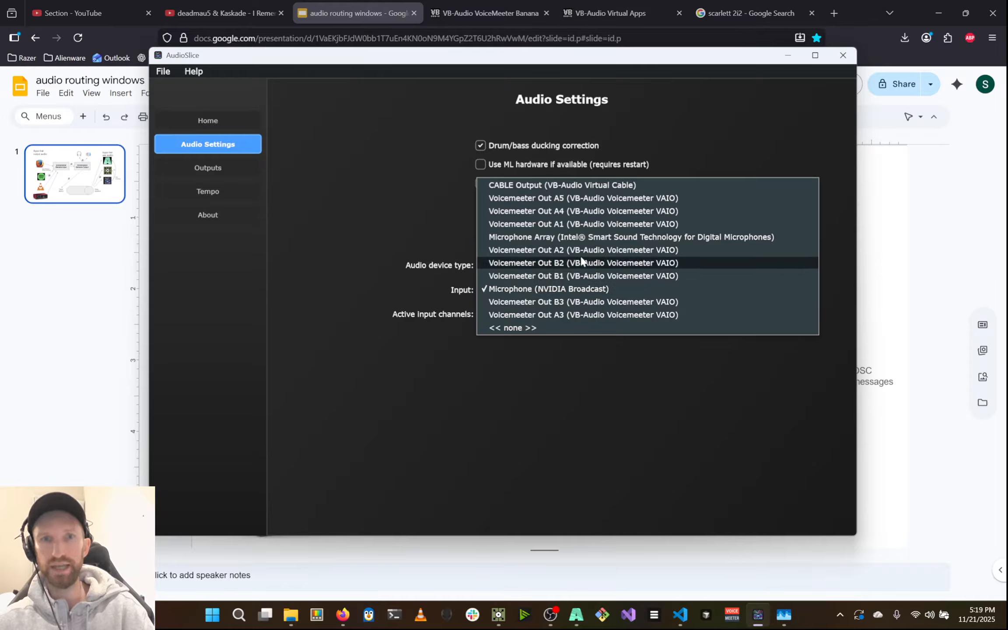
{"action": "left_click", "coordinate": [585, 237]}
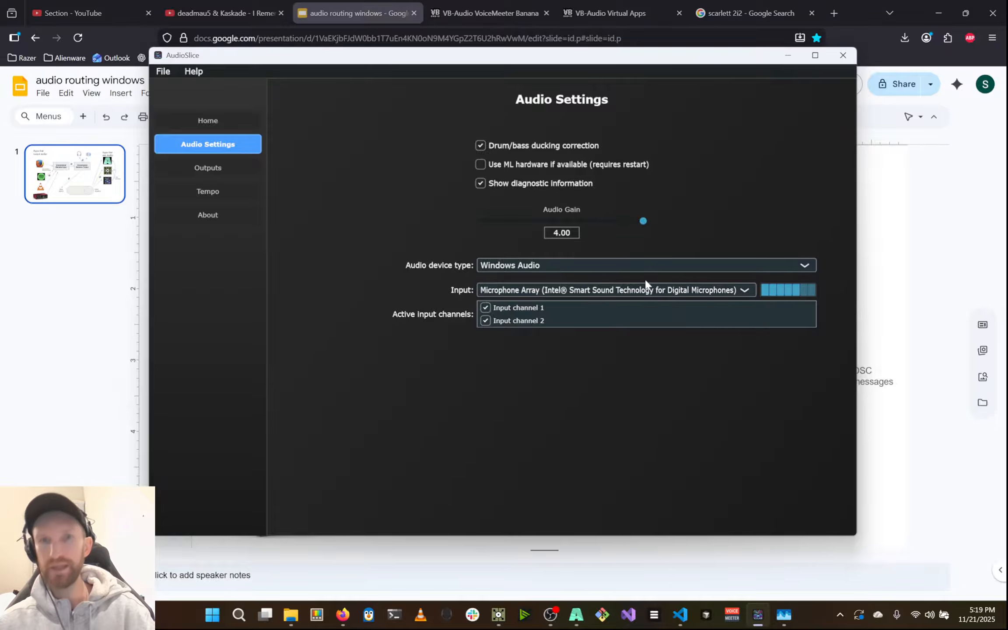
{"action": "left_click", "coordinate": [639, 289]}
{"action": "left_click", "coordinate": [583, 237]}
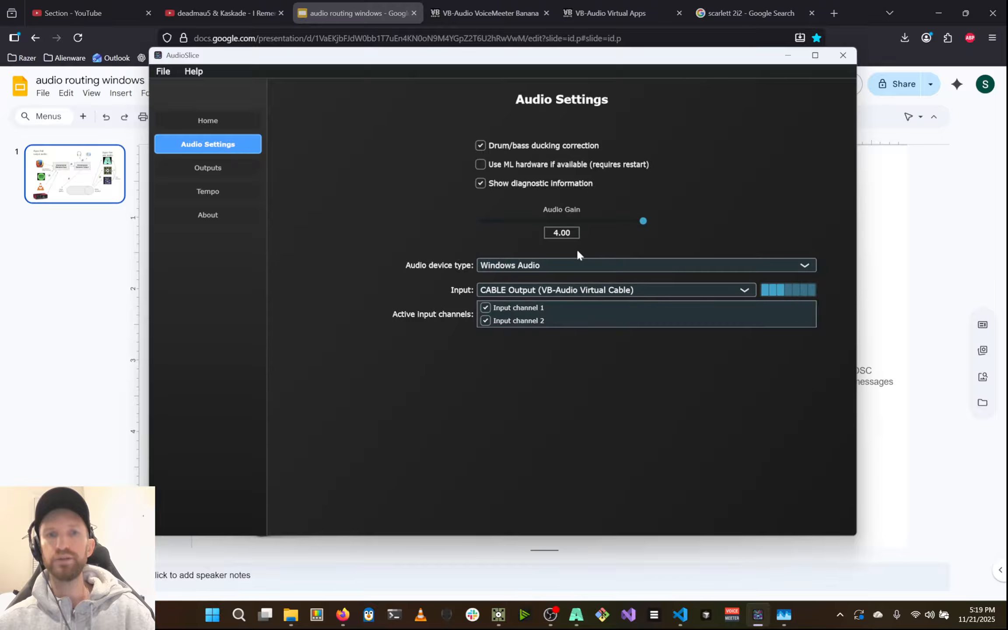
Return to the browser and start playing the Section video on YouTube
{"action": "right_click", "coordinate": [136, 285]}
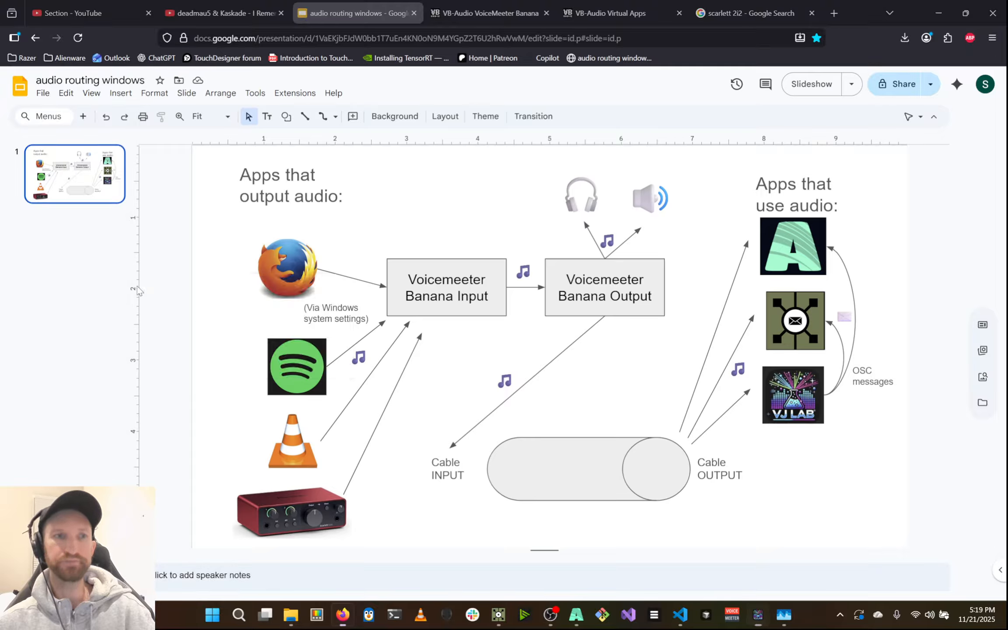
{"action": "left_click", "coordinate": [207, 238]}
{"action": "left_click", "coordinate": [88, 13]}
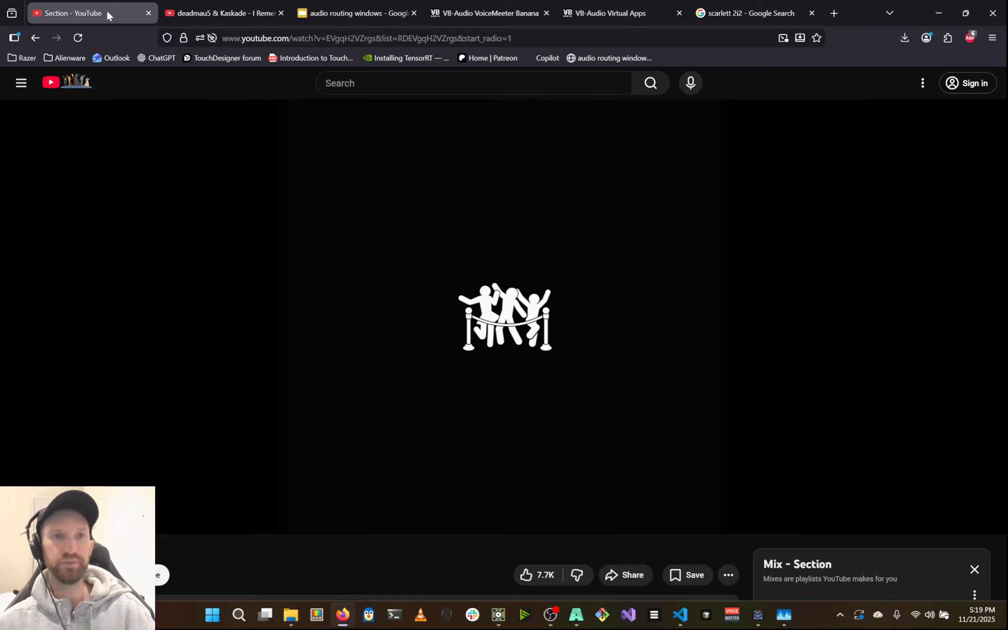
{"action": "left_click_drag", "start_coordinate": [162, 489], "coordinate": [232, 427]}
Check the input signal in AudioSlice and the routing in Voicemeeter Banana, and resume the Section video
{"action": "key", "text": "alt+Tab"}
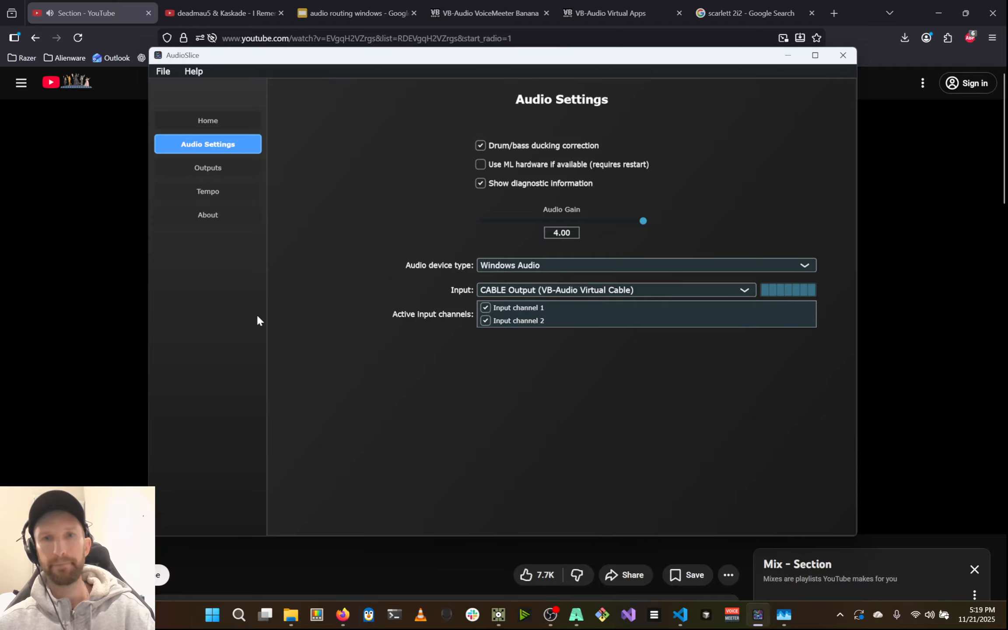
{"action": "key", "text": "alt+Tab"}
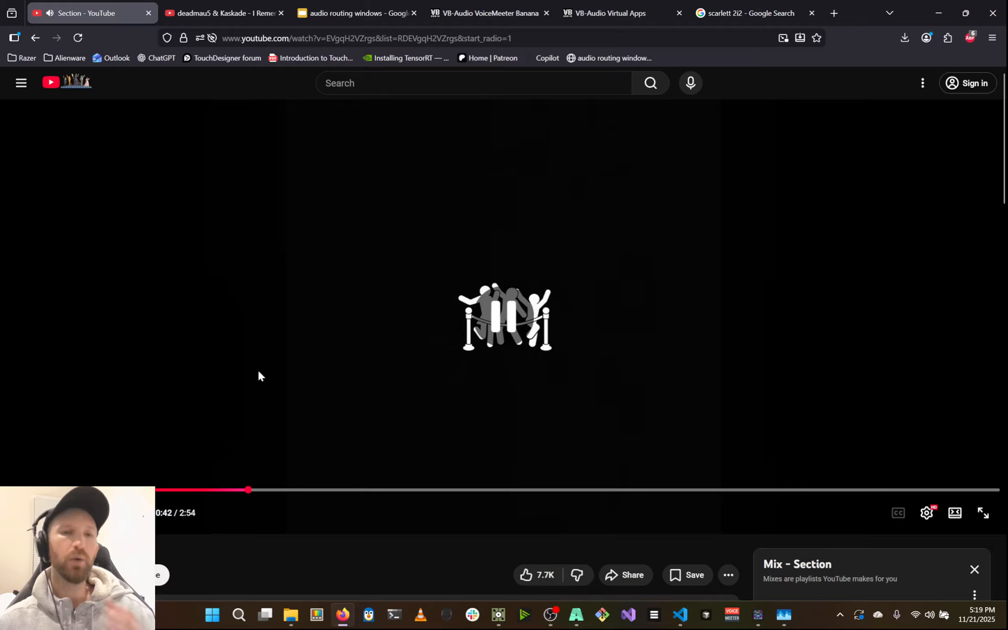
{"action": "left_click", "coordinate": [729, 619]}
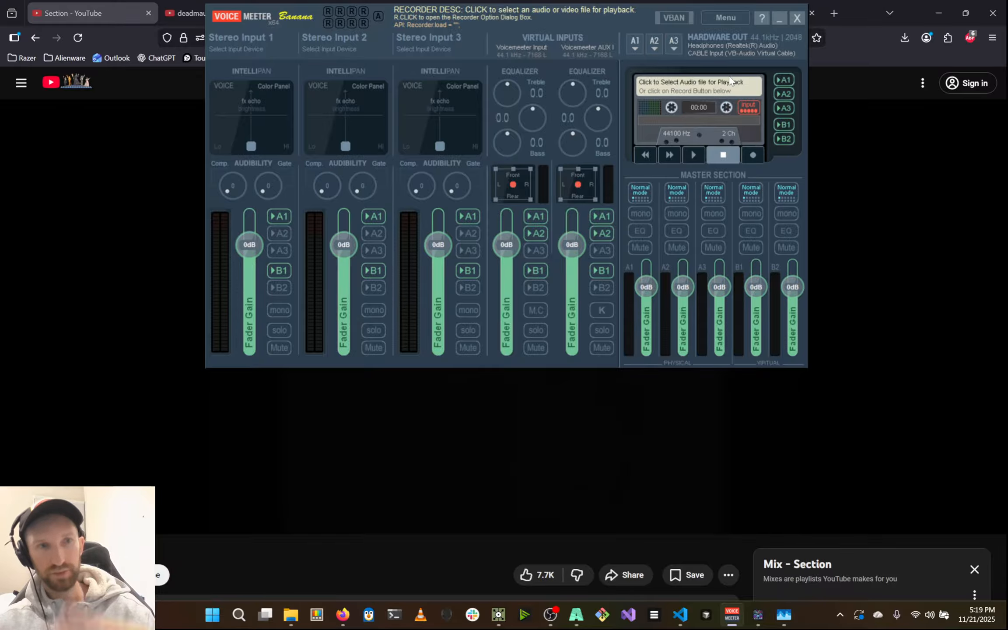
{"action": "left_click", "coordinate": [143, 297]}
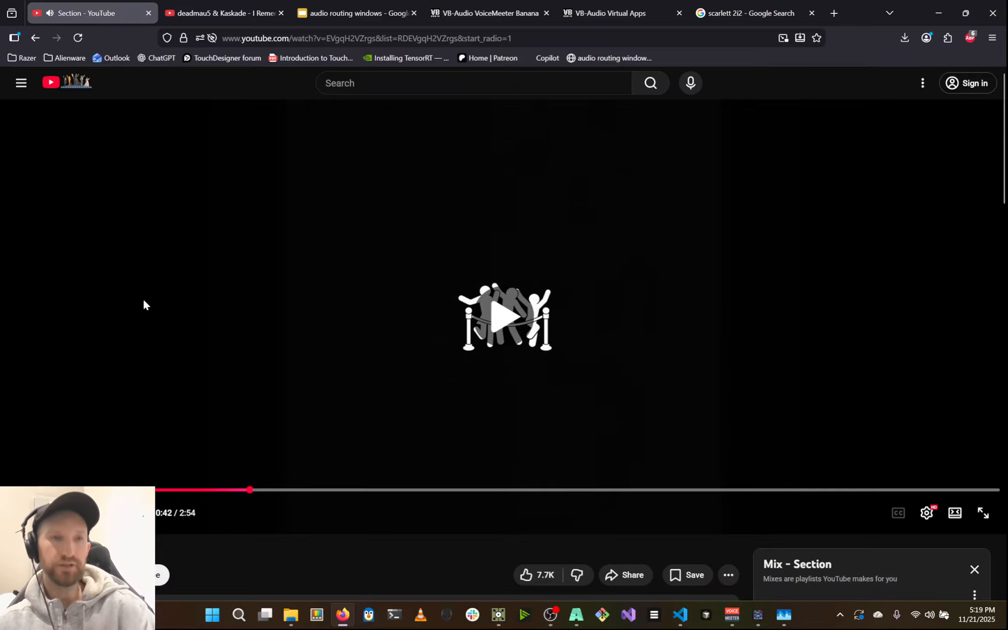
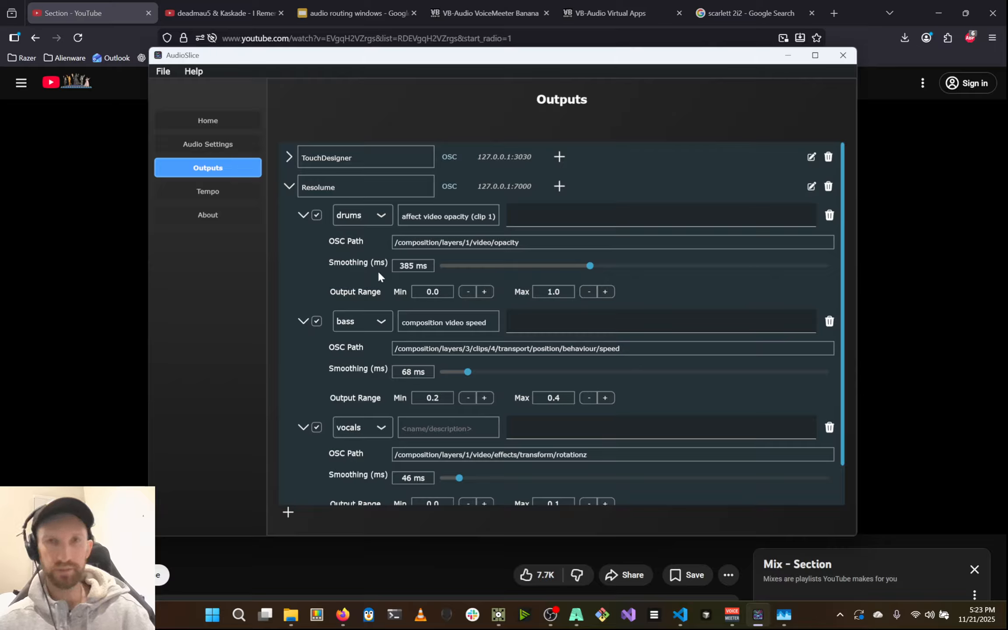
Switch to Resolume Arena and show its OSC preferences
{"action": "mouse_move", "coordinate": [578, 615]}
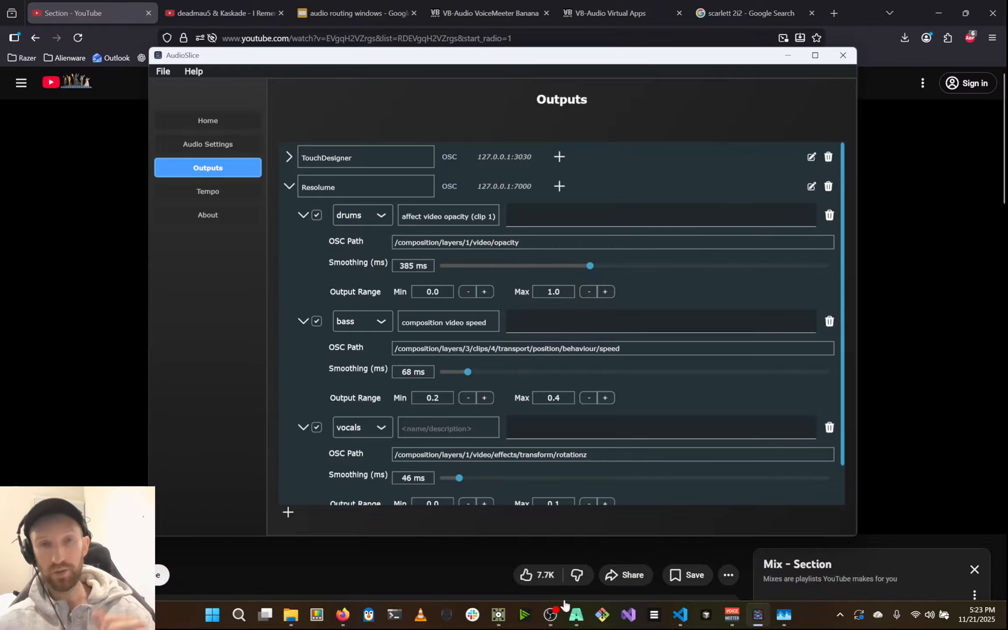
{"action": "left_click", "coordinate": [576, 614]}
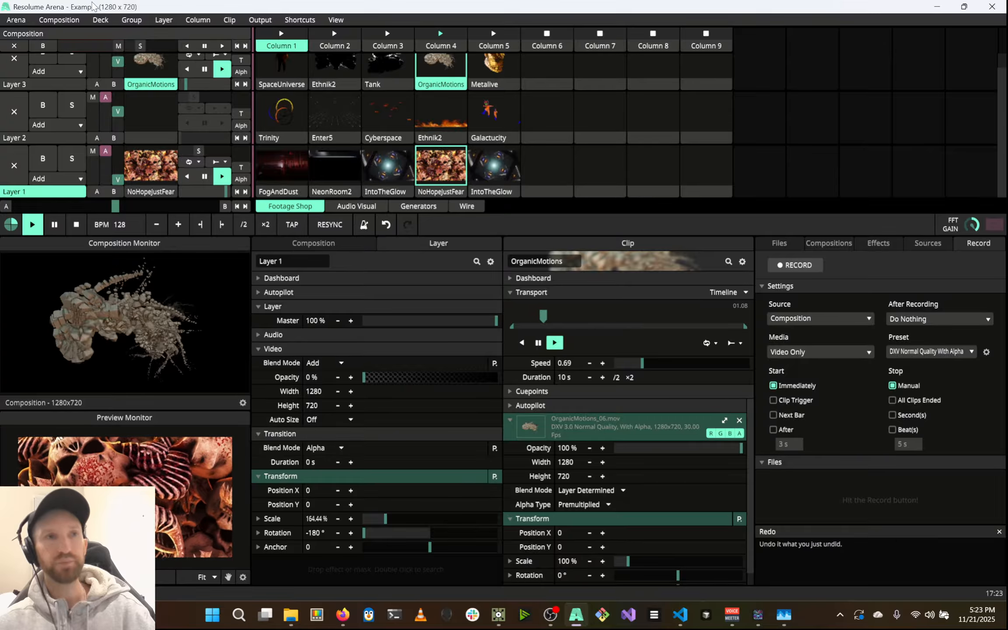
{"action": "left_click", "coordinate": [17, 19]}
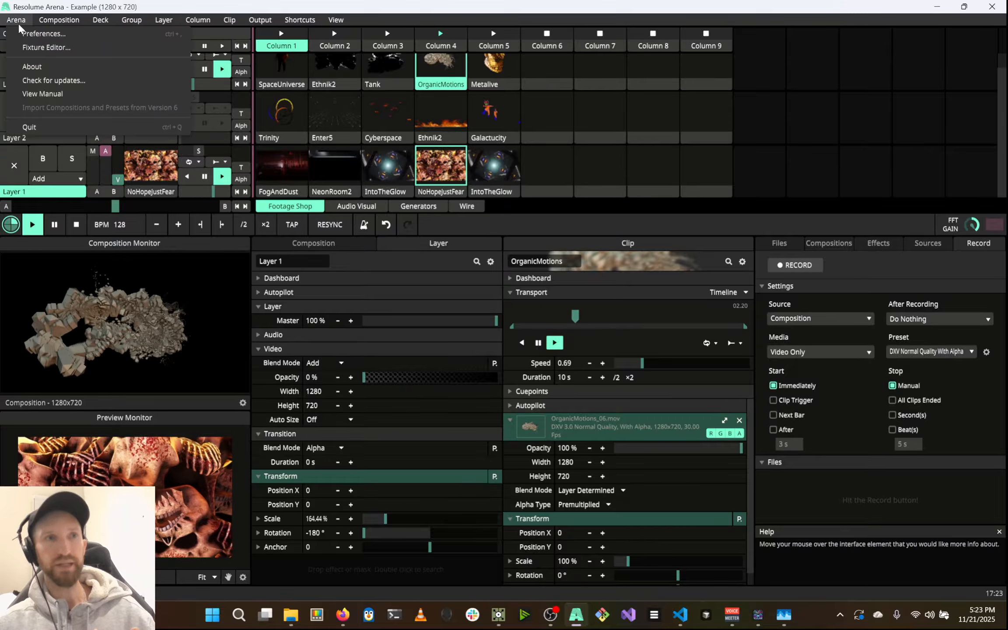
{"action": "left_click", "coordinate": [36, 34]}
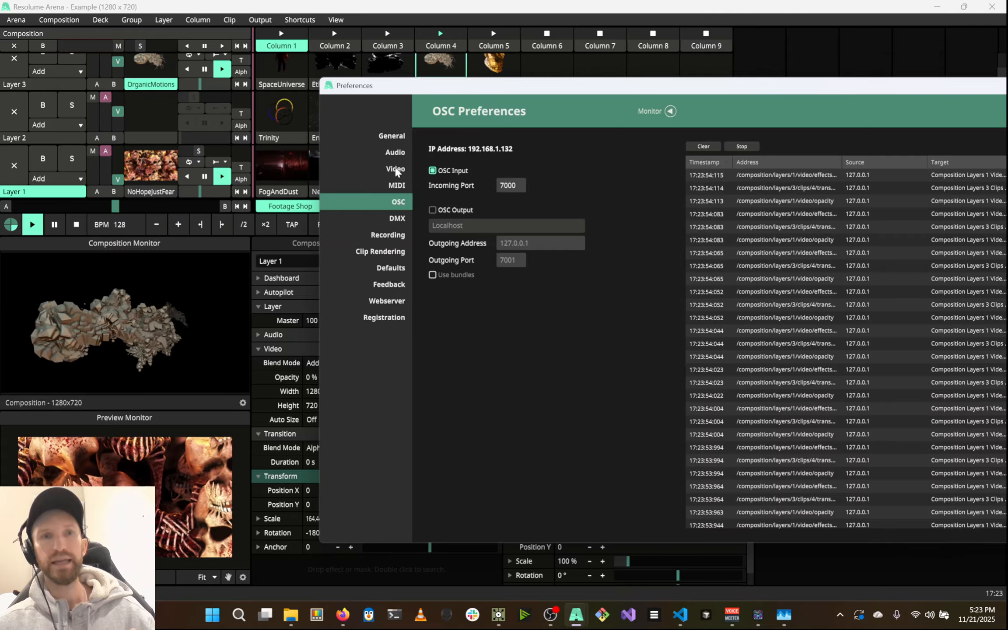
{"action": "left_click", "coordinate": [394, 169]}
{"action": "left_click", "coordinate": [395, 202]}
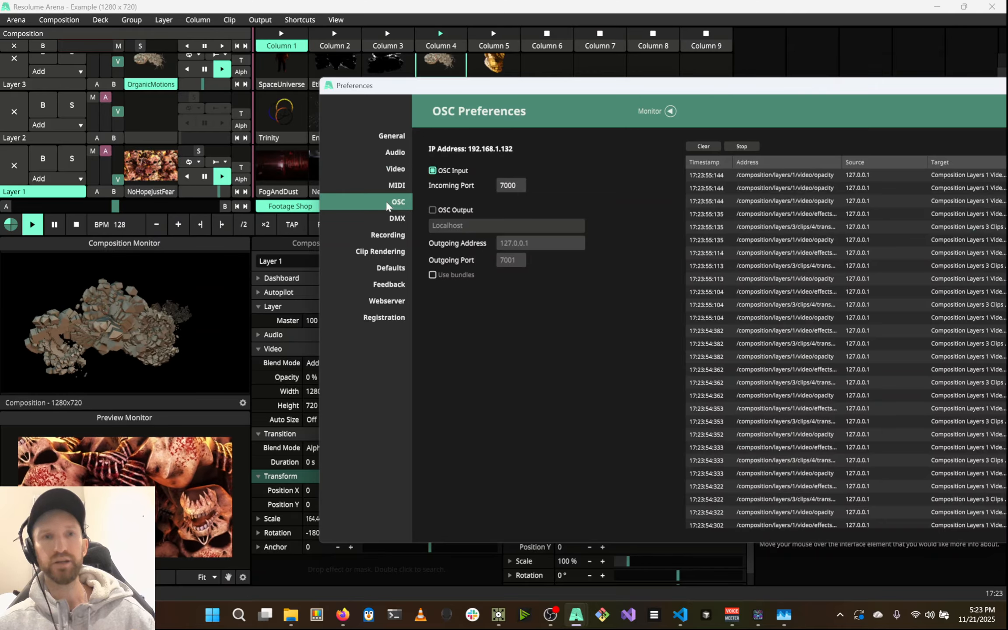
Hide the OSC message monitor, check the incoming port, and switch to AudioSlice with Resolume's preferences closed
{"action": "left_click", "coordinate": [671, 111]}
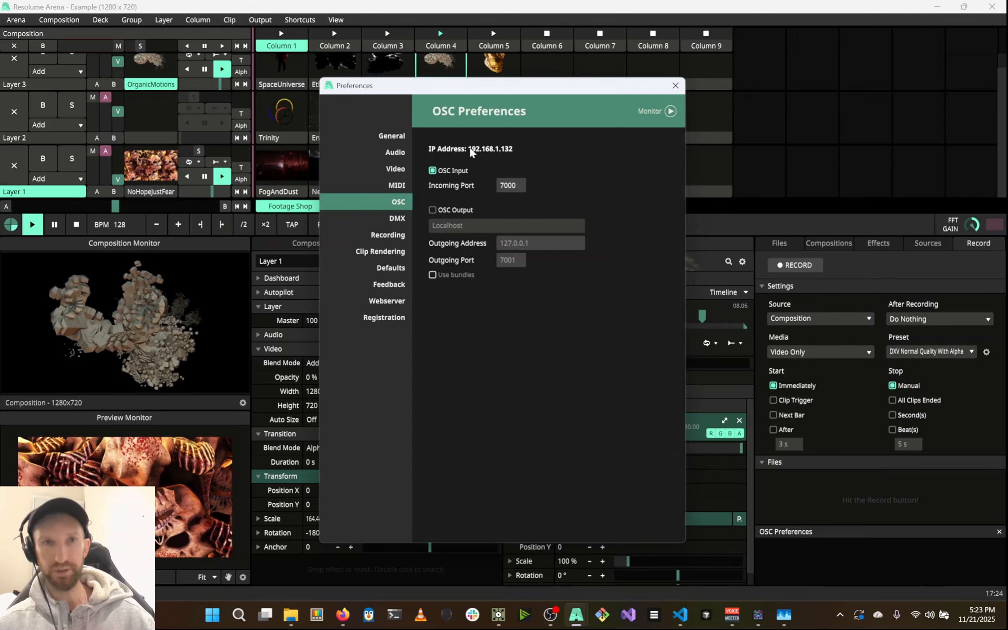
{"action": "left_click", "coordinate": [503, 185]}
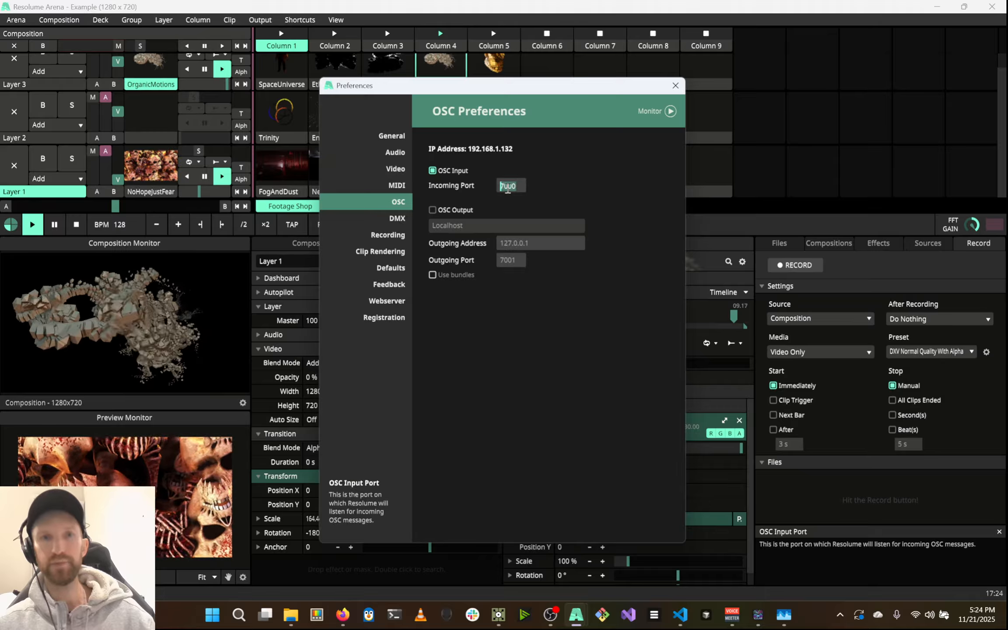
{"action": "key", "text": "alt+Tab"}
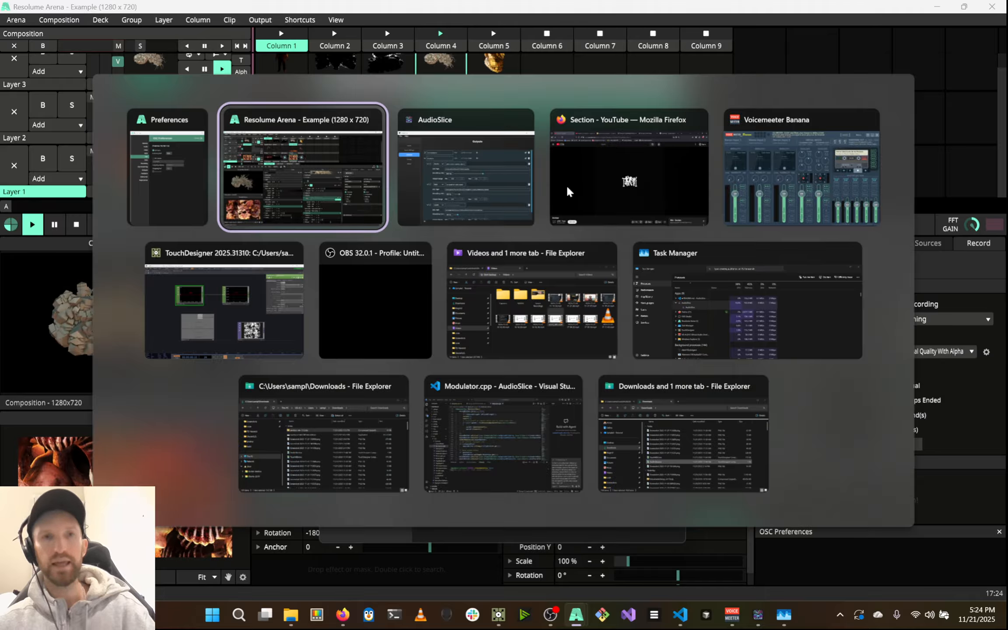
{"action": "left_click", "coordinate": [477, 171]}
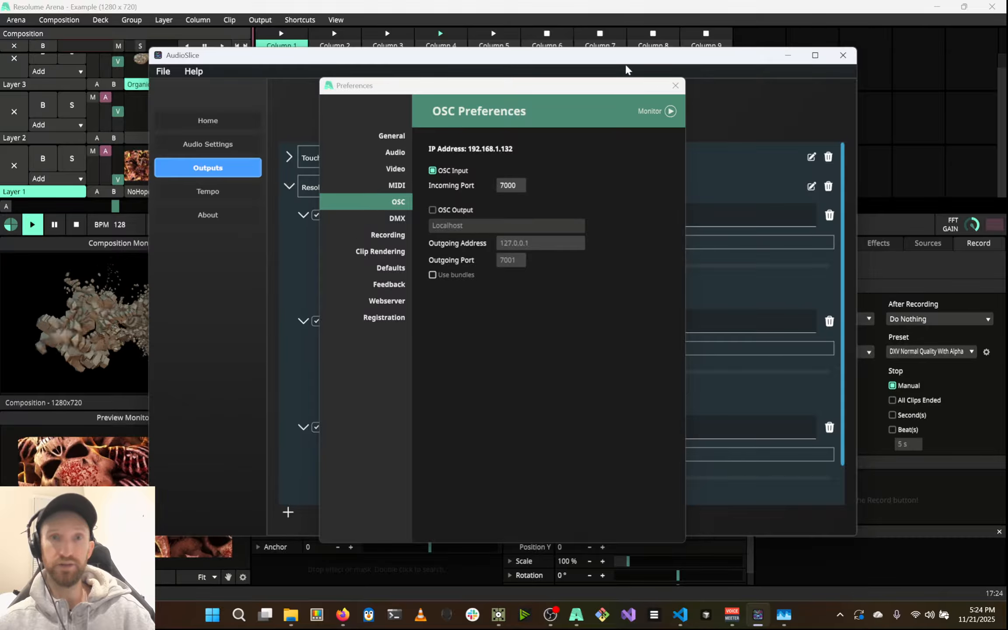
{"action": "left_click", "coordinate": [675, 86]}
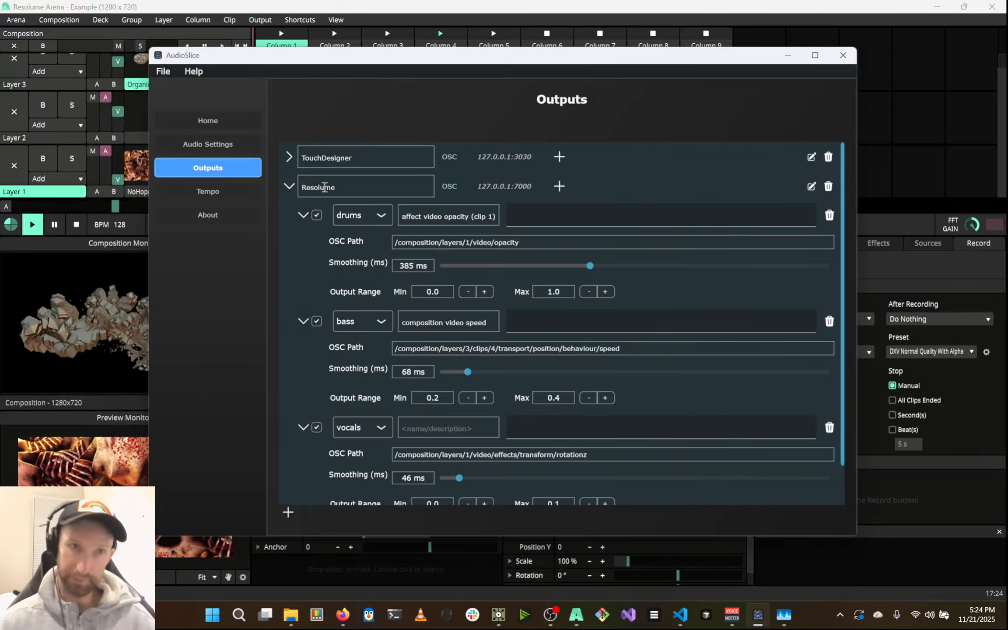
Inspect the Resolume output's IP and port settings in AudioSlice, and return to the outputs list
{"action": "left_click", "coordinate": [811, 186]}
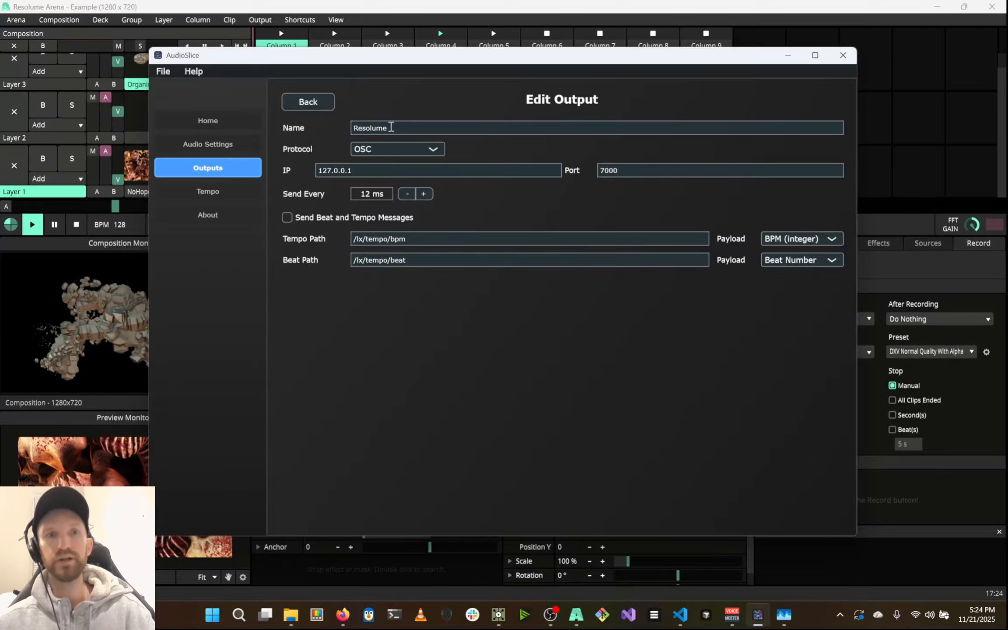
{"action": "double_click", "coordinate": [620, 170]}
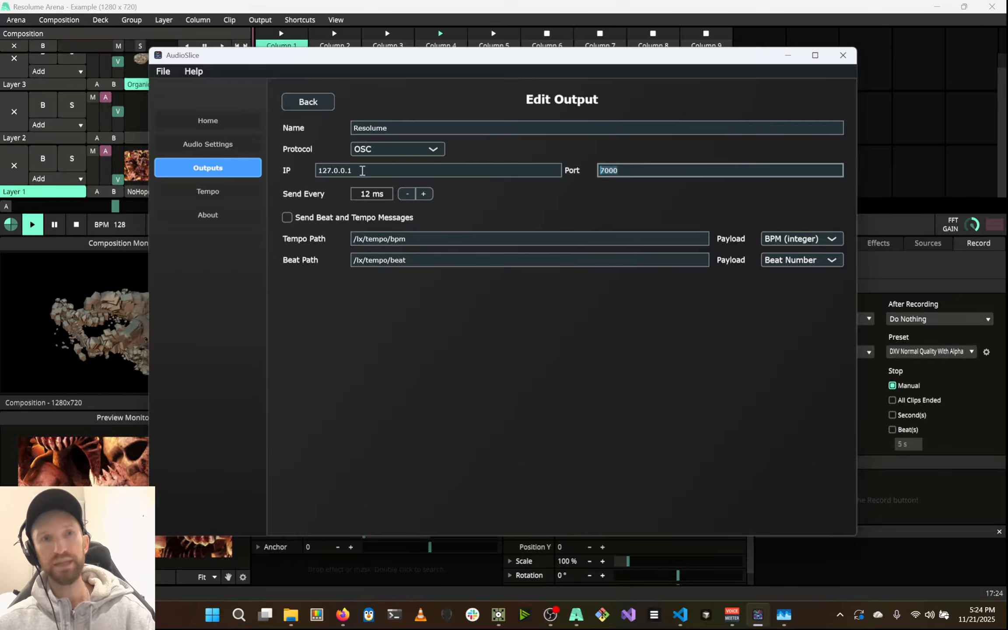
{"action": "left_click_drag", "start_coordinate": [362, 171], "coordinate": [291, 166]}
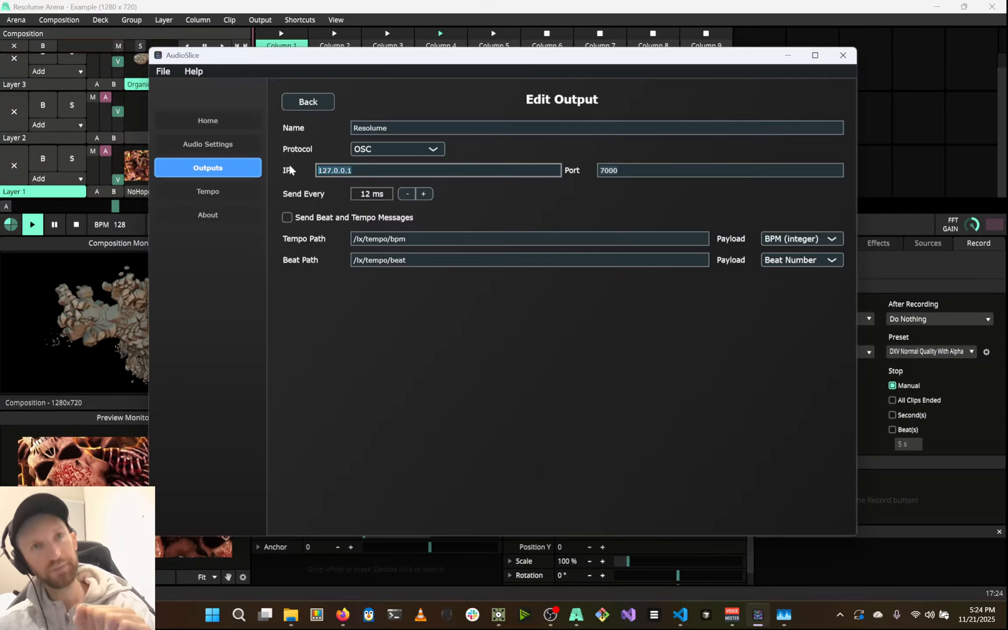
{"action": "type", "text": "192"}
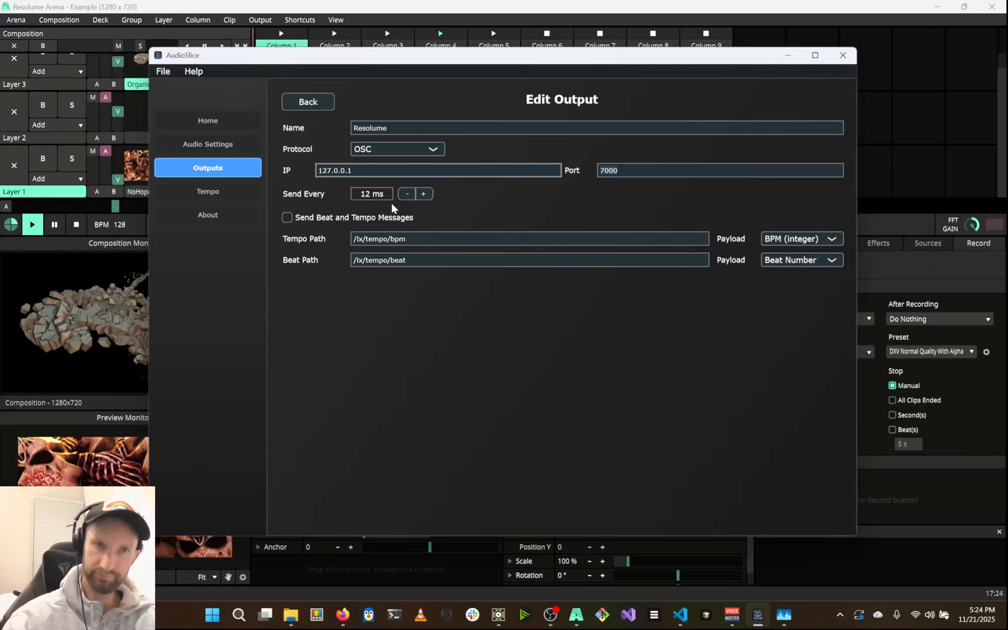
{"action": "left_click", "coordinate": [324, 105]}
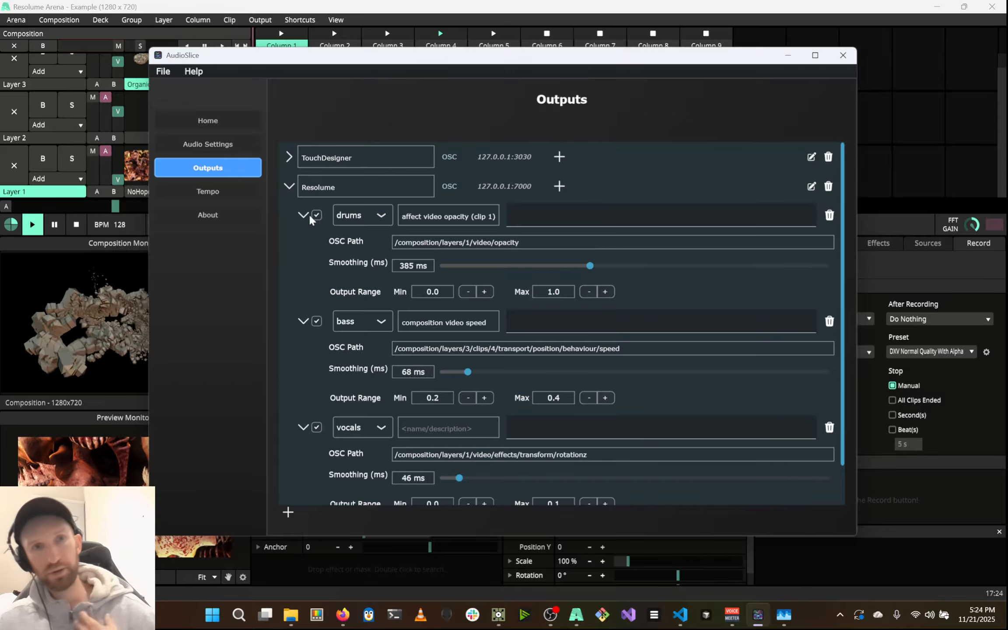
Resume the Section video on YouTube, check AudioSlice's output graphs, and switch back to Resolume Arena
{"action": "key", "text": "alt+Tab"}
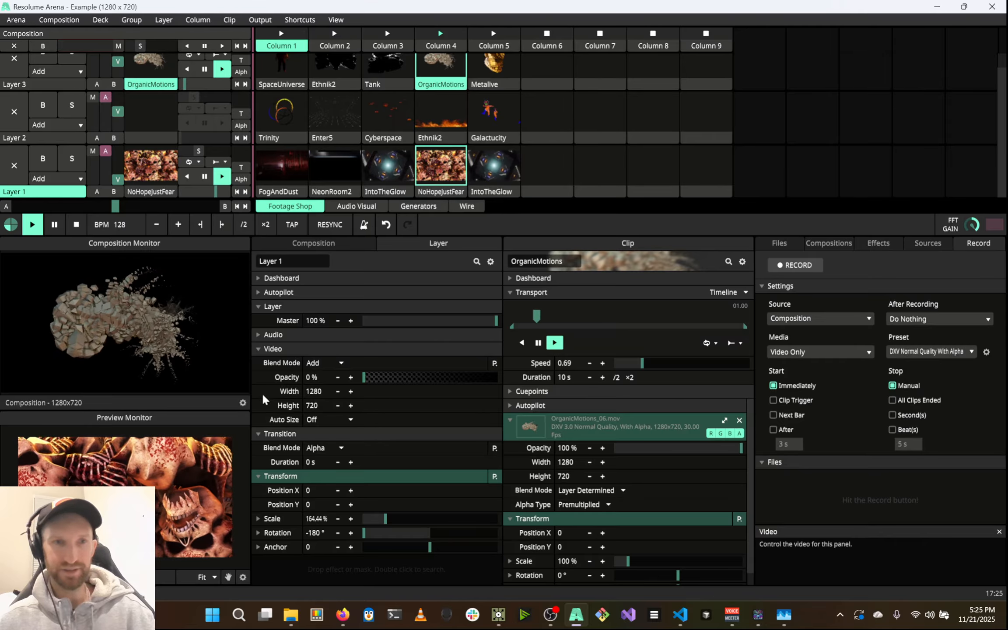
{"action": "key", "text": "alt+Tab"}
{"action": "key", "text": "alt+Tab"}
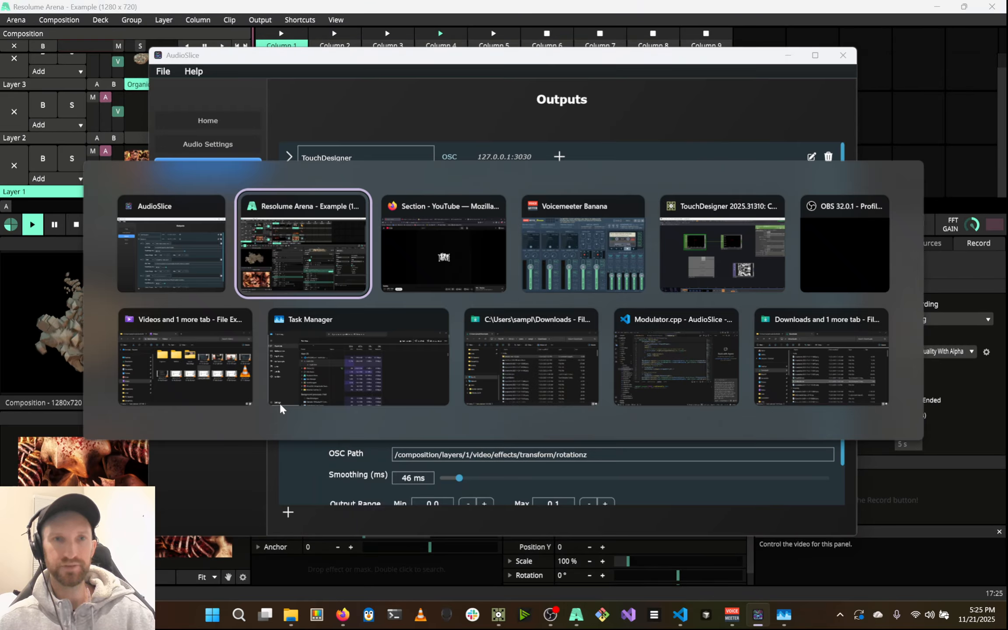
{"action": "key", "text": "alt+Tab"}
{"action": "key", "text": "alt+Tab"}
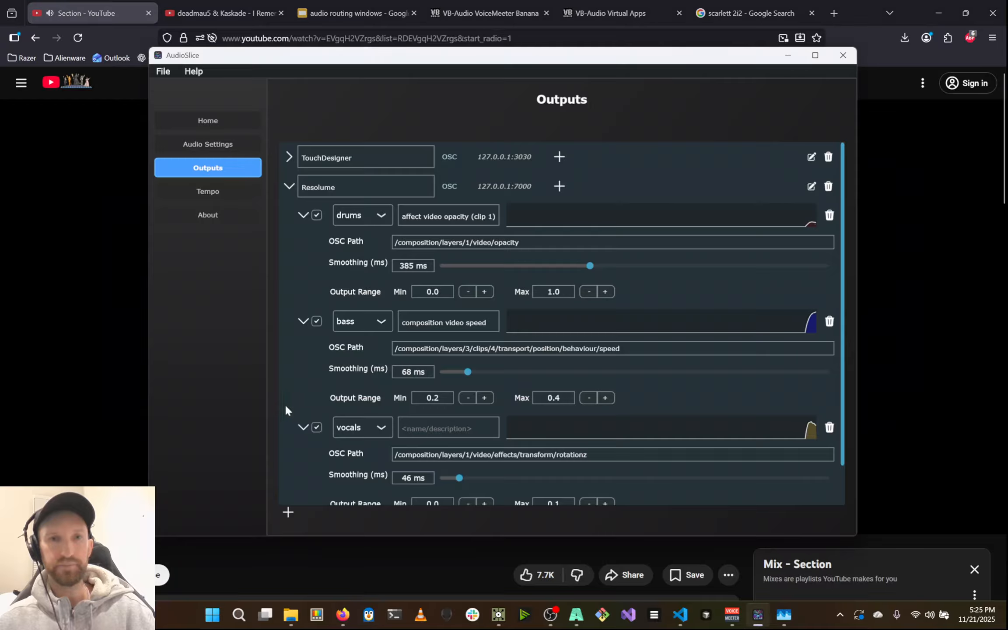
{"action": "key", "text": "alt+Tab"}
{"action": "key", "text": "alt+Tab"}
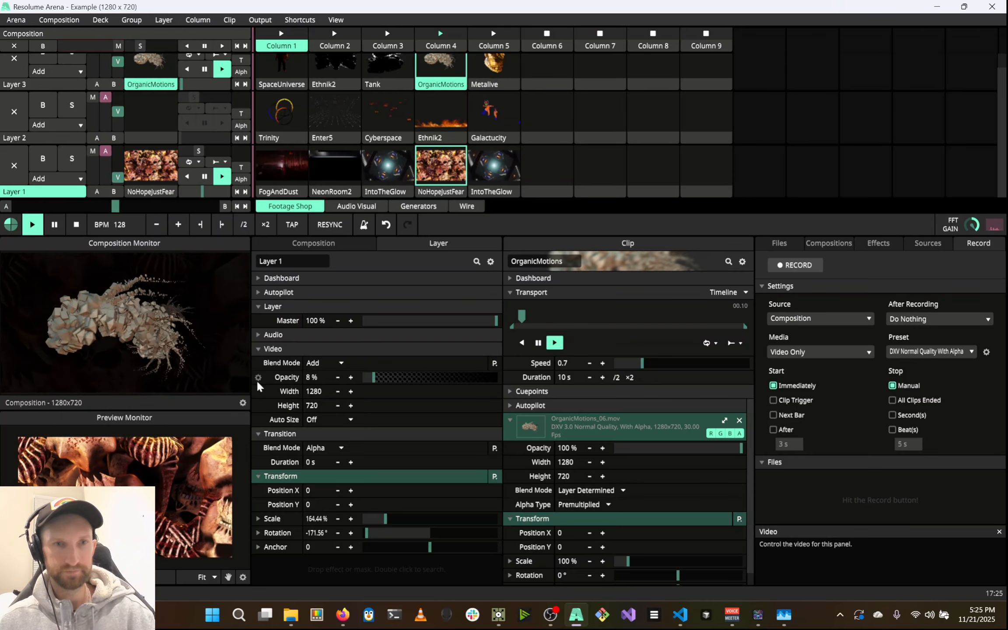
Drive Layer 1's Position Y with External FFT and narrow its frequency range to a band around the middle of the spectrum
{"action": "left_click", "coordinate": [257, 377]}
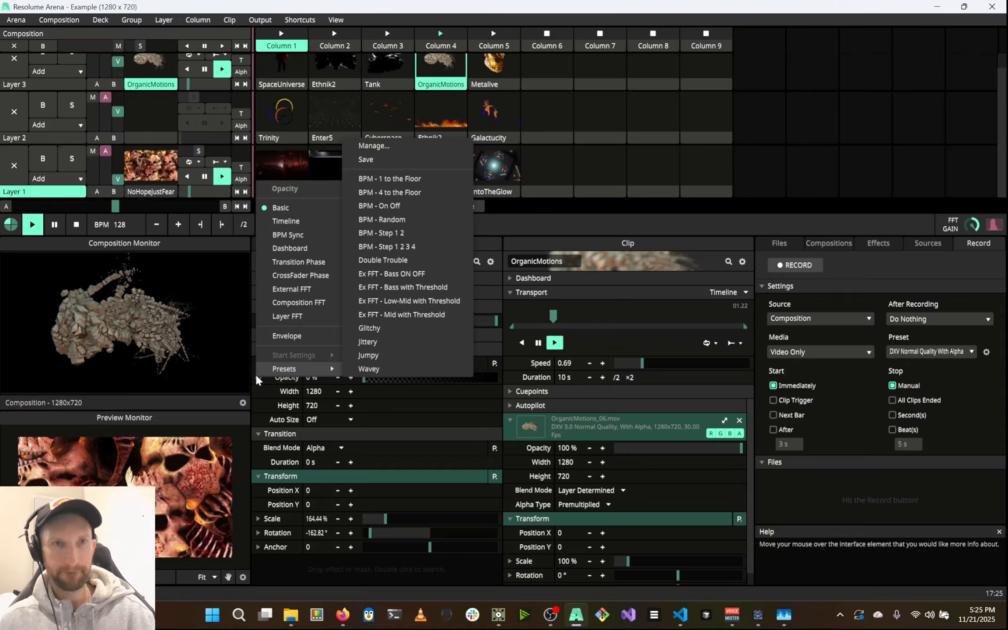
{"action": "left_click", "coordinate": [262, 391]}
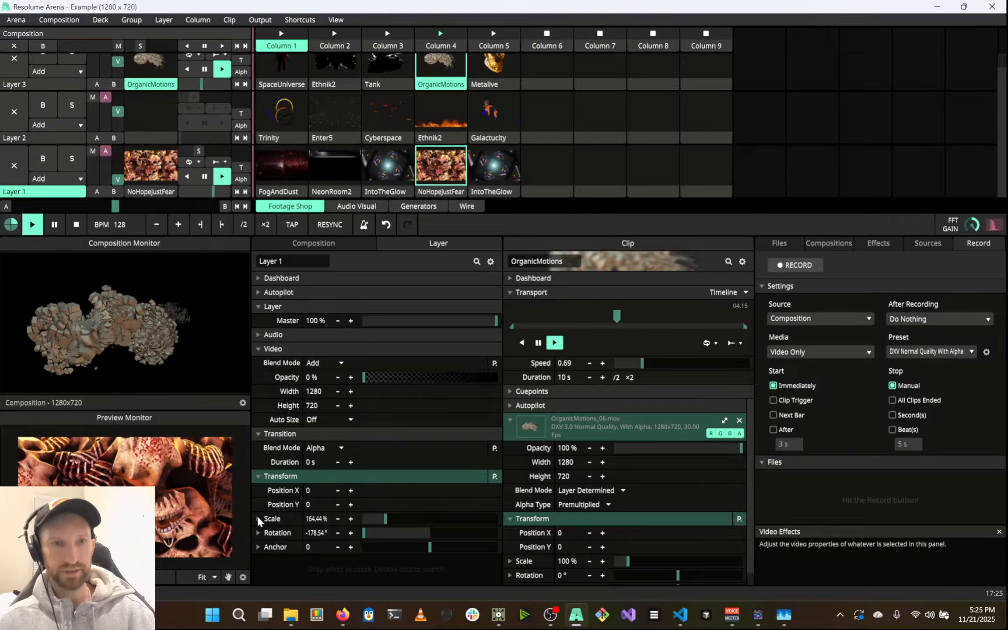
{"action": "left_click", "coordinate": [257, 503]}
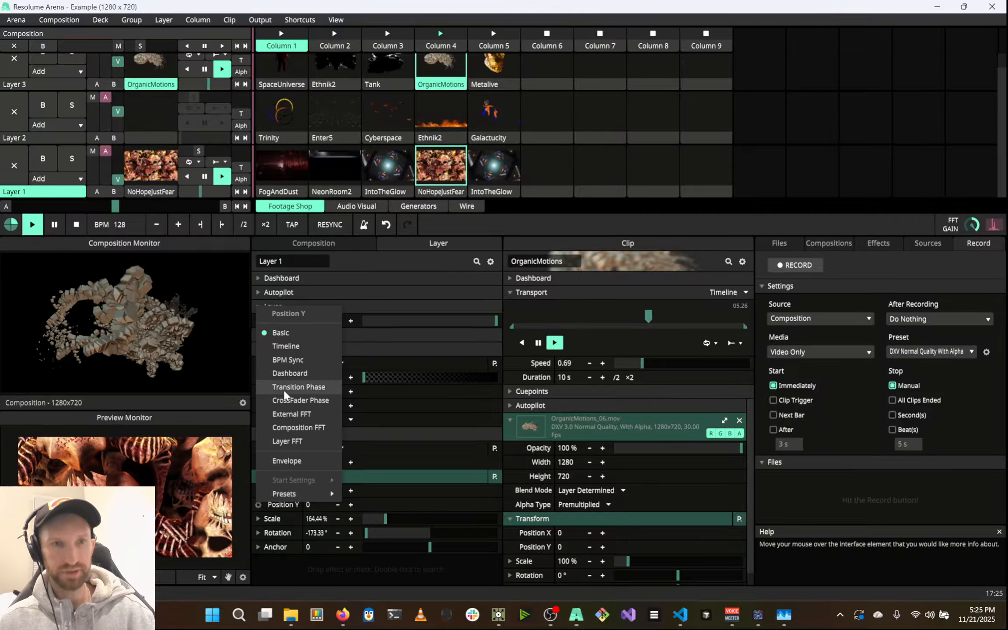
{"action": "left_click", "coordinate": [309, 428]}
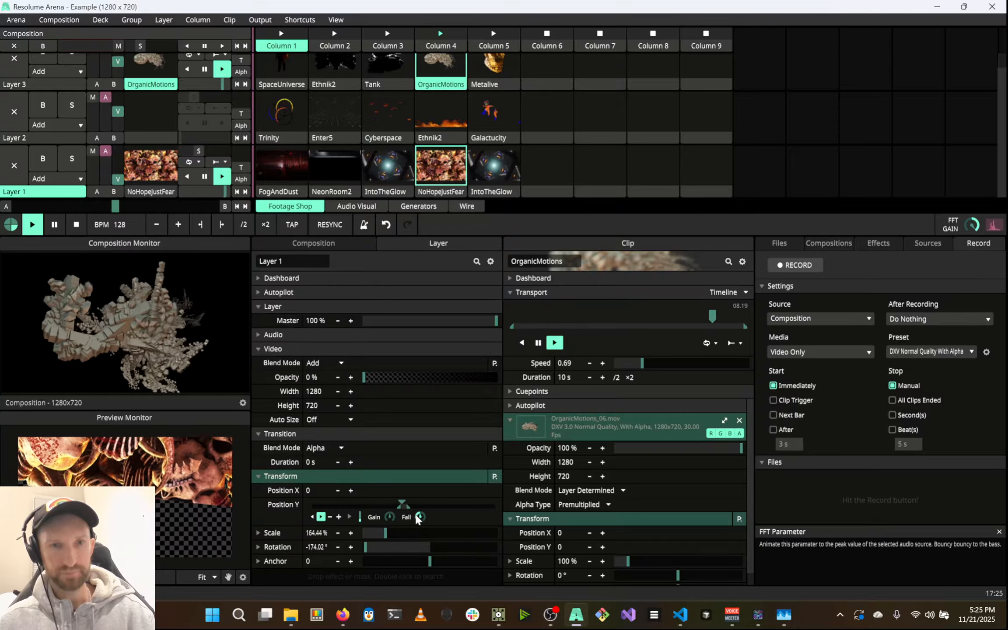
{"action": "left_click", "coordinate": [348, 515]}
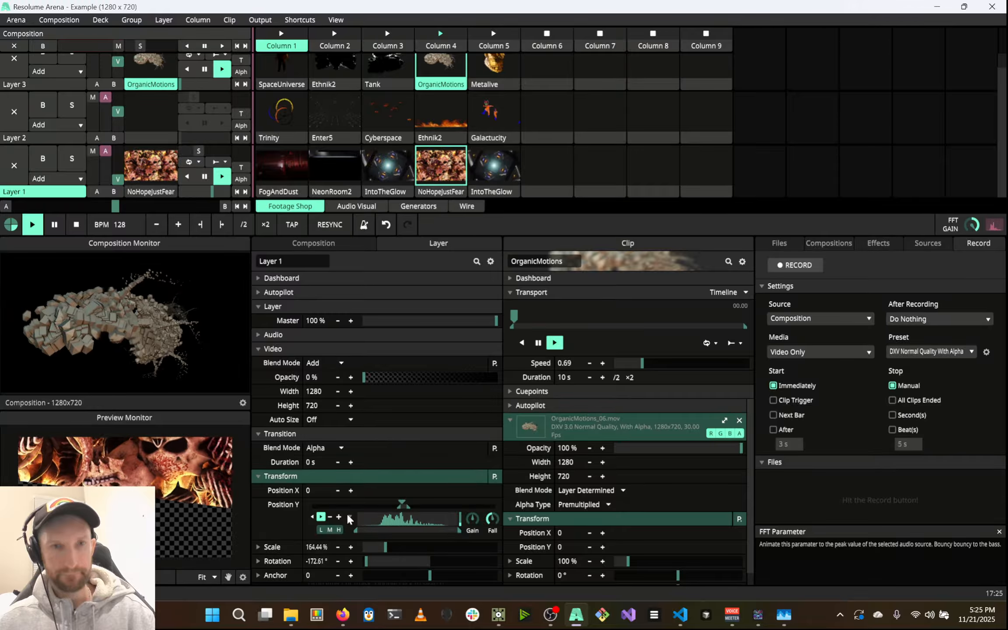
{"action": "left_click_drag", "start_coordinate": [458, 529], "coordinate": [407, 529]}
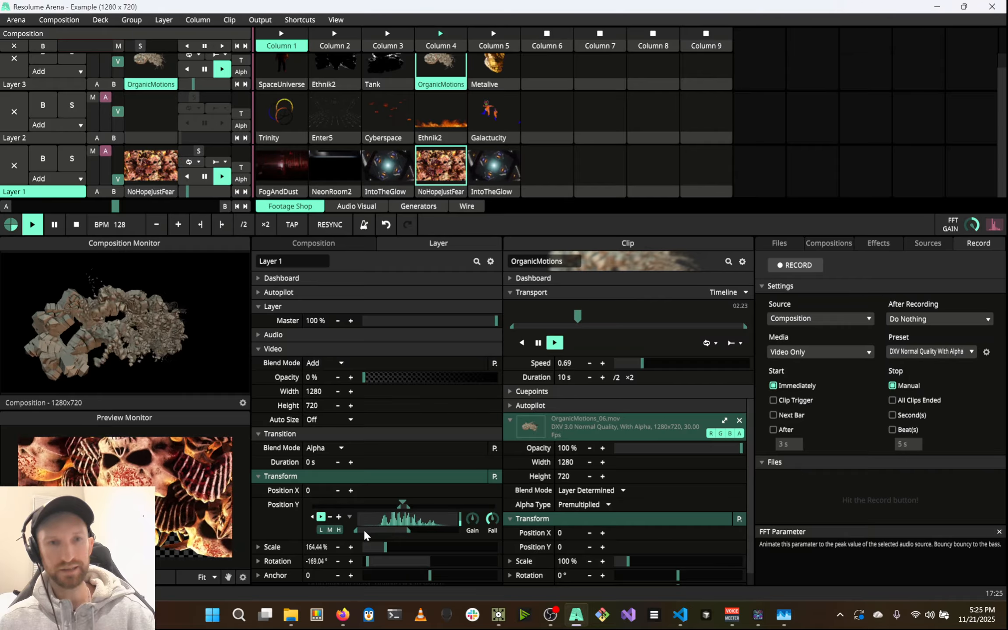
{"action": "mouse_move", "coordinate": [358, 529]}
{"action": "left_click_drag", "start_coordinate": [357, 529], "coordinate": [395, 529]}
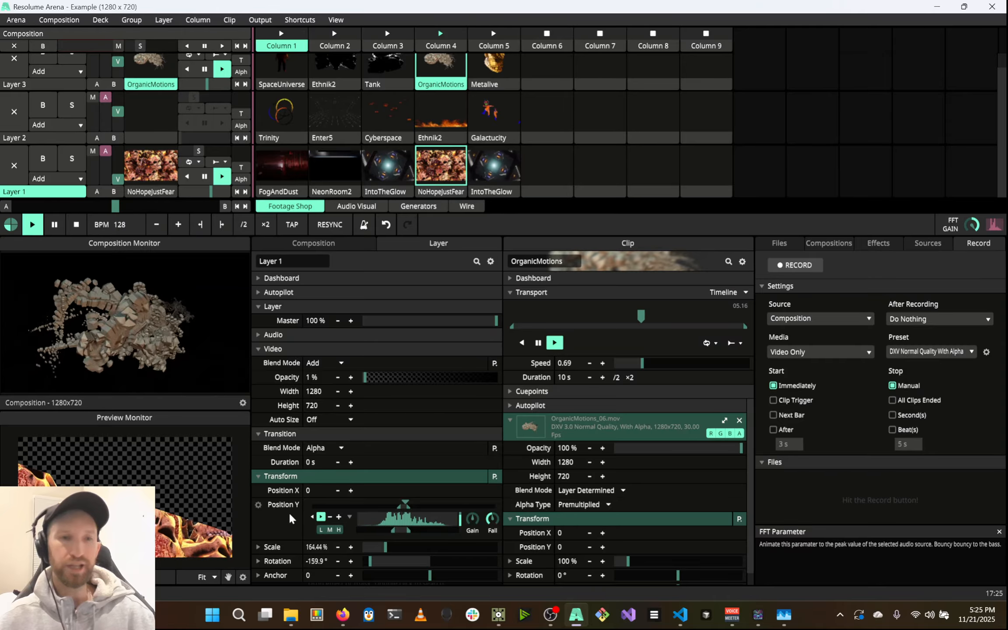
Return Layer 1's Position Y to Basic control and set its value to 0
{"action": "right_click", "coordinate": [258, 499]}
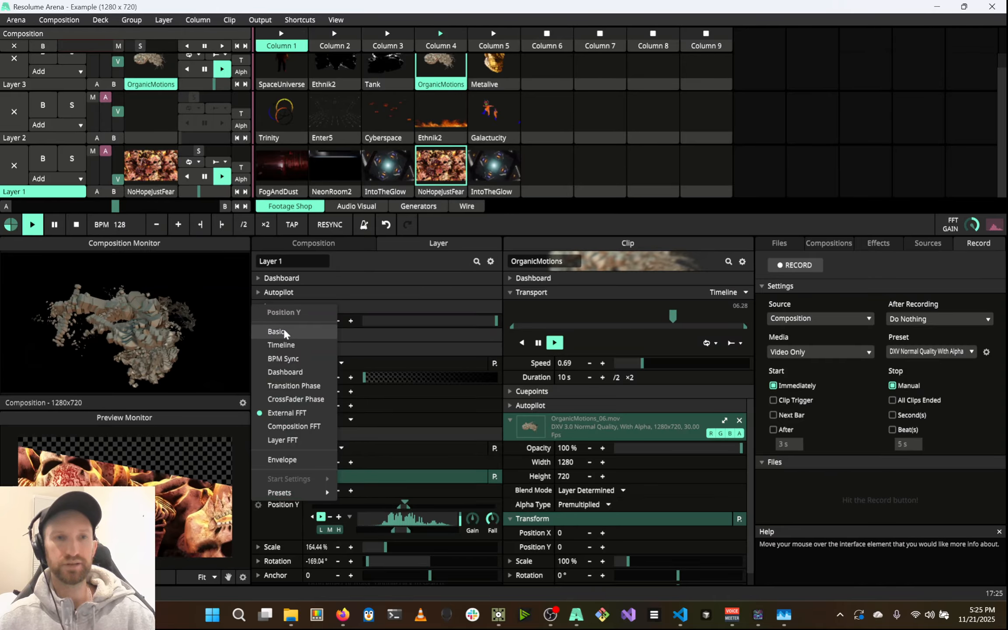
{"action": "left_click", "coordinate": [283, 328]}
{"action": "double_click", "coordinate": [311, 504]}
{"action": "type", "text": "0"}
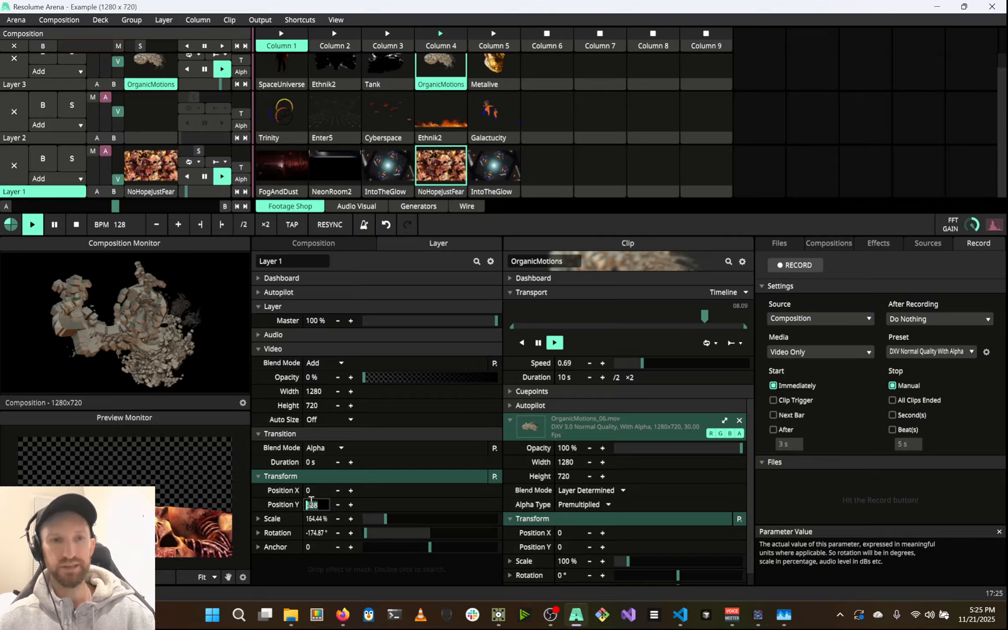
Confirm Layer 1's Position Y value, pause the Section video on YouTube, and return to Resolume Arena
{"action": "key", "text": "Return"}
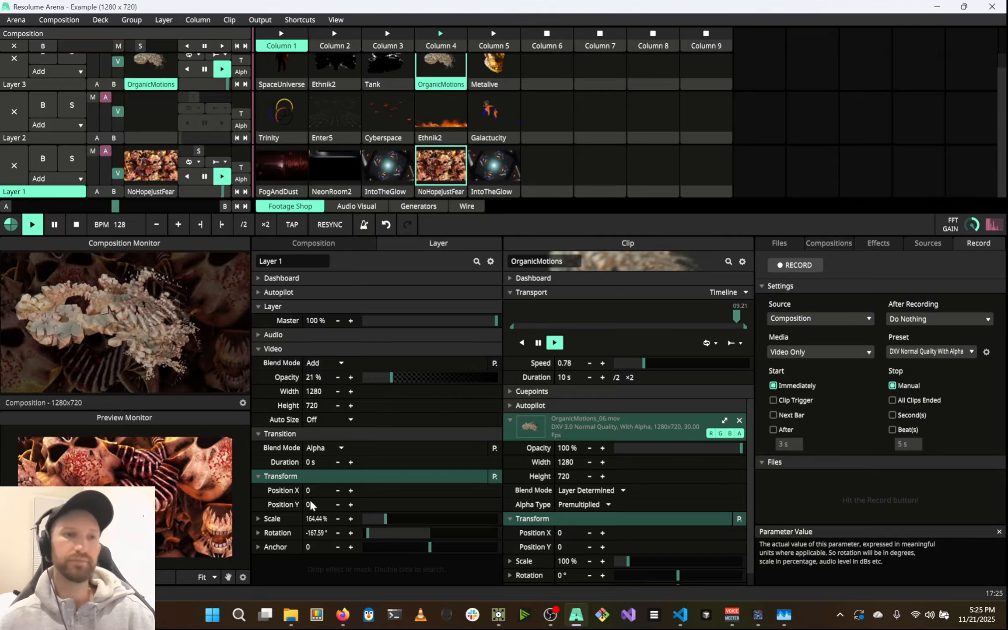
{"action": "key", "text": "alt+Tab"}
{"action": "key", "text": "alt+Tab"}
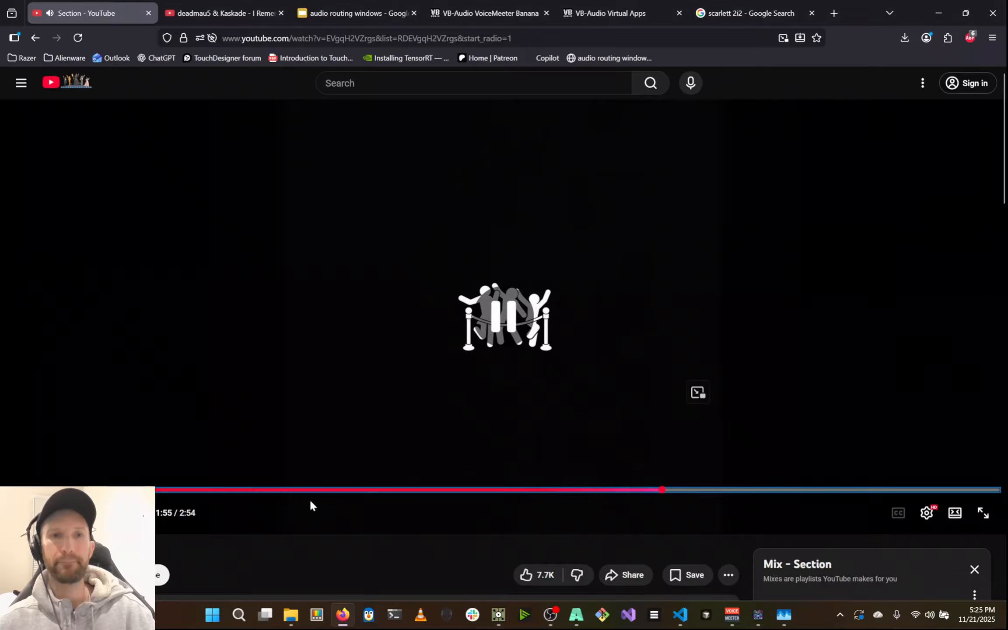
{"action": "key", "text": "alt+Tab"}
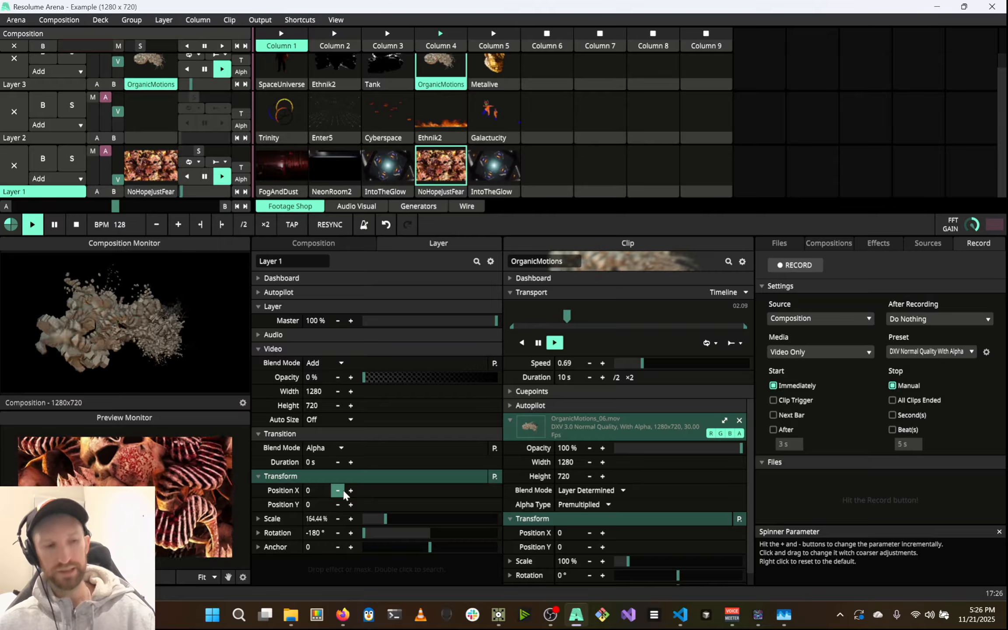
Start editing the OSC shortcuts so that the composition's OSC-controllable parameters can be picked
{"action": "left_click", "coordinate": [337, 20]}
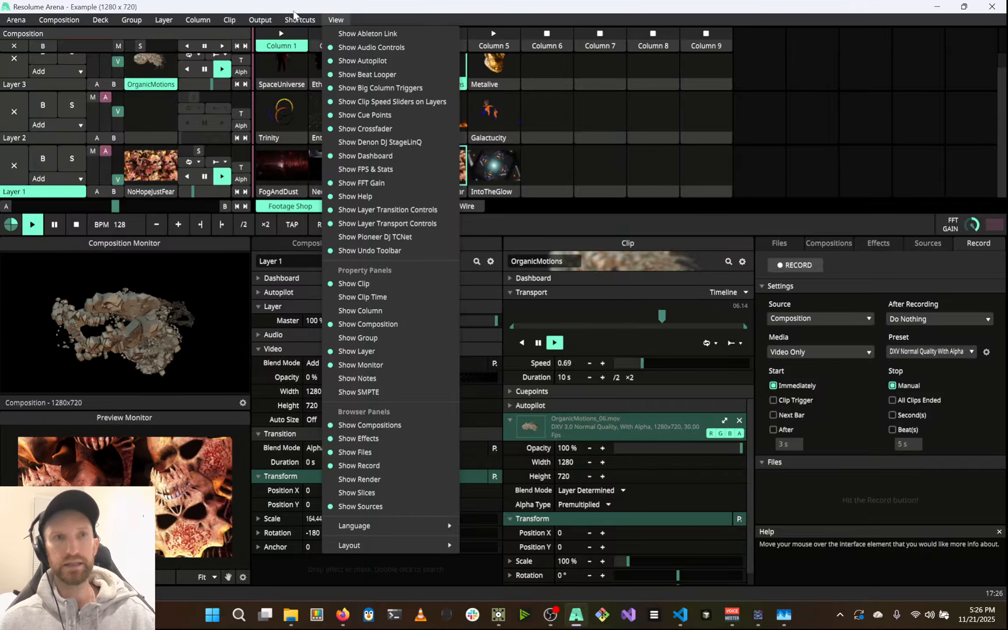
{"action": "left_click", "coordinate": [261, 21]}
{"action": "mouse_move", "coordinate": [285, 22]}
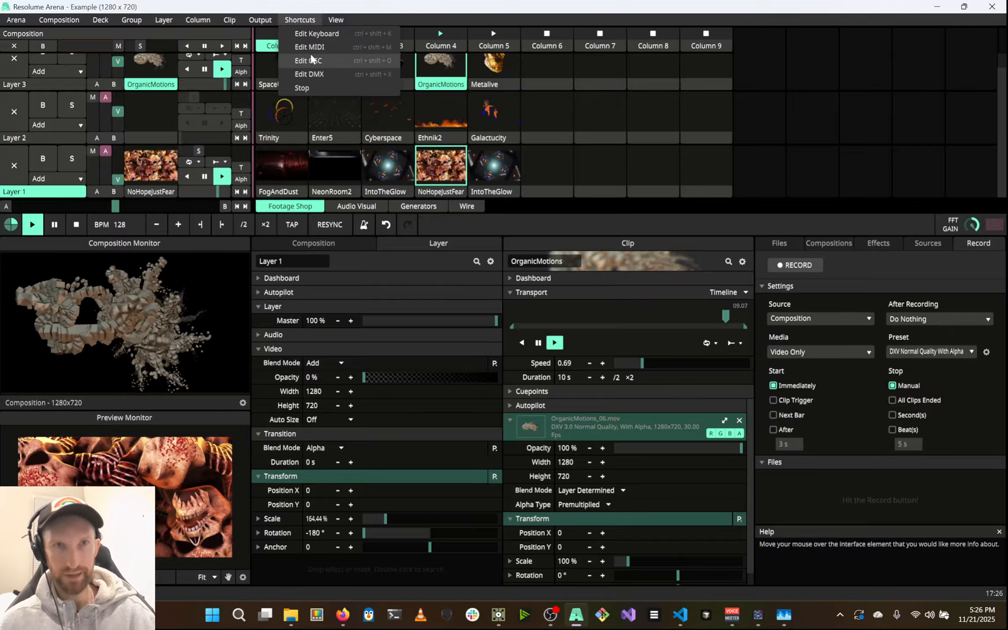
{"action": "left_click", "coordinate": [361, 57]}
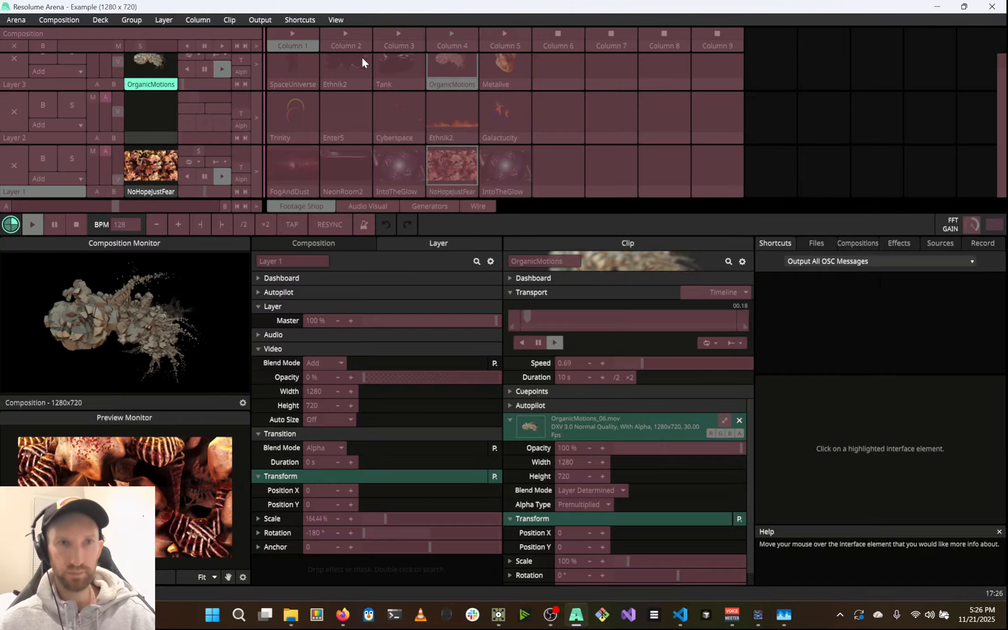
Examine the OSC input addresses and type tags of Layer 1's Width, Height and Auto Size parameters
{"action": "left_click", "coordinate": [323, 389]}
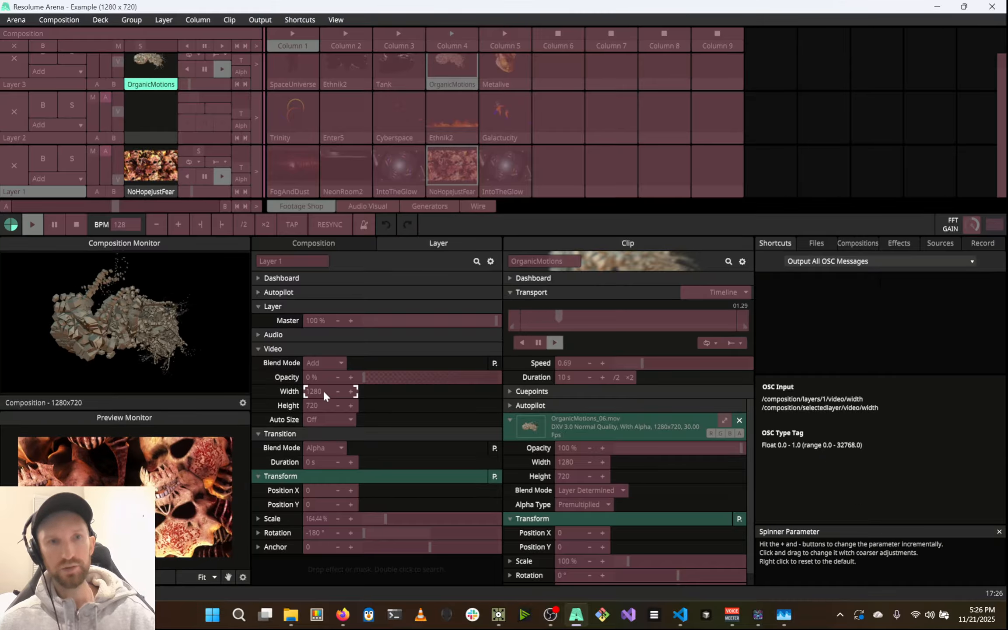
{"action": "left_click", "coordinate": [321, 401]}
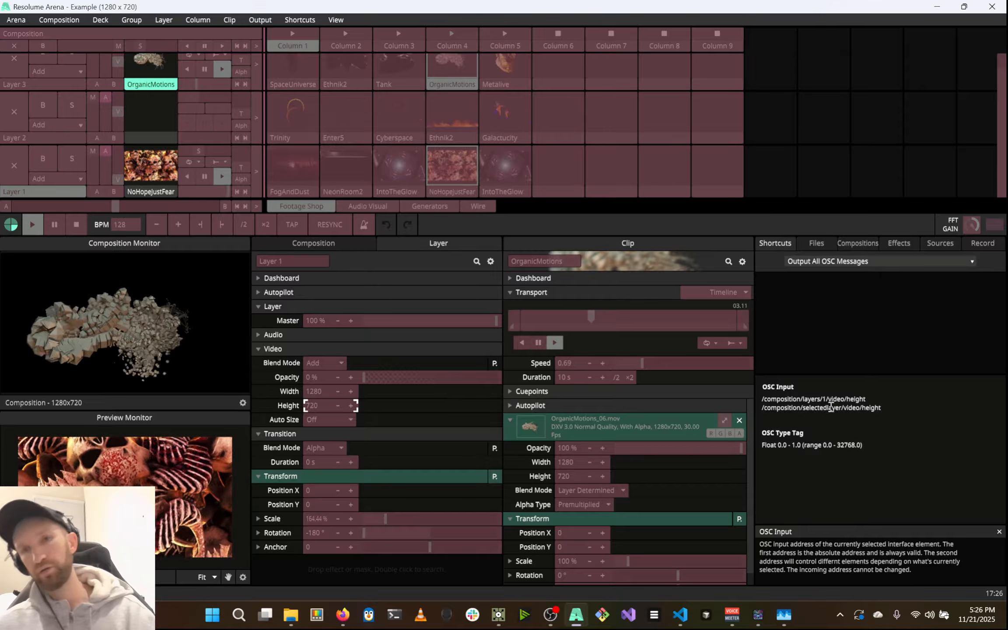
{"action": "triple_click", "coordinate": [775, 396]}
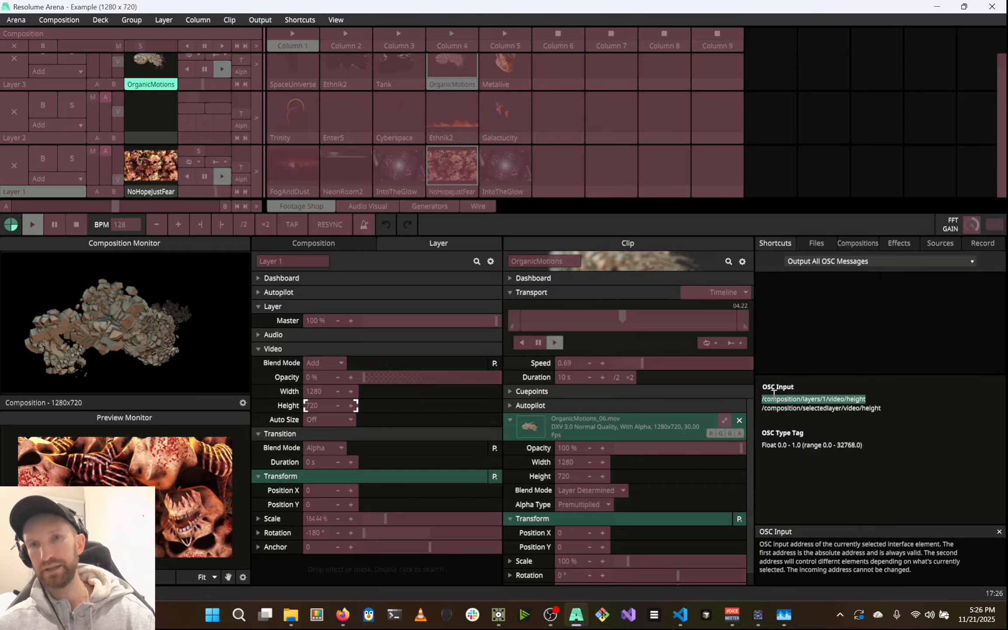
{"action": "left_click", "coordinate": [339, 419]}
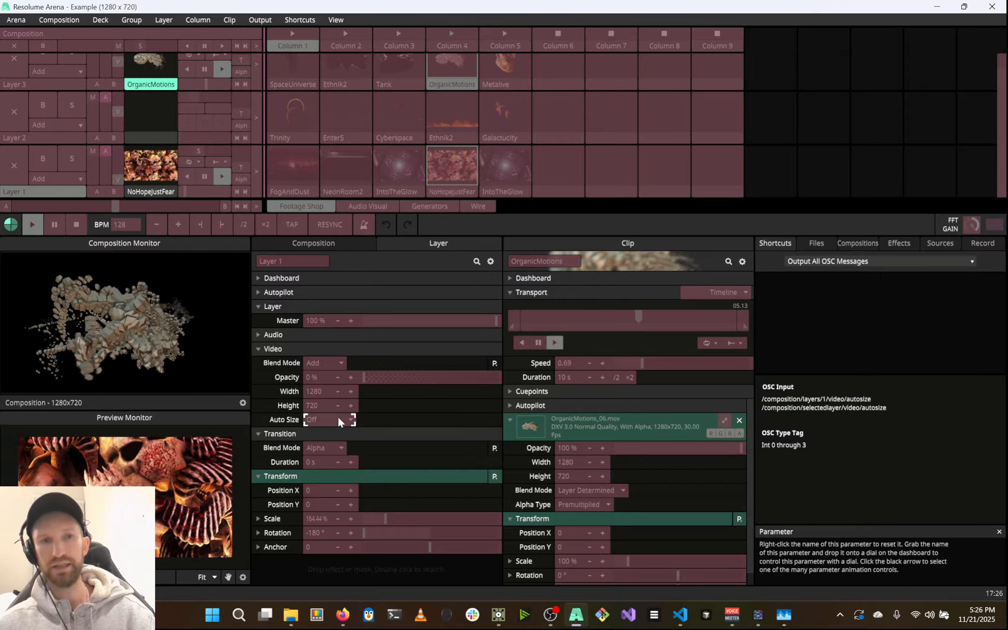
{"action": "double_click", "coordinate": [823, 399]}
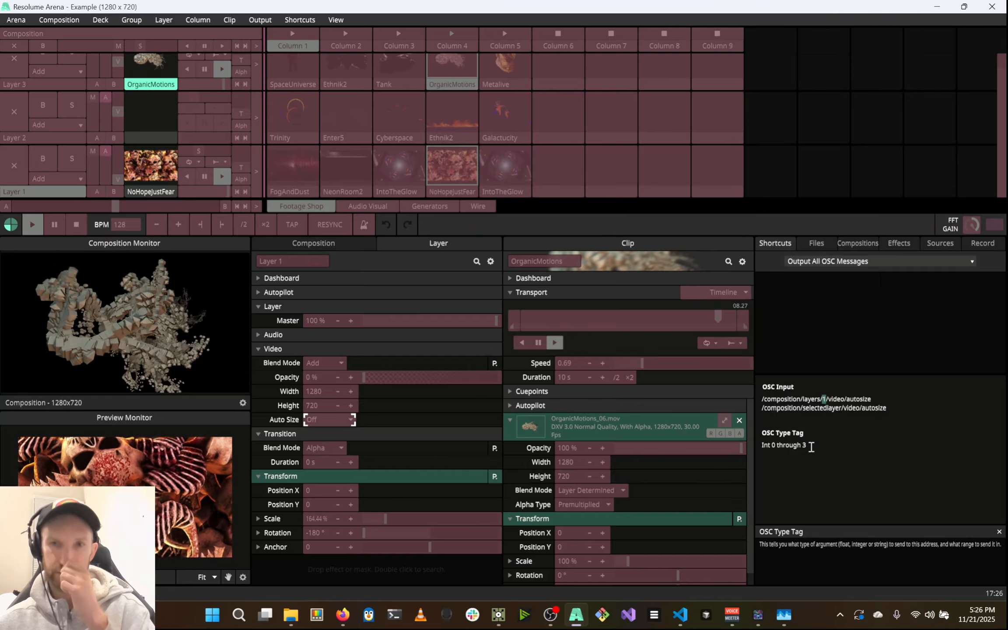
{"action": "left_click_drag", "start_coordinate": [809, 443], "coordinate": [773, 445]}
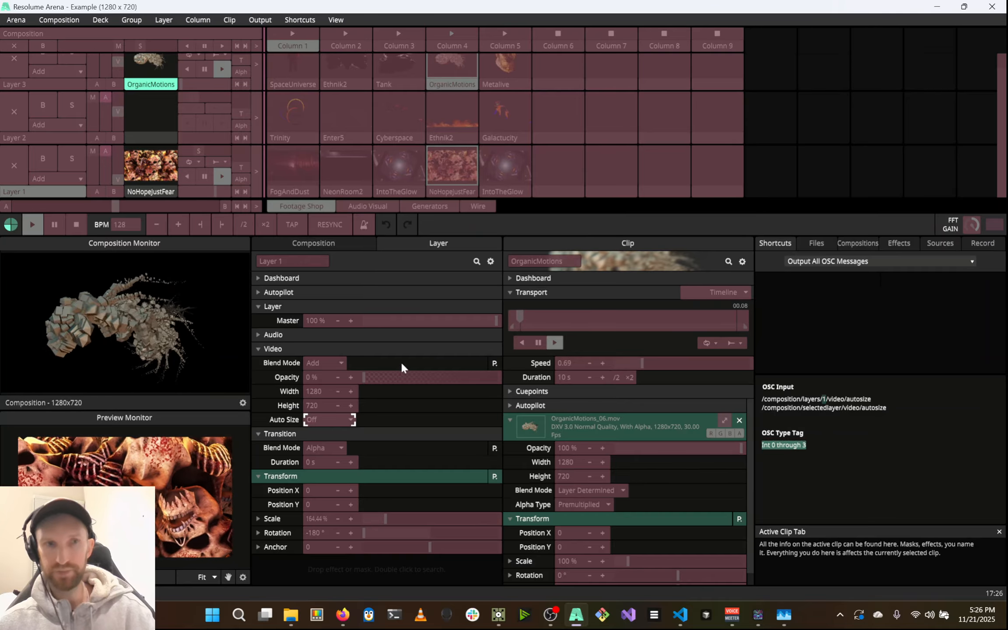
{"action": "left_click", "coordinate": [321, 402]}
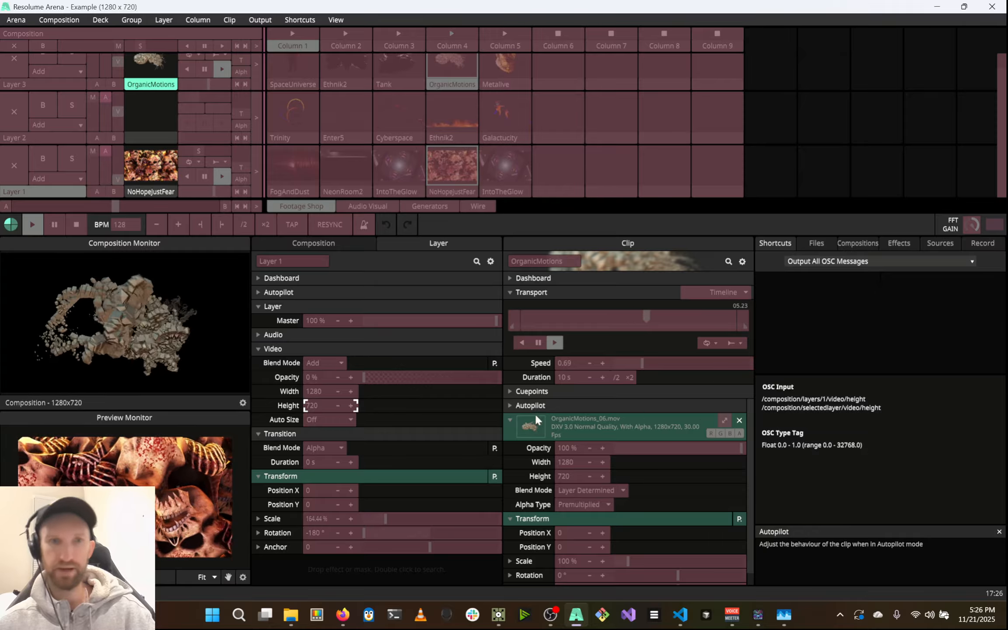
Look up the OSC input address of Layer 1's video Opacity and highlight its absolute path
{"action": "left_click", "coordinate": [317, 378]}
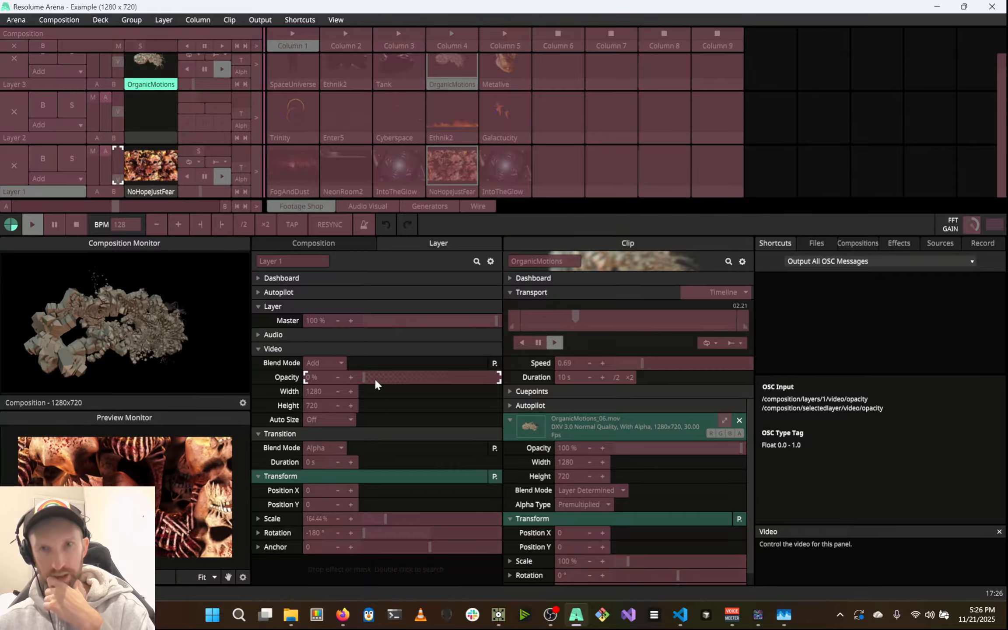
{"action": "left_click_drag", "start_coordinate": [868, 399], "coordinate": [811, 394]}
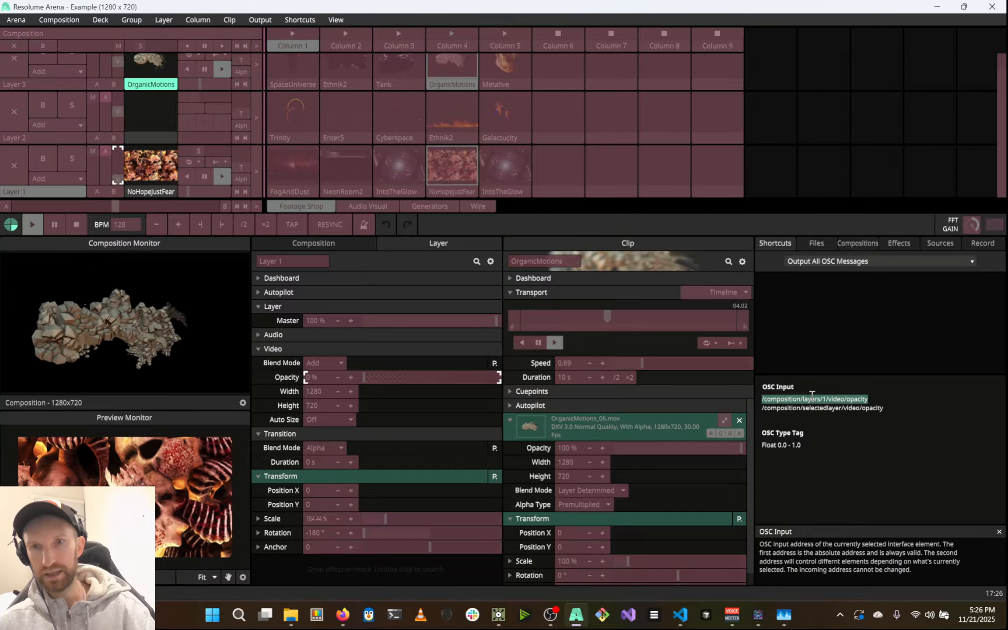
{"action": "triple_click", "coordinate": [839, 412]}
{"action": "left_click", "coordinate": [825, 396]}
{"action": "triple_click", "coordinate": [825, 396]}
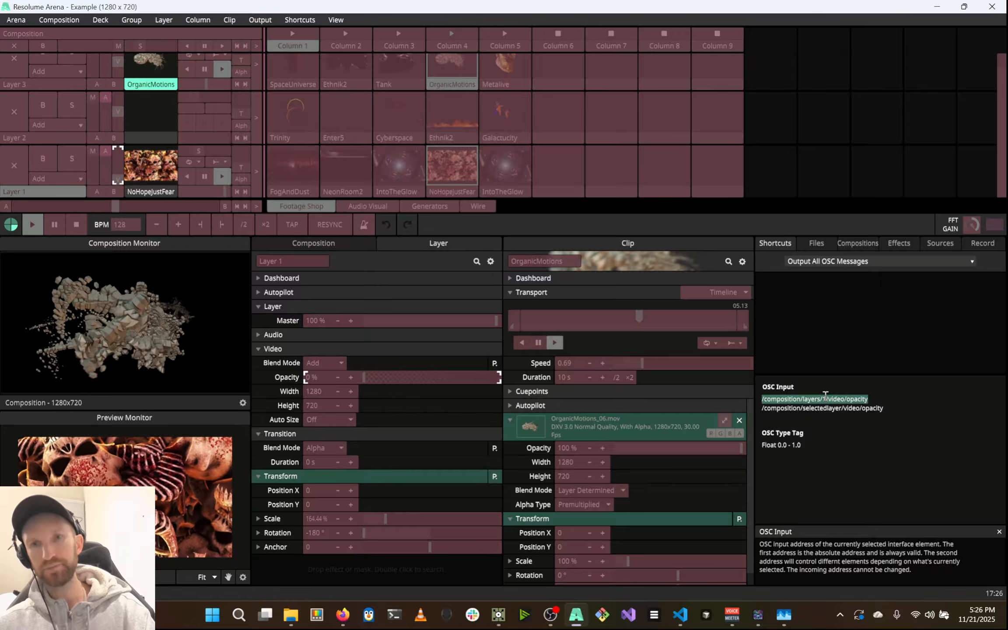
Switch to AudioSlice and inspect the Resolume drums output's OSC path and its minimum and maximum output range
{"action": "key", "text": "alt+Tab"}
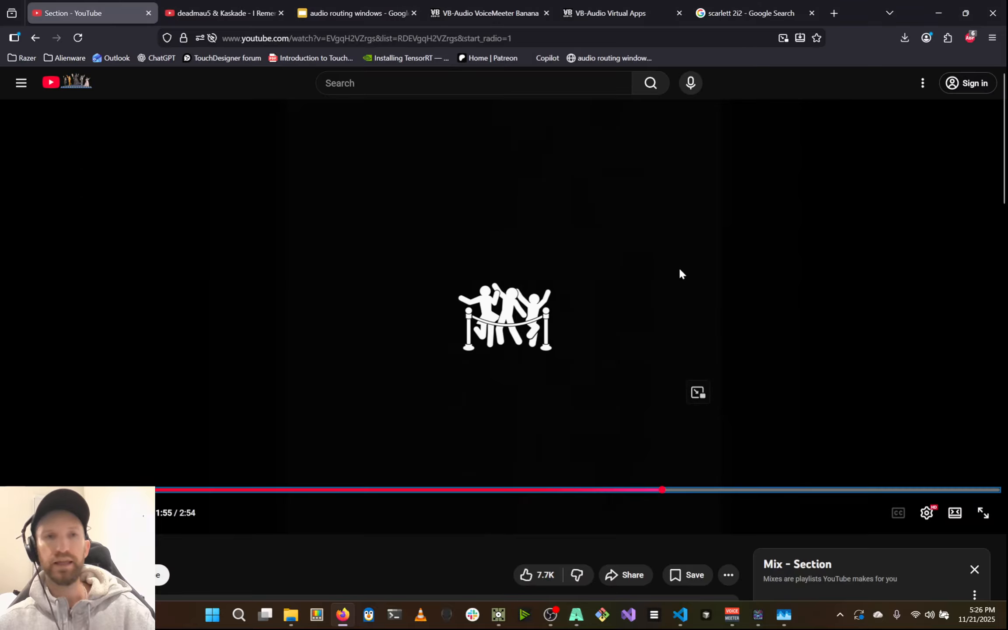
{"action": "key", "text": "alt+Tab"}
{"action": "key", "text": "alt+Tab"}
{"action": "left_click", "coordinate": [477, 247]}
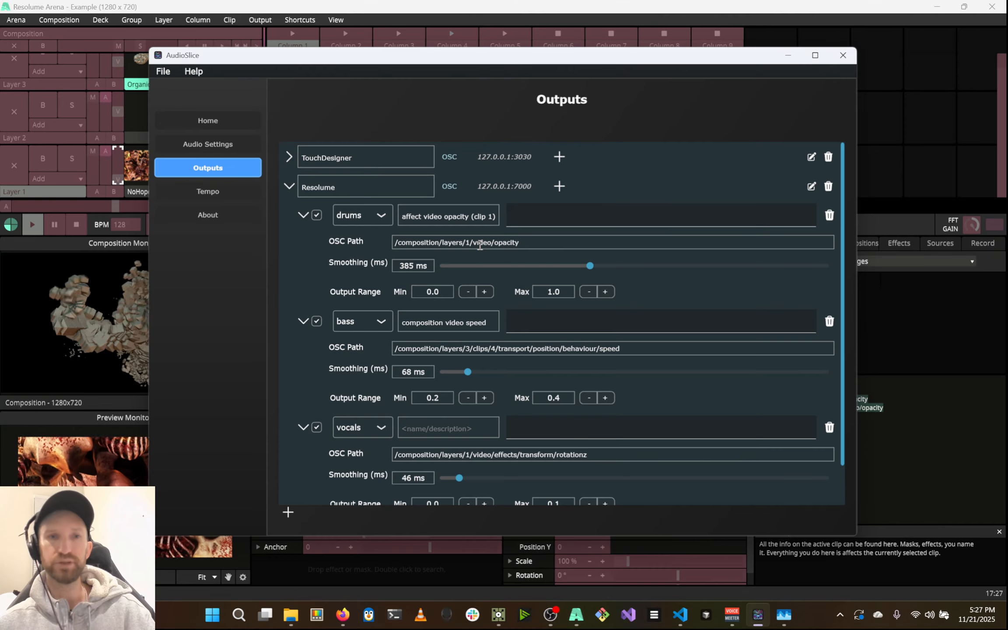
{"action": "triple_click", "coordinate": [413, 242]}
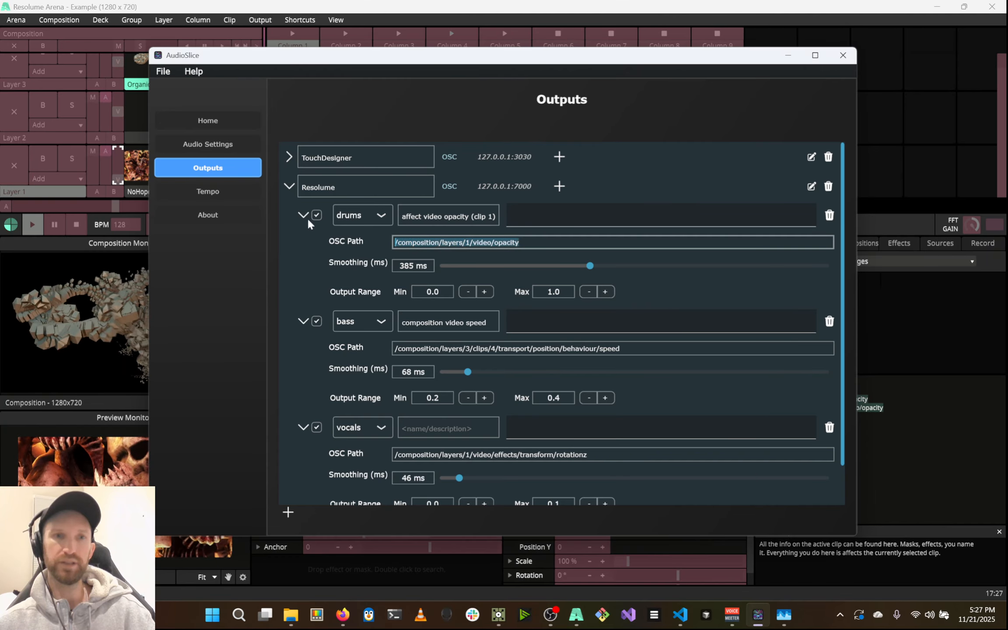
{"action": "left_click", "coordinate": [460, 243]}
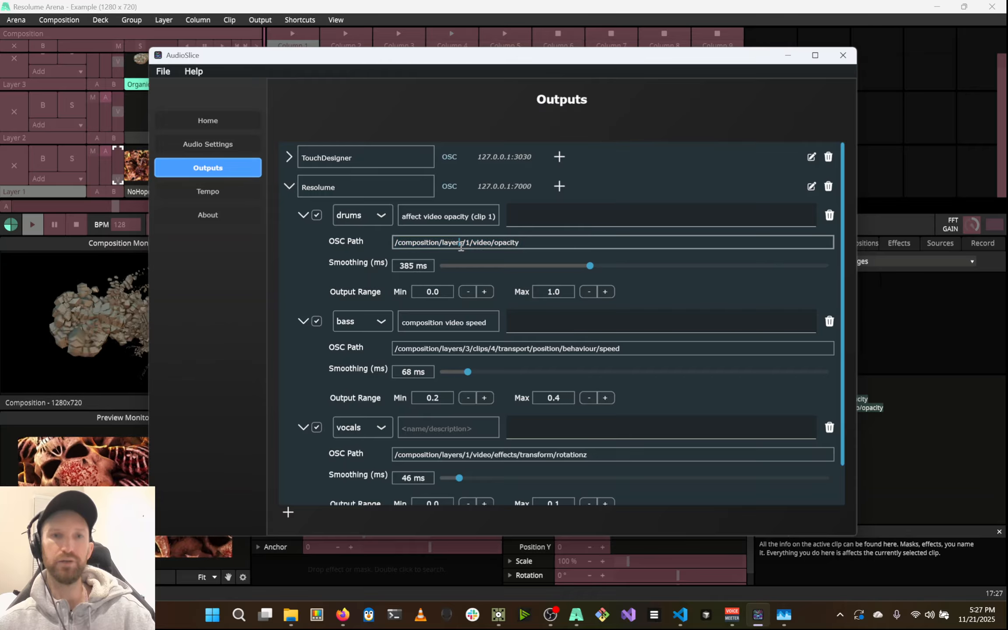
{"action": "left_click_drag", "start_coordinate": [517, 243], "coordinate": [329, 204]}
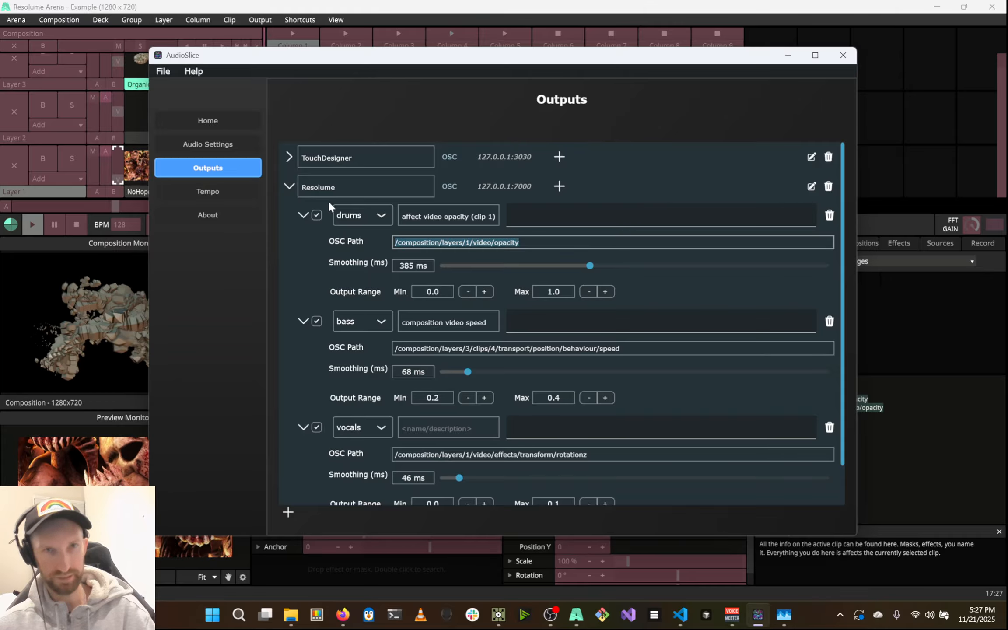
{"action": "left_click", "coordinate": [434, 291]}
{"action": "left_click", "coordinate": [557, 291]}
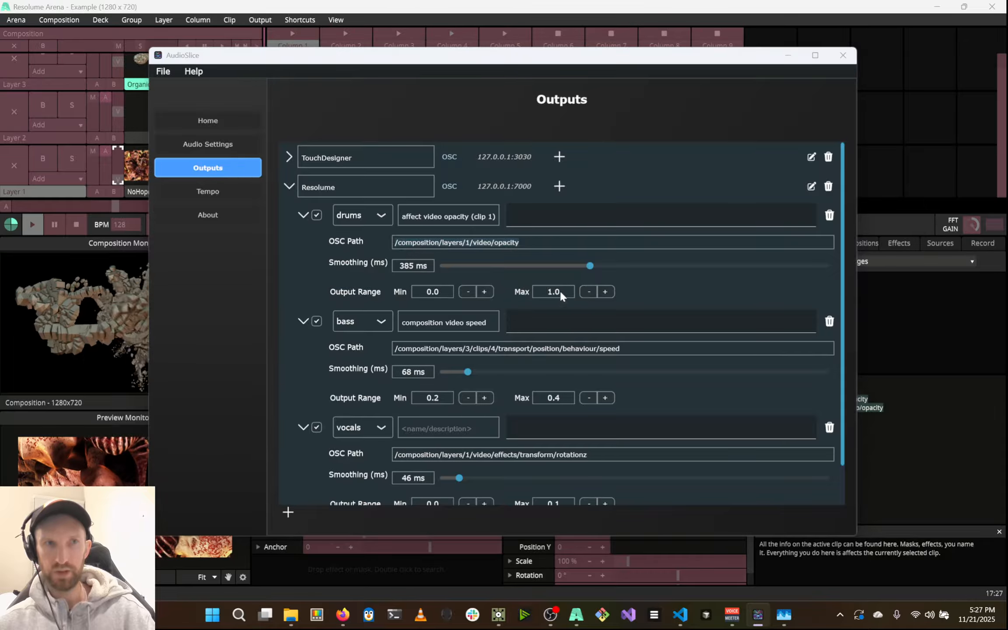
Resume the Section video on YouTube and leave OSC shortcut editing in Resolume Arena
{"action": "key", "text": "alt+Tab"}
{"action": "key", "text": "alt+Tab"}
{"action": "key", "text": "alt+Tab"}
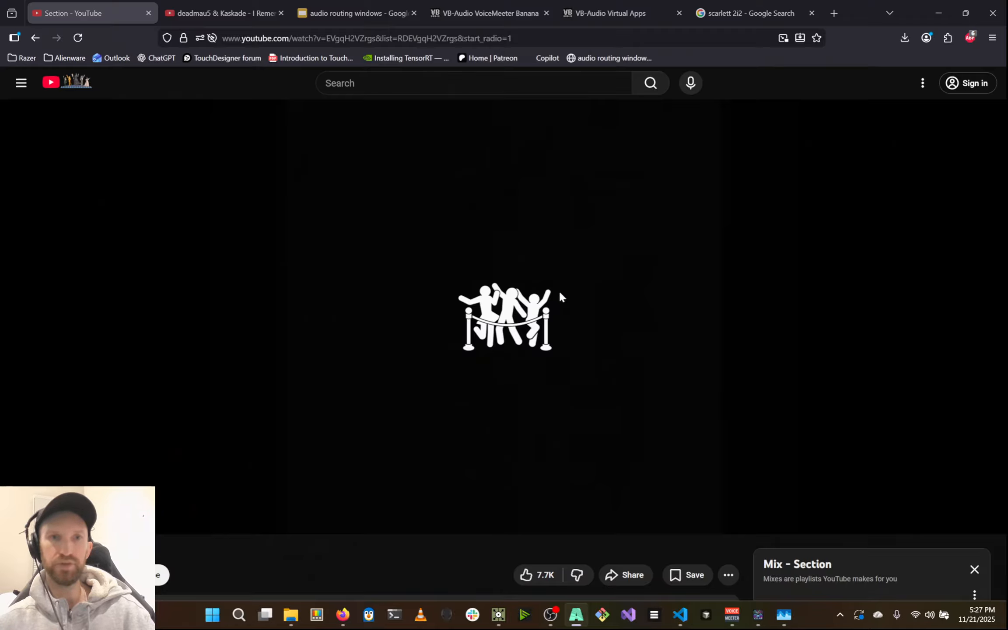
{"action": "key", "text": "alt+Tab"}
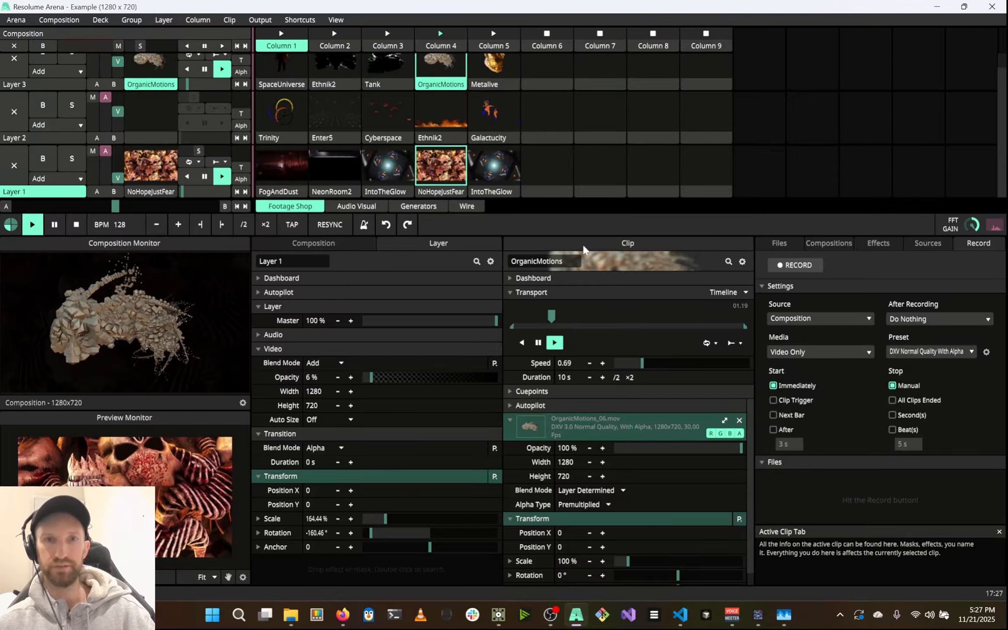
Preview the OrganicMotions clip from Layer 3 and clear the launched Ethnik2 clip from Layer 2
{"action": "left_click", "coordinate": [441, 112]}
{"action": "left_click", "coordinate": [443, 85]}
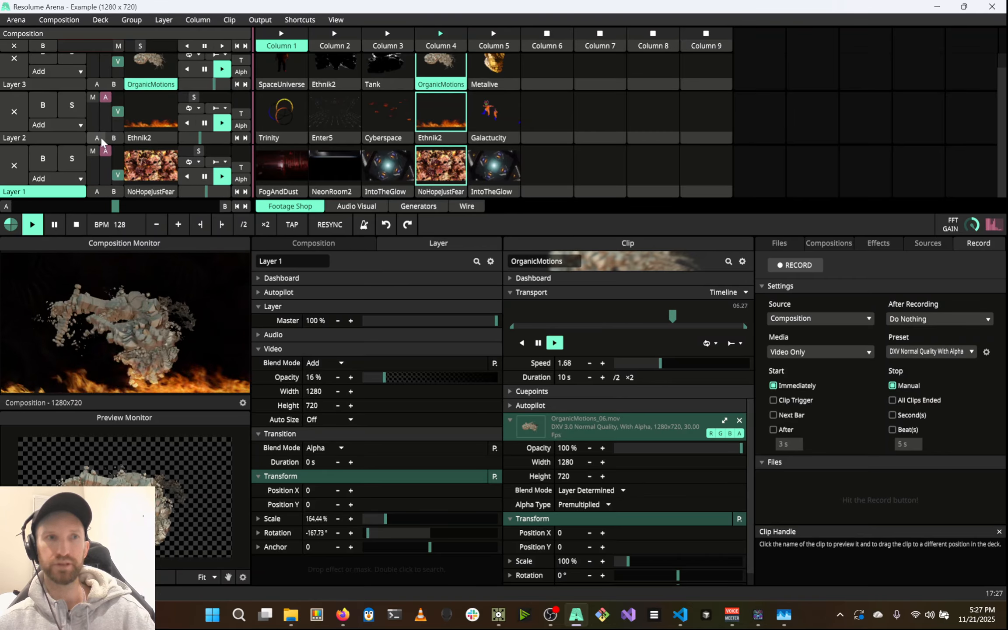
{"action": "left_click", "coordinate": [14, 111]}
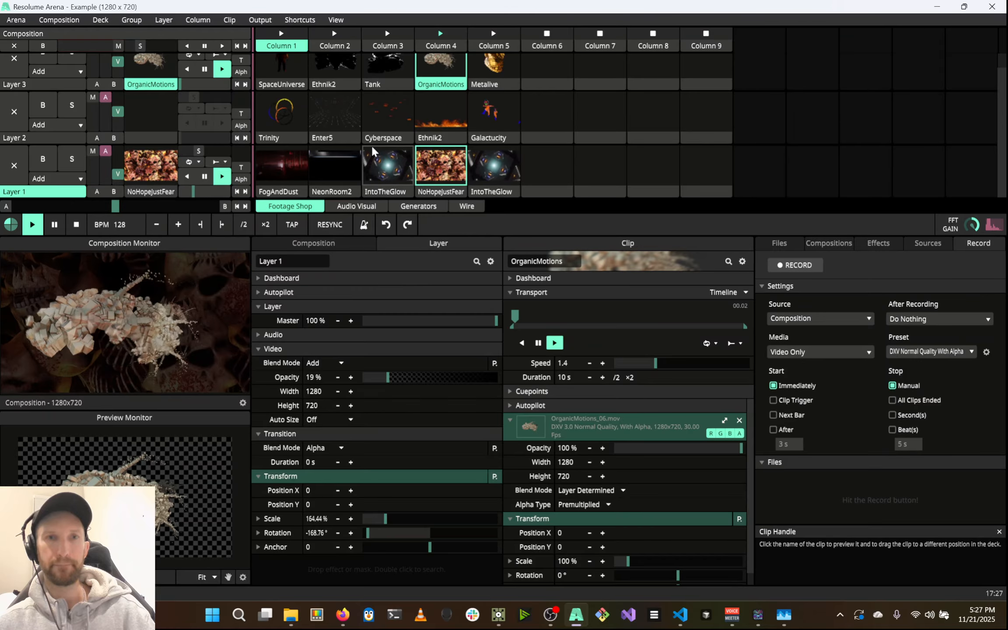
Pause the Section video on YouTube and inspect the bass output's OSC path and output range in AudioSlice
{"action": "key", "text": "alt+Tab"}
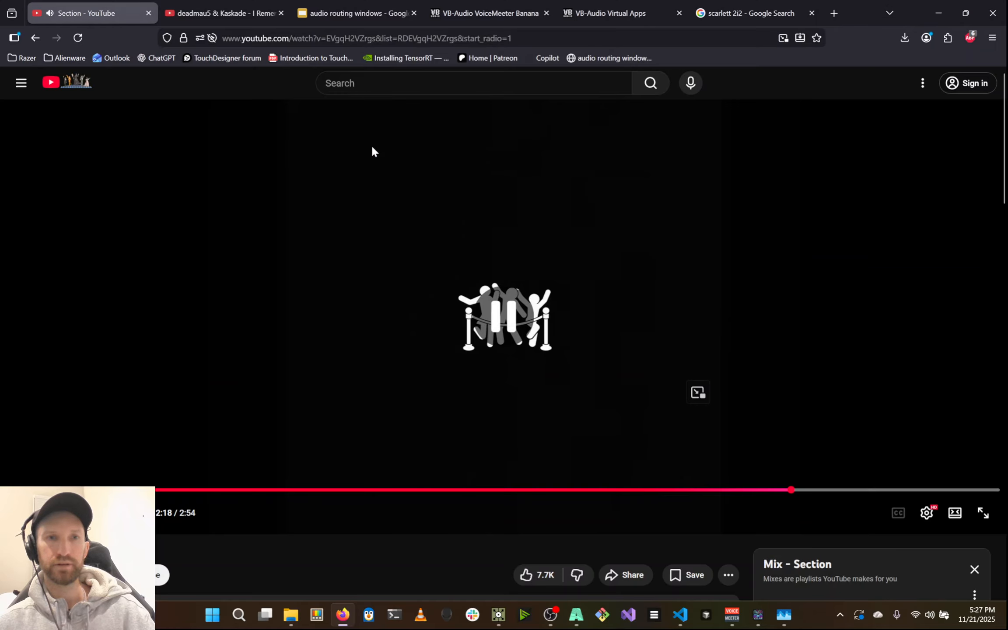
{"action": "key", "text": "alt+Tab"}
{"action": "left_click", "coordinate": [476, 226]}
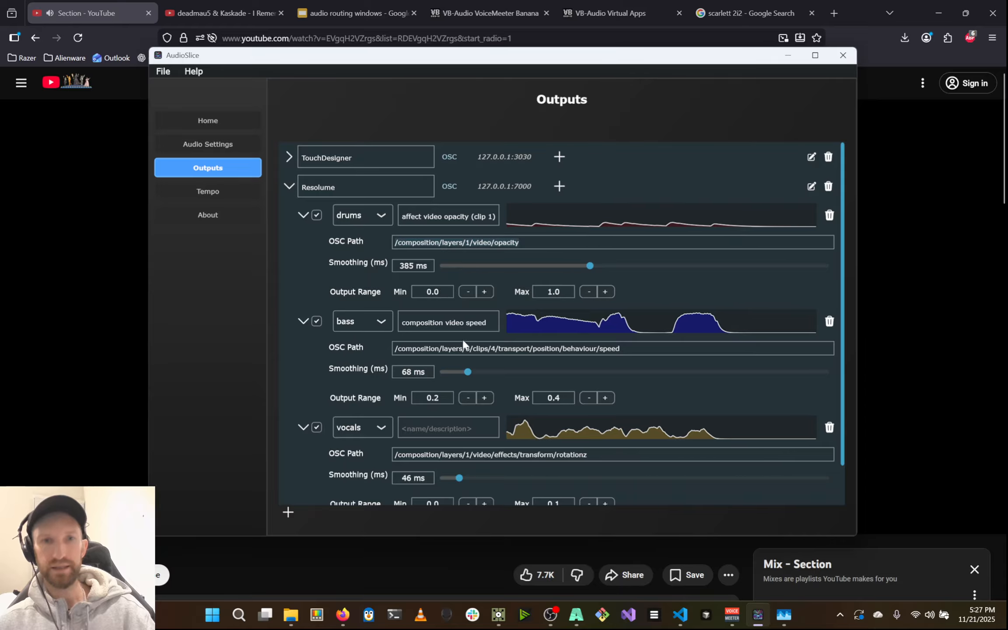
{"action": "triple_click", "coordinate": [430, 348]}
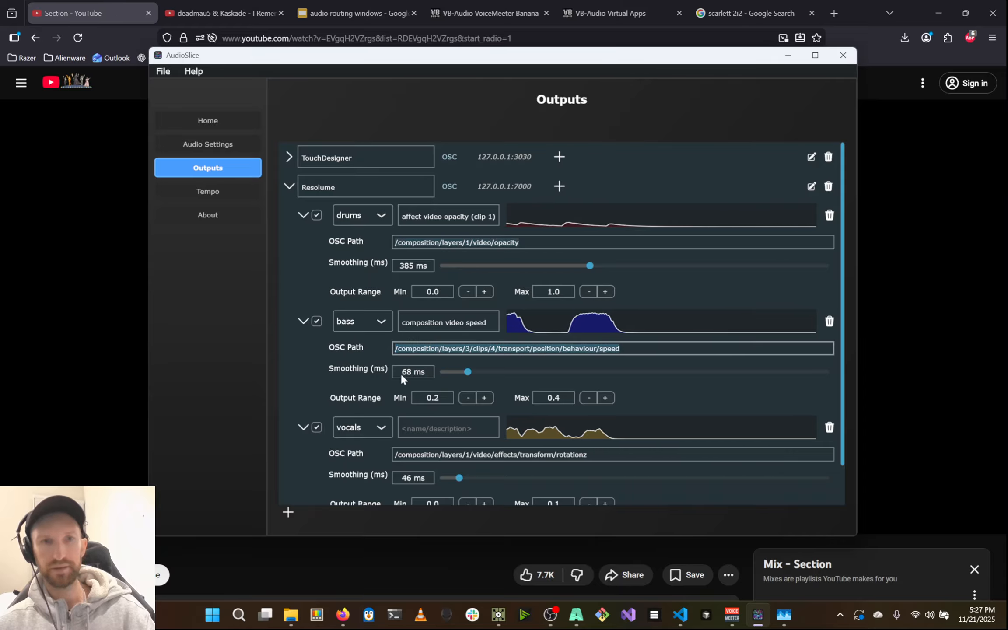
{"action": "left_click", "coordinate": [428, 399]}
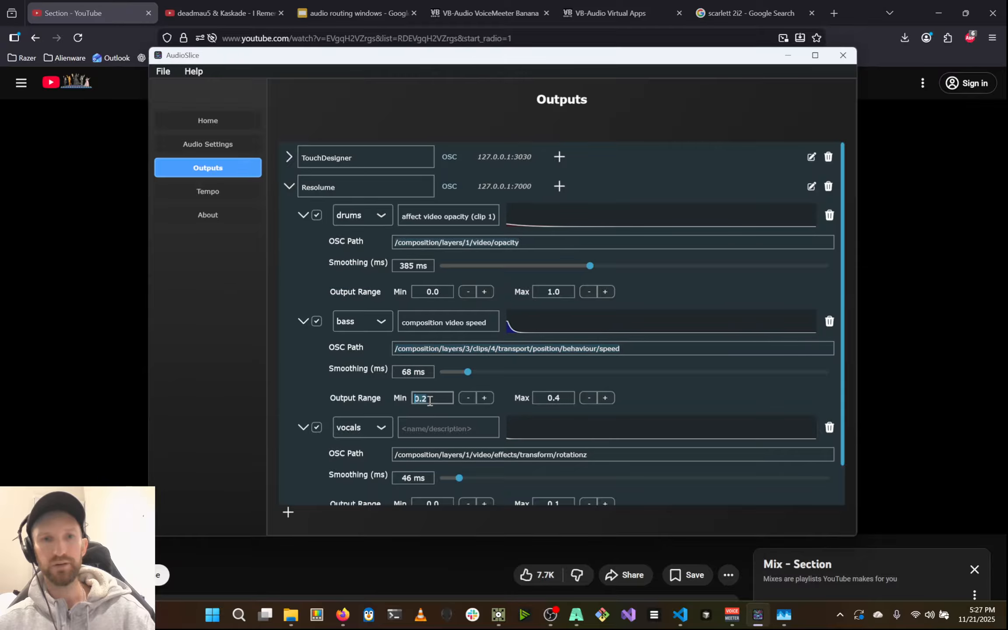
{"action": "left_click", "coordinate": [558, 395]}
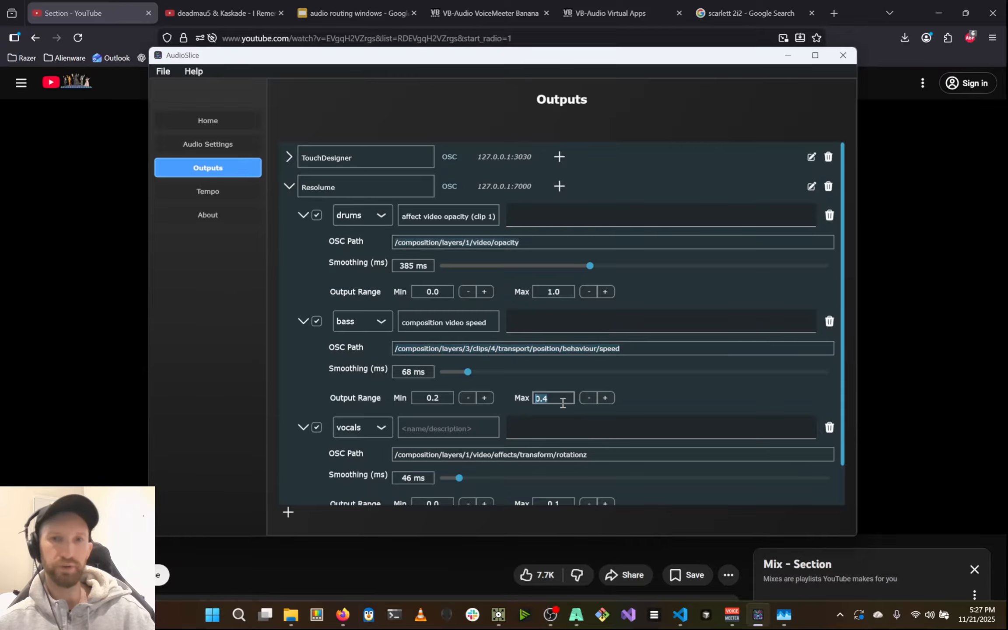
{"action": "left_click", "coordinate": [629, 349]}
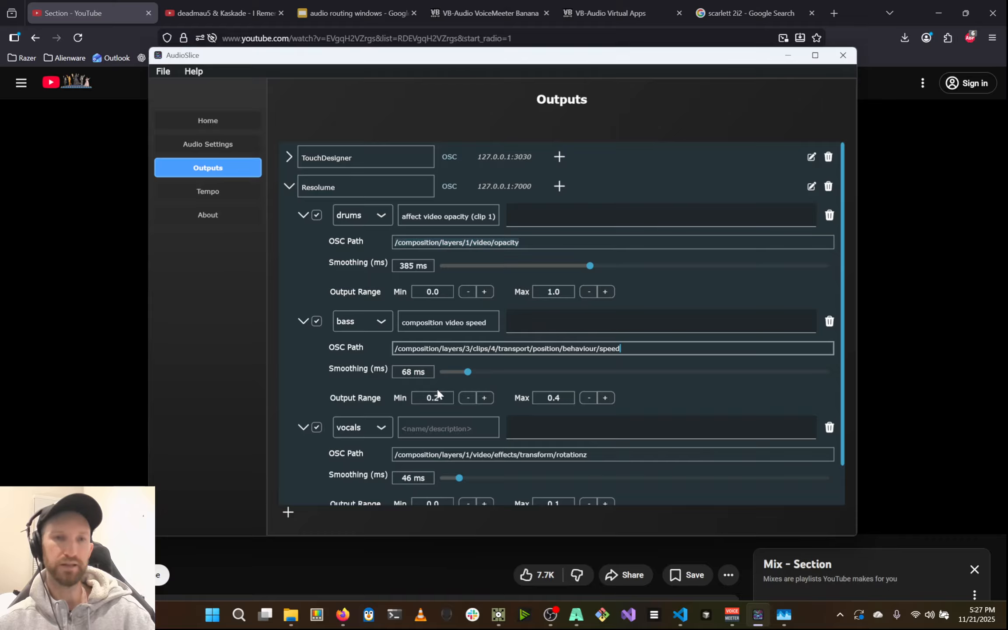
{"action": "left_click", "coordinate": [422, 398]}
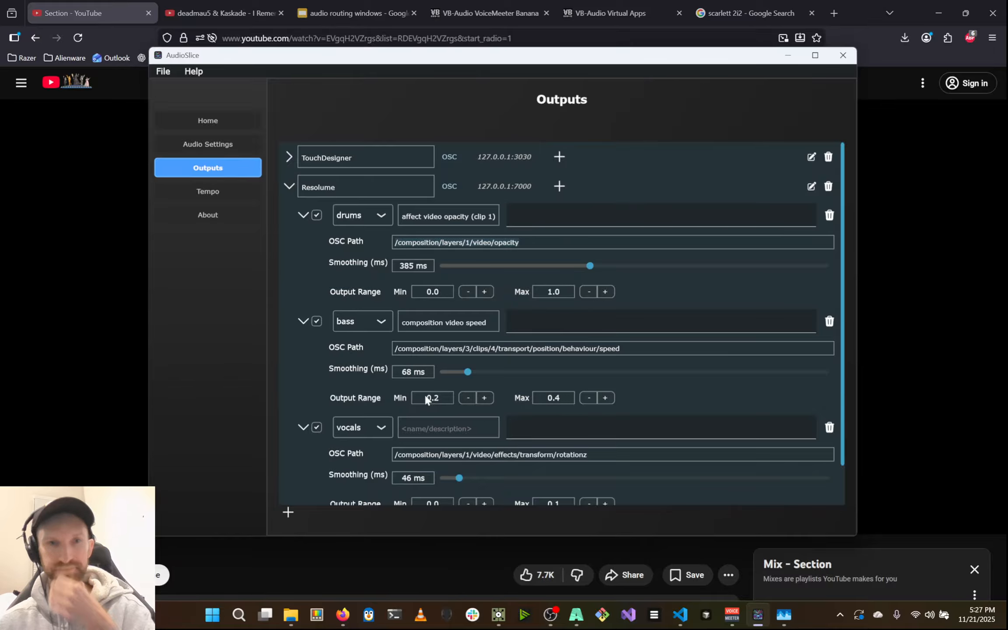
Inspect the minimum and maximum output range of the vocals output that drives Layer 1's rotation
{"action": "scroll", "coordinate": [454, 419], "scroll_direction": "down", "scroll_amount": 1}
{"action": "left_click", "coordinate": [437, 462]}
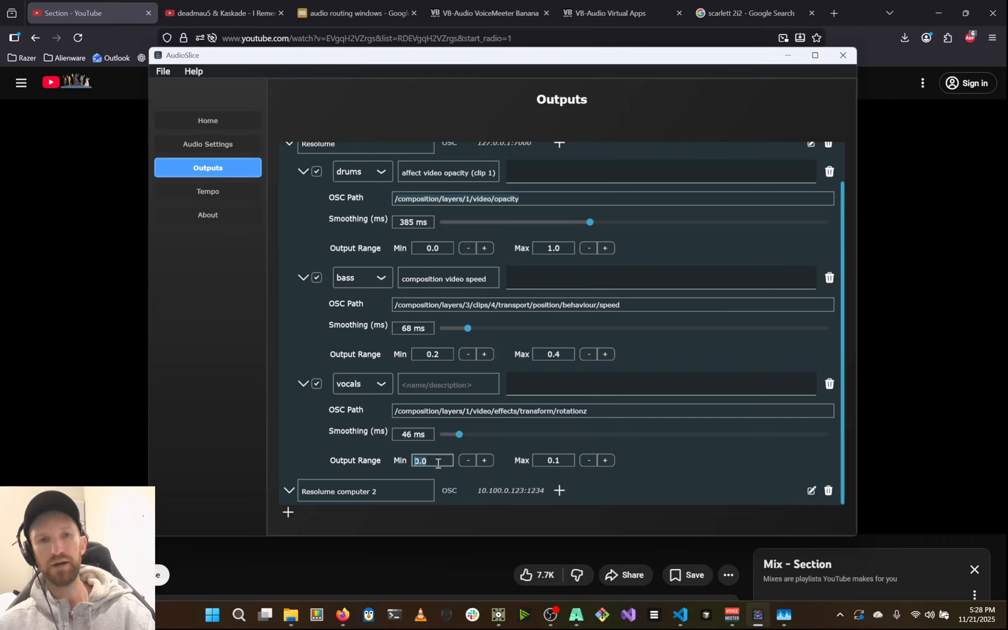
{"action": "left_click", "coordinate": [552, 460]}
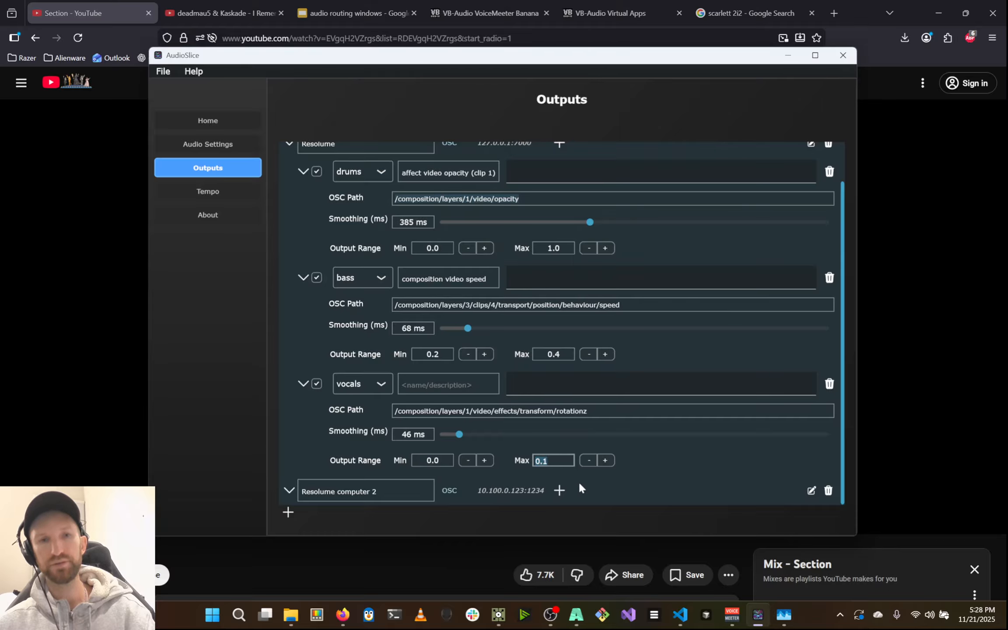
Inspect the OSC input path and value range of Layer 1's Rotation in Resolume Arena, and compare them with AudioSlice's output ranges
{"action": "key", "text": "alt+Tab"}
{"action": "key", "text": "alt+Tab"}
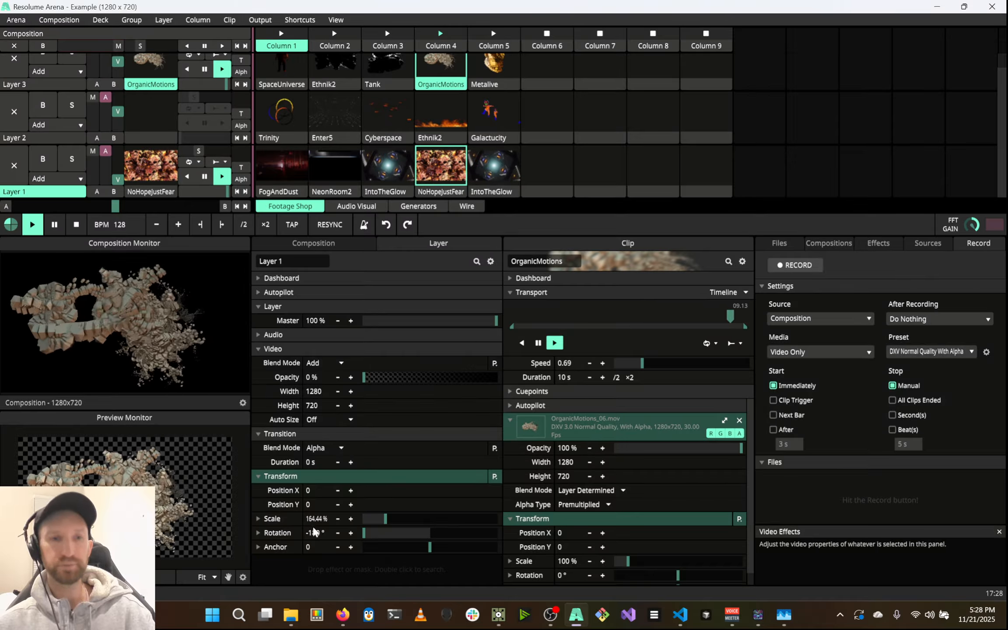
{"action": "key", "text": "ctrl+o"}
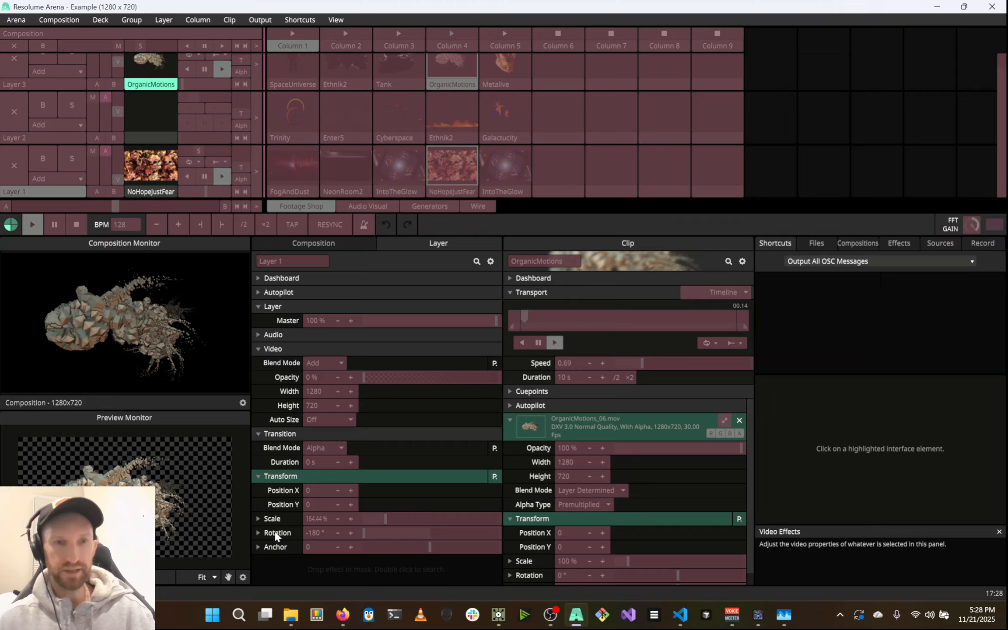
{"action": "left_click", "coordinate": [318, 532]}
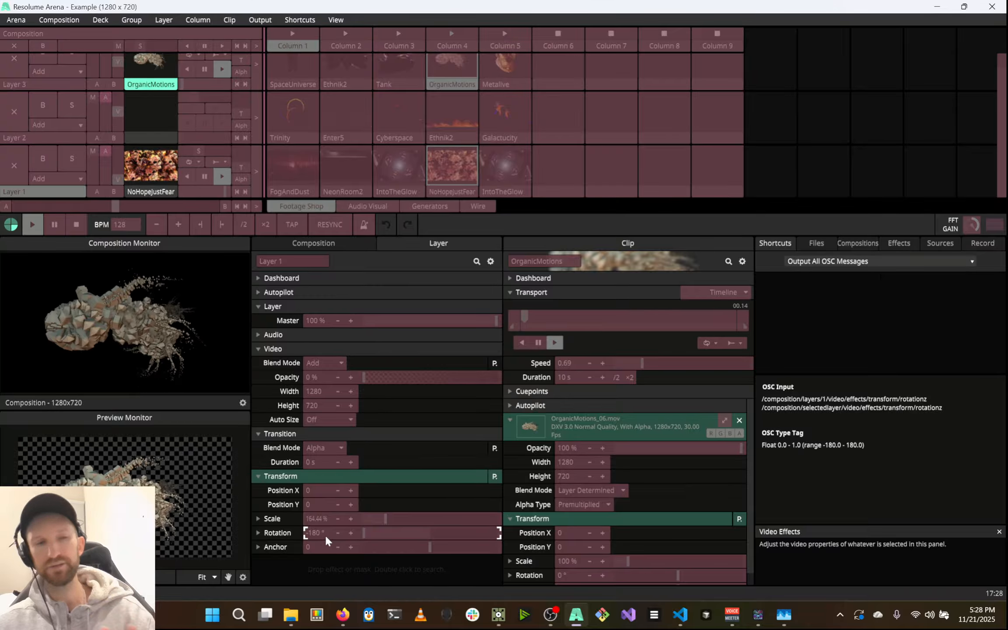
{"action": "key", "text": "Escape"}
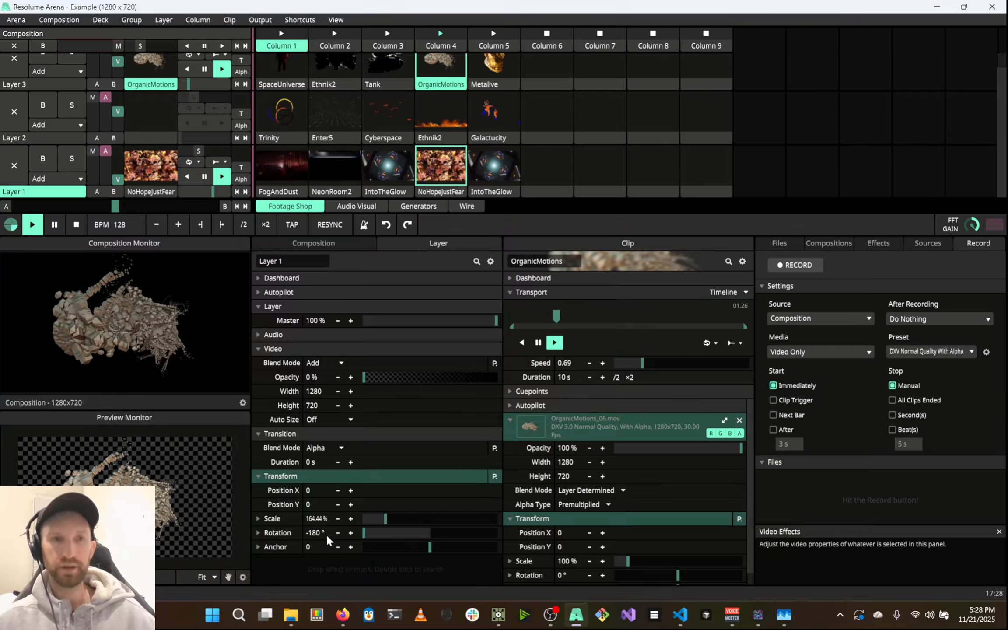
{"action": "key", "text": "alt+Tab"}
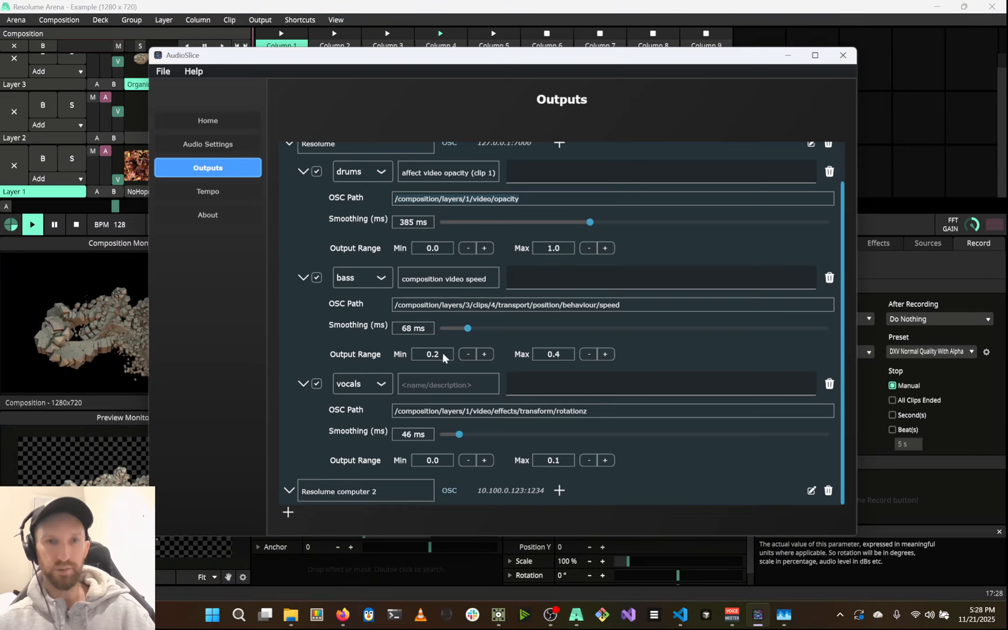
{"action": "left_click", "coordinate": [469, 352]}
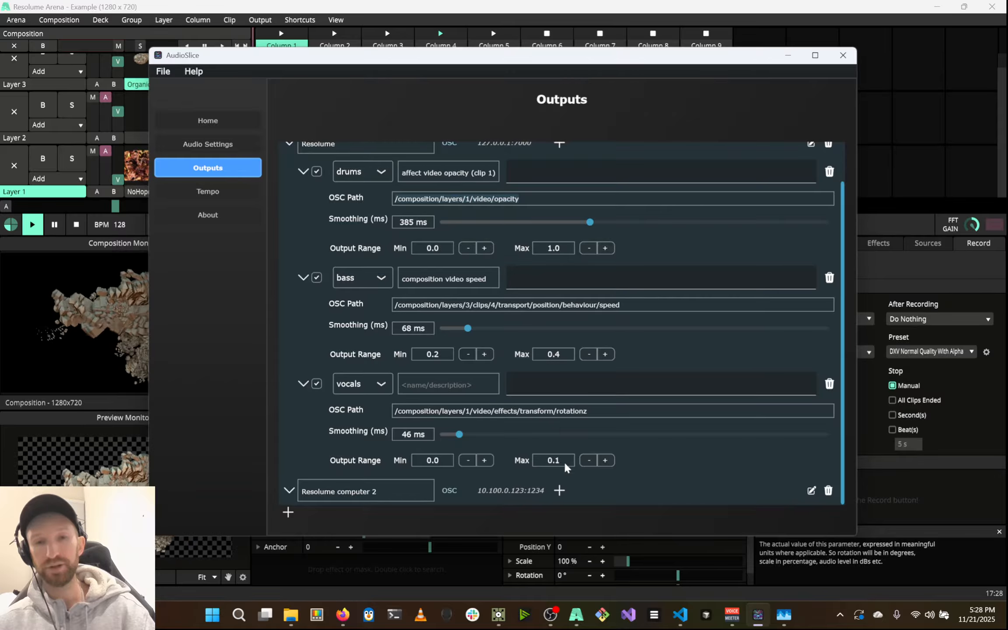
Select the noise1 operator in TouchDesigner and resume the Section video on YouTube to feed it live audio
{"action": "left_click", "coordinate": [498, 615]}
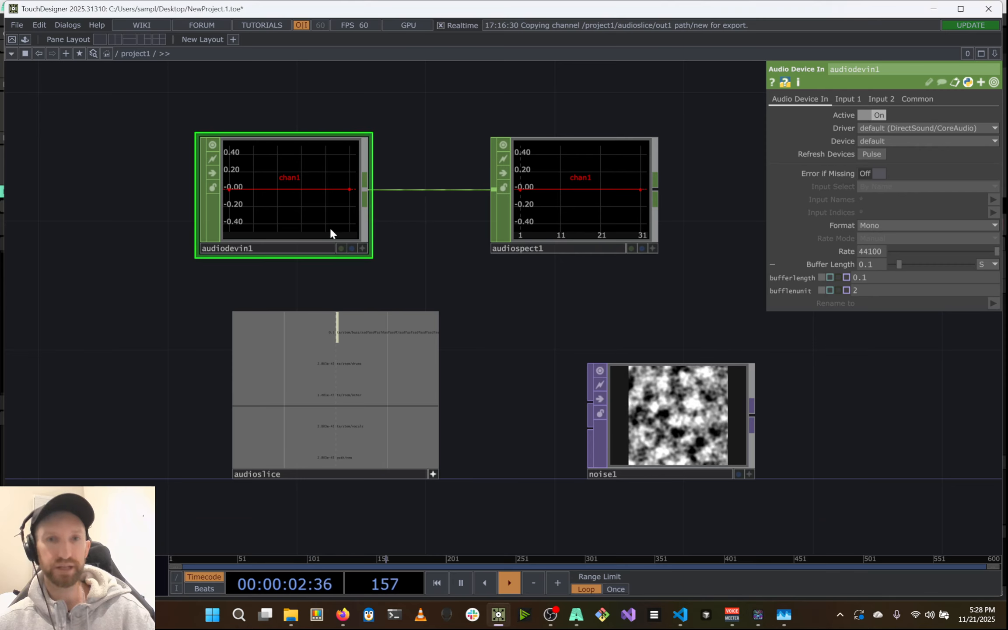
{"action": "left_click", "coordinate": [651, 425]}
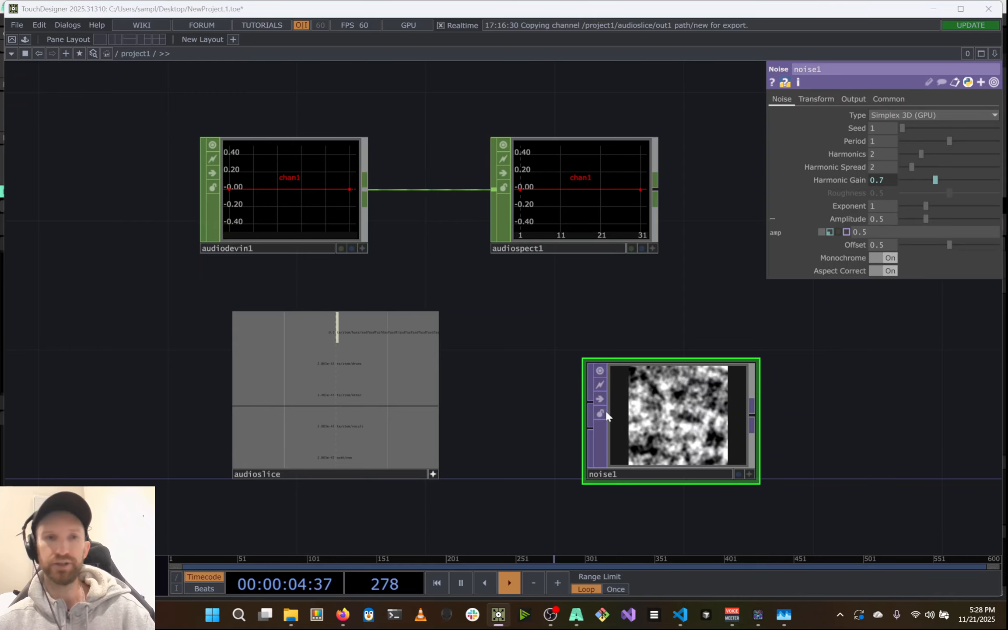
{"action": "key", "text": "alt+Tab"}
{"action": "left_click", "coordinate": [571, 236]}
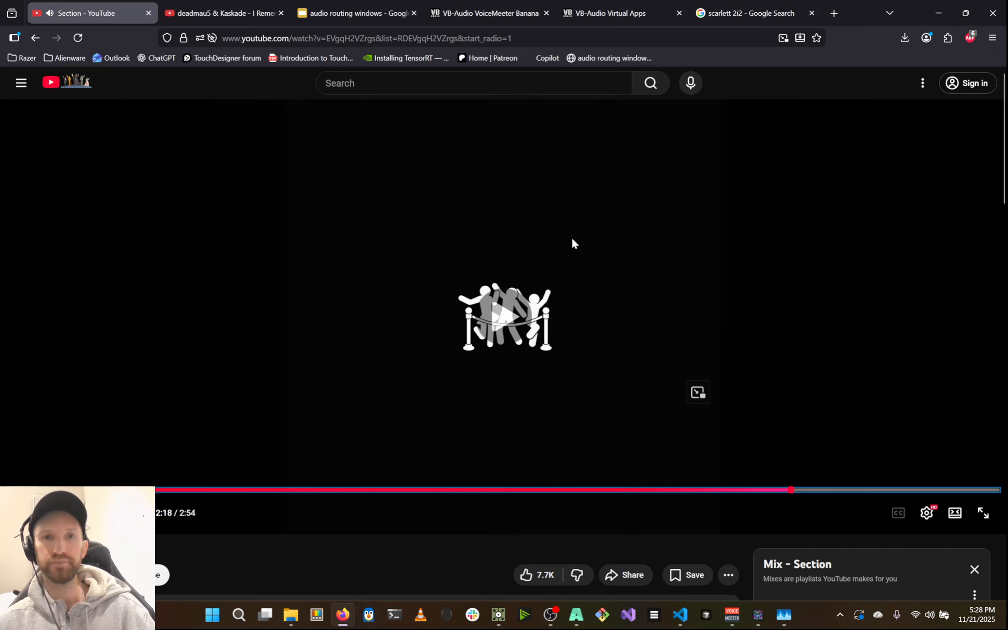
{"action": "key", "text": "alt+Tab"}
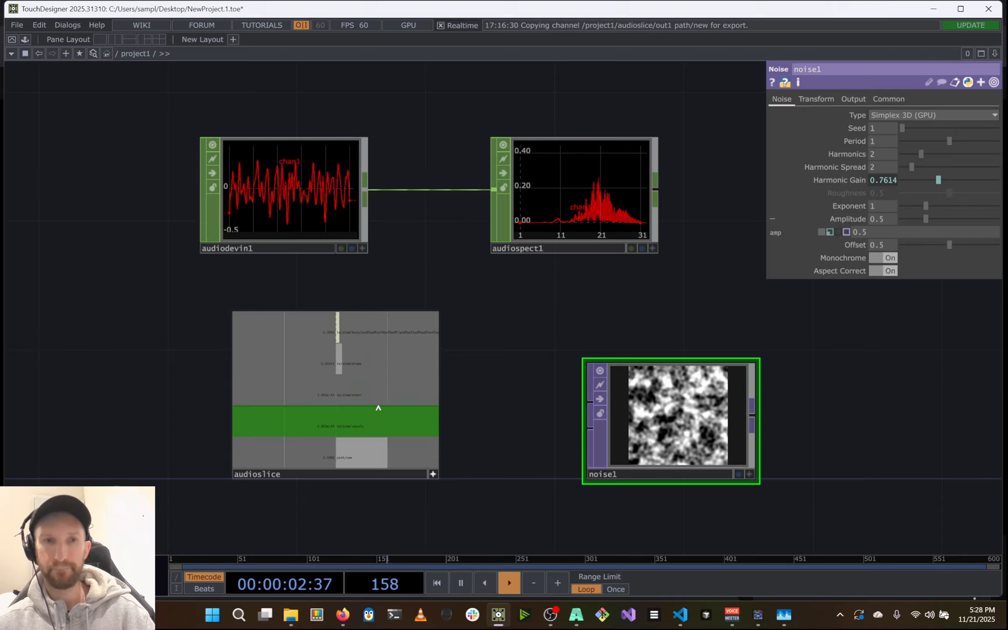
Drive noise1's Amplitude with the te/stem/drums channel from audioslice, pause the Section video on YouTube, and return to AudioSlice
{"action": "right_click", "coordinate": [889, 219]}
{"action": "left_click", "coordinate": [892, 215]}
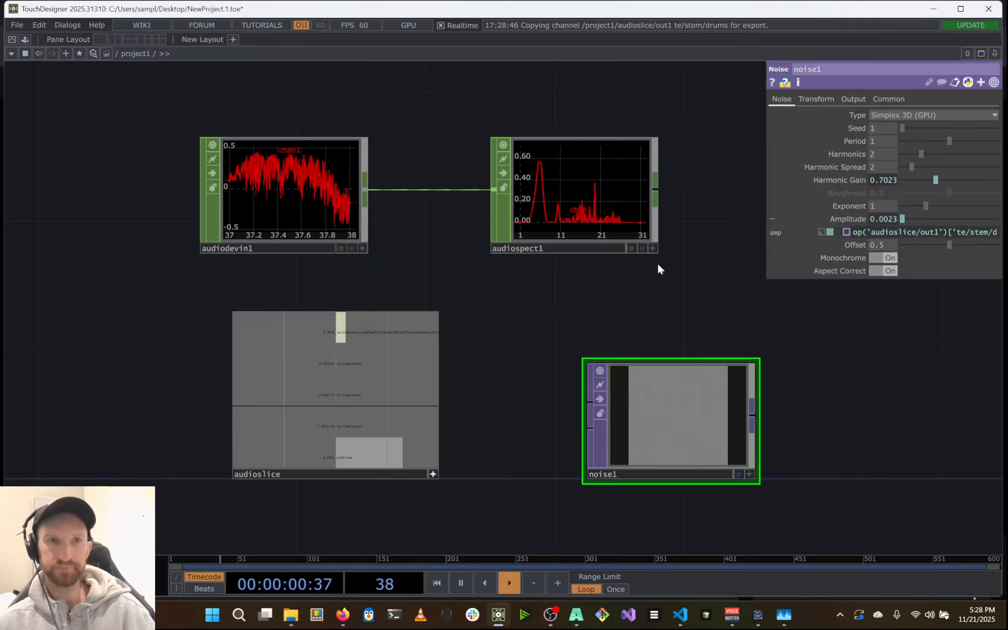
{"action": "key", "text": "alt+Tab"}
{"action": "key", "text": "alt+Tab"}
{"action": "key", "text": "alt+Tab"}
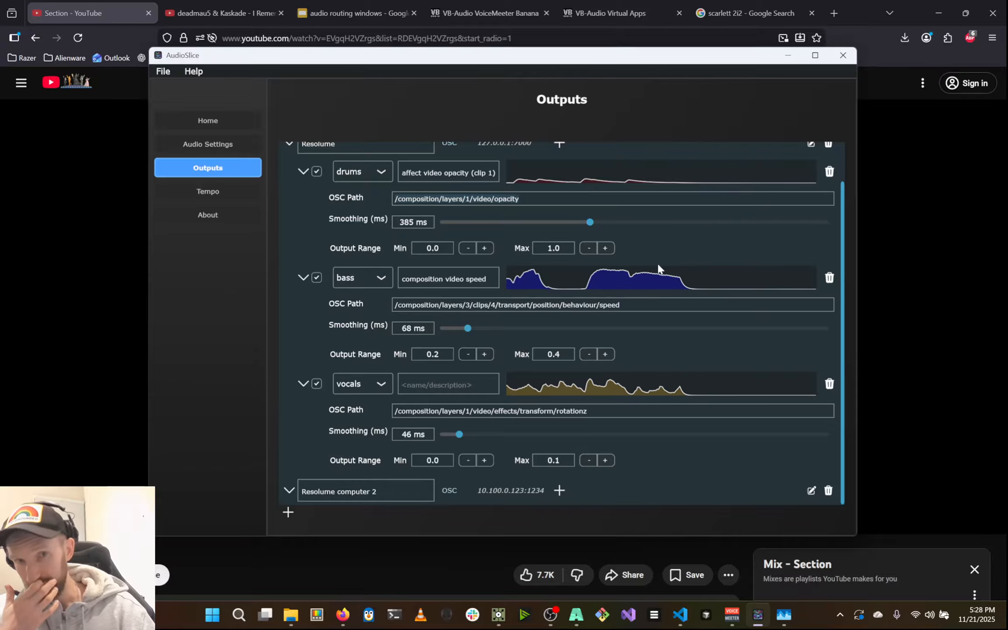
Review the composition in Resolume Arena and the virtual input routing in Voicemeeter Banana
{"action": "left_click", "coordinate": [576, 614]}
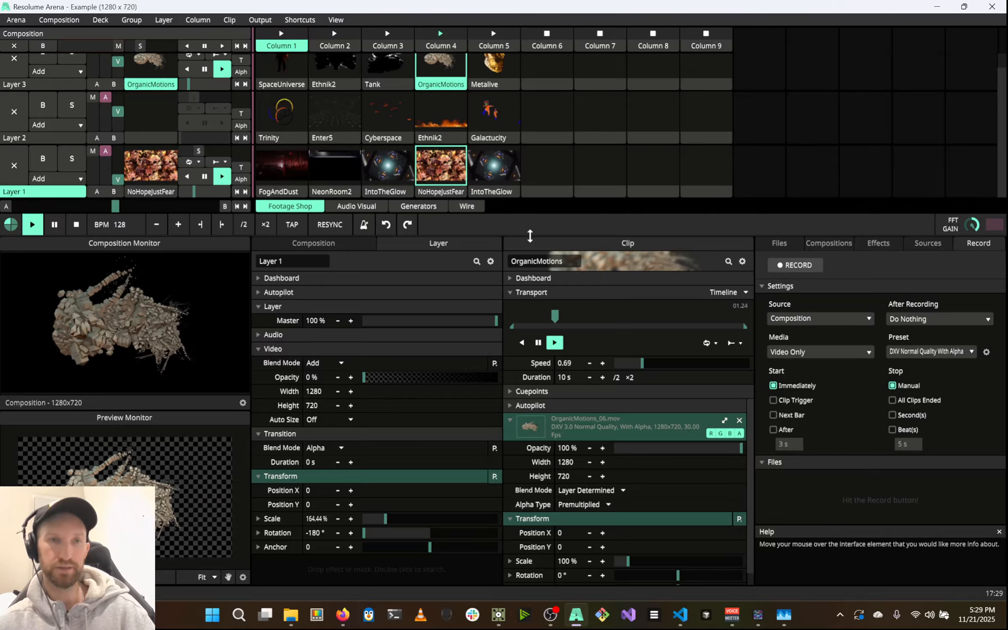
{"action": "key", "text": "alt+Tab"}
{"action": "key", "text": "alt+Tab"}
{"action": "key", "text": "alt+Tab"}
{"action": "key", "text": "alt+Tab"}
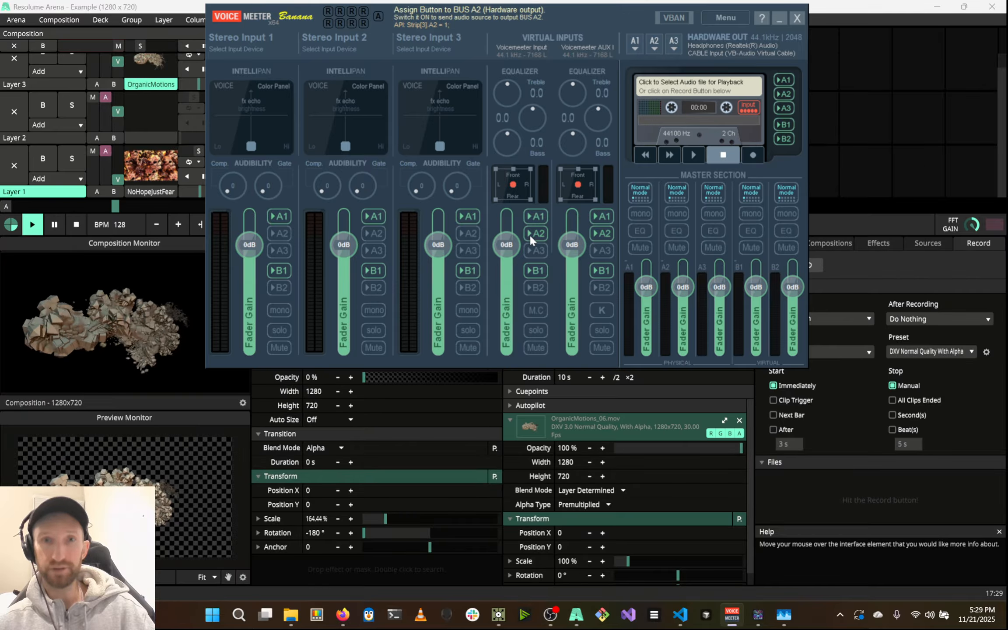
Set the smoothing of the Resolume drums output to 142 ms in AudioSlice
{"action": "left_click", "coordinate": [757, 617]}
{"action": "scroll", "coordinate": [495, 260], "scroll_direction": "up", "scroll_amount": 2}
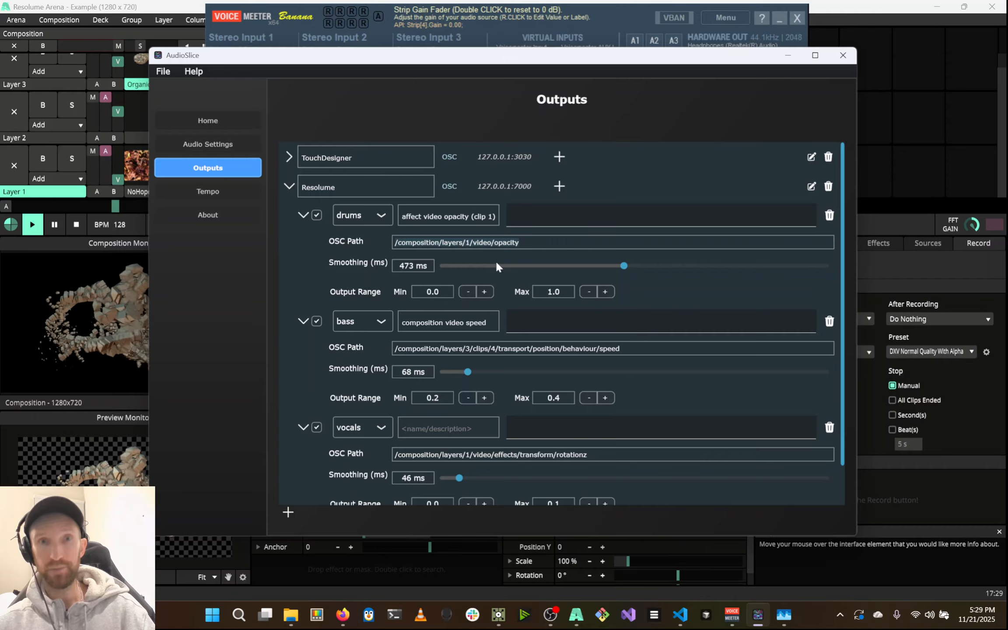
{"action": "left_click", "coordinate": [496, 265]}
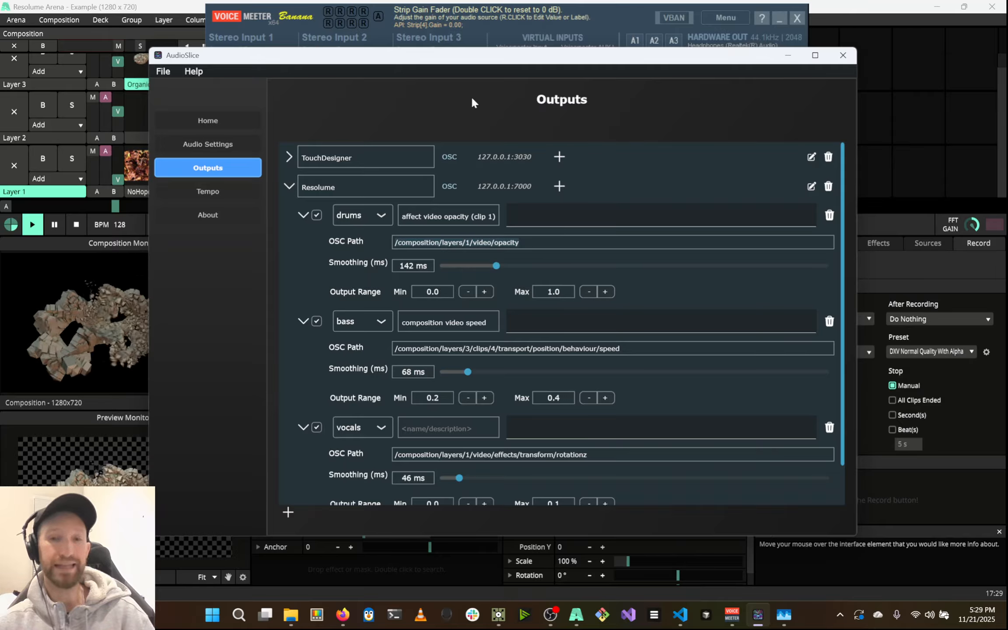
Compare AudioSlice's CPU and memory use with Firefox's in Task Manager, and return to AudioSlice
{"action": "left_click", "coordinate": [785, 612]}
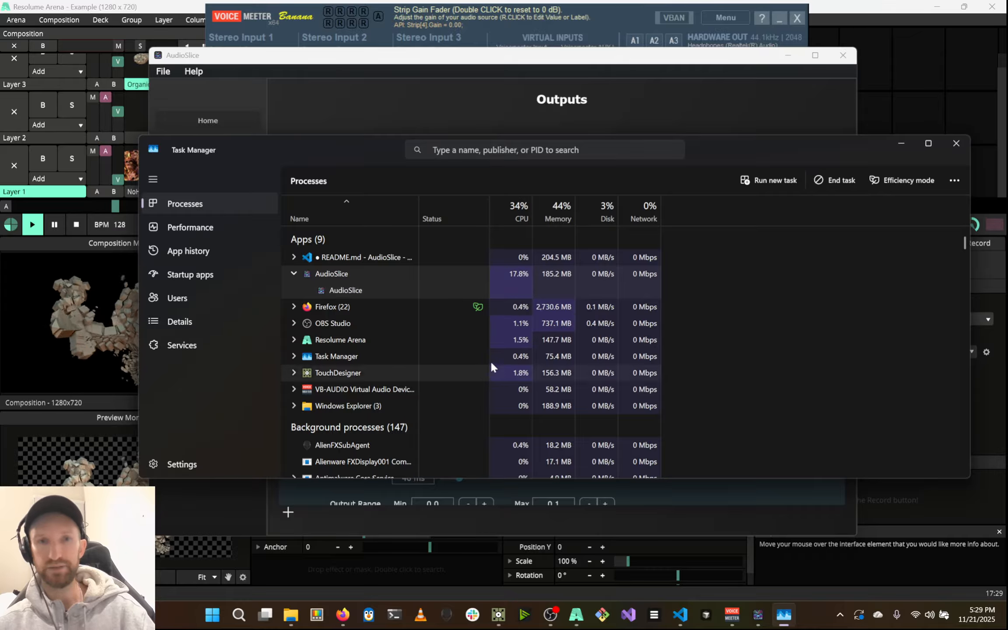
{"action": "key", "text": "alt+Tab"}
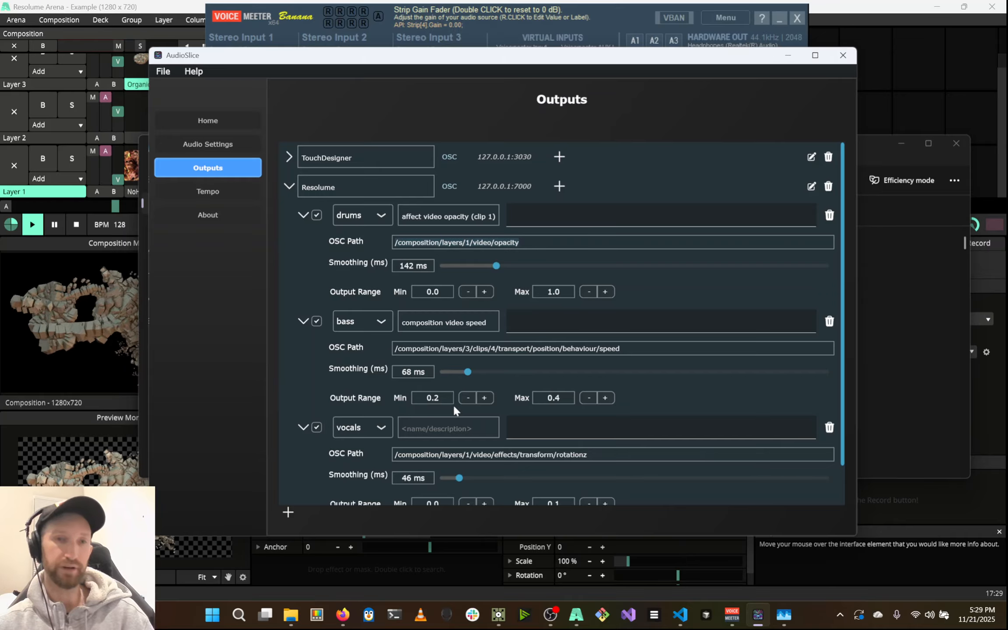
{"action": "key", "text": "alt+Tab"}
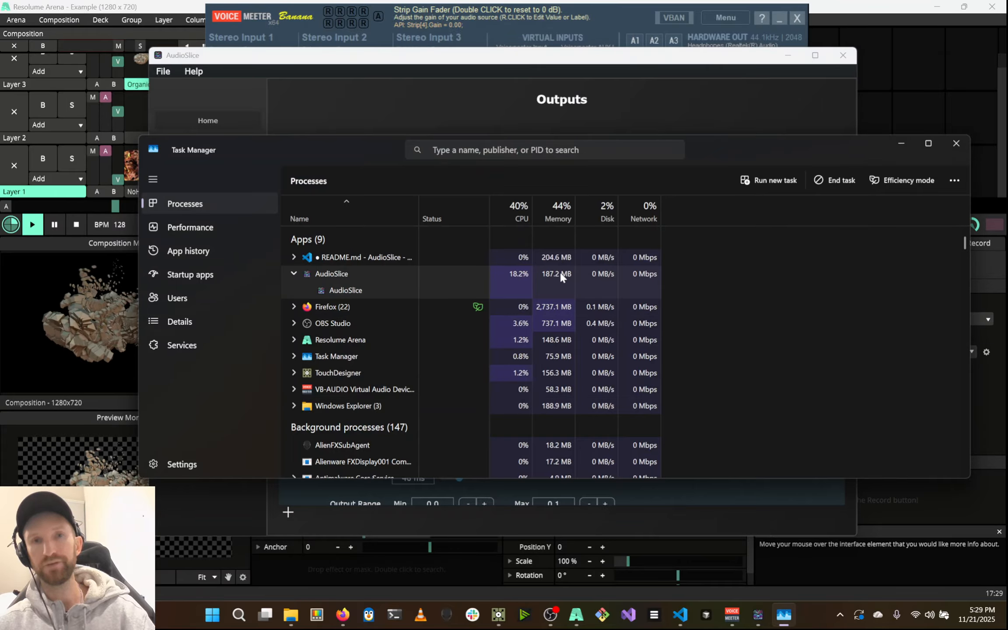
{"action": "left_click", "coordinate": [558, 307]}
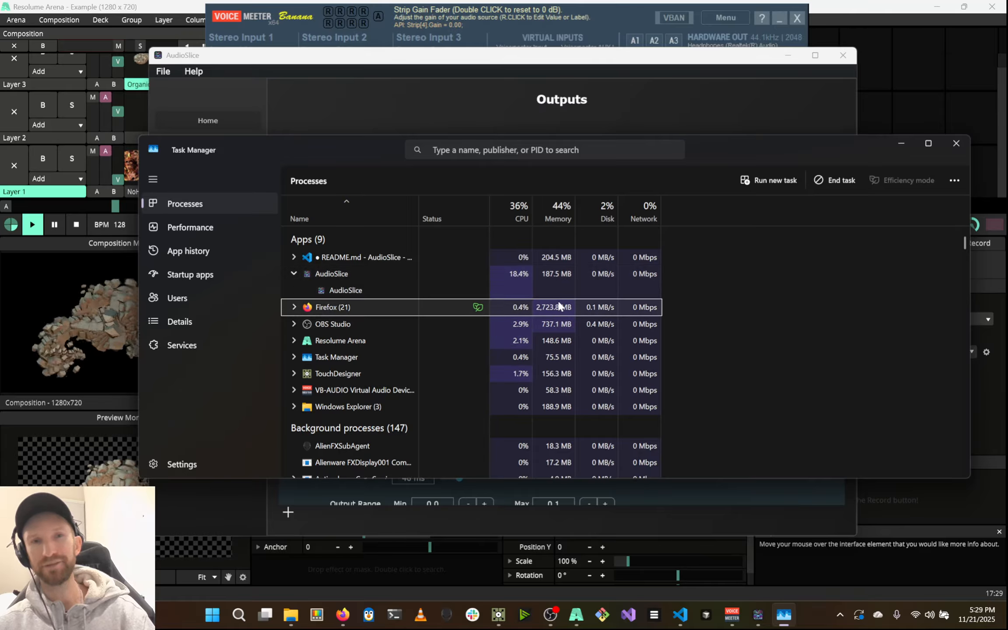
{"action": "key", "text": "alt+Tab"}
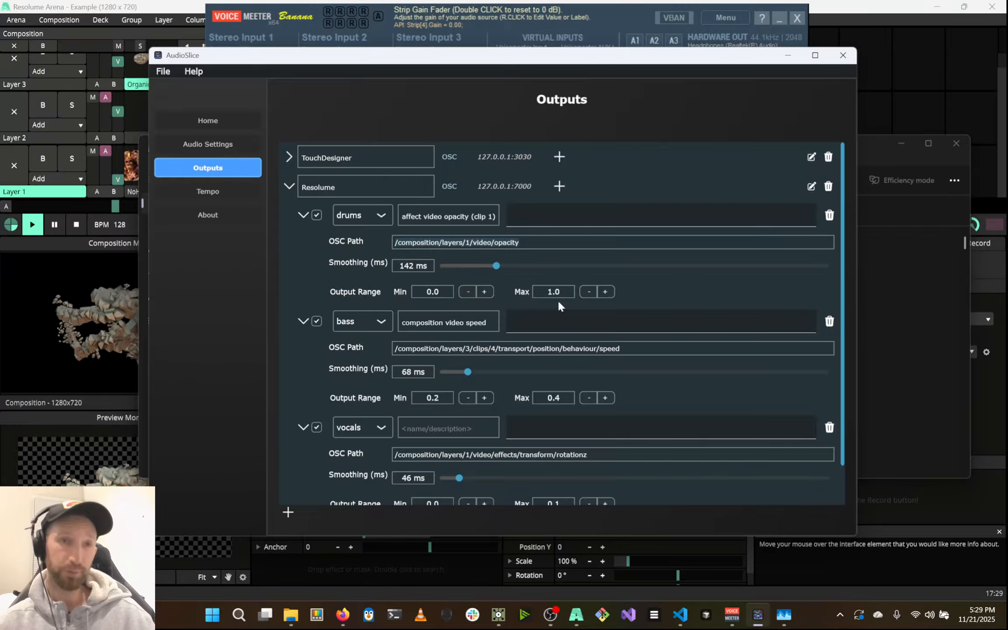